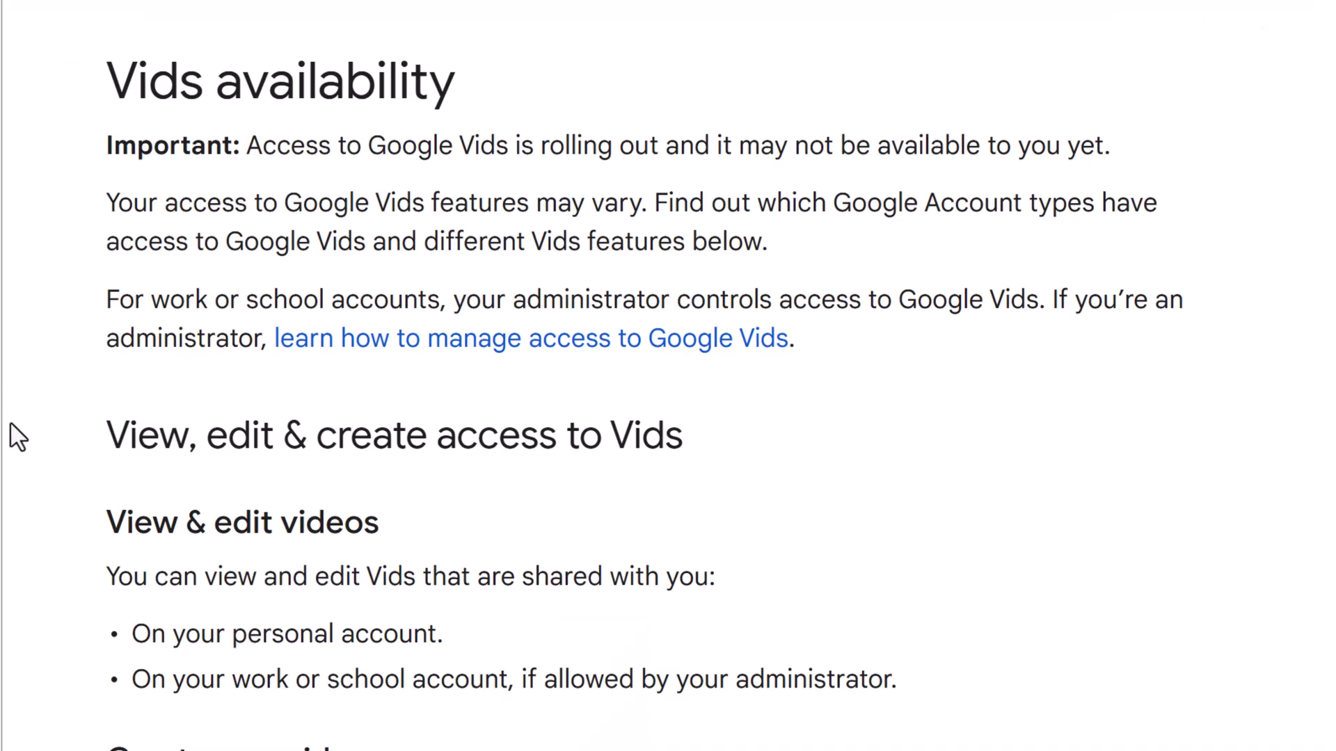
- Play the whole Pampered Pup video as a preview
scroll(19, 437, "down", 5)
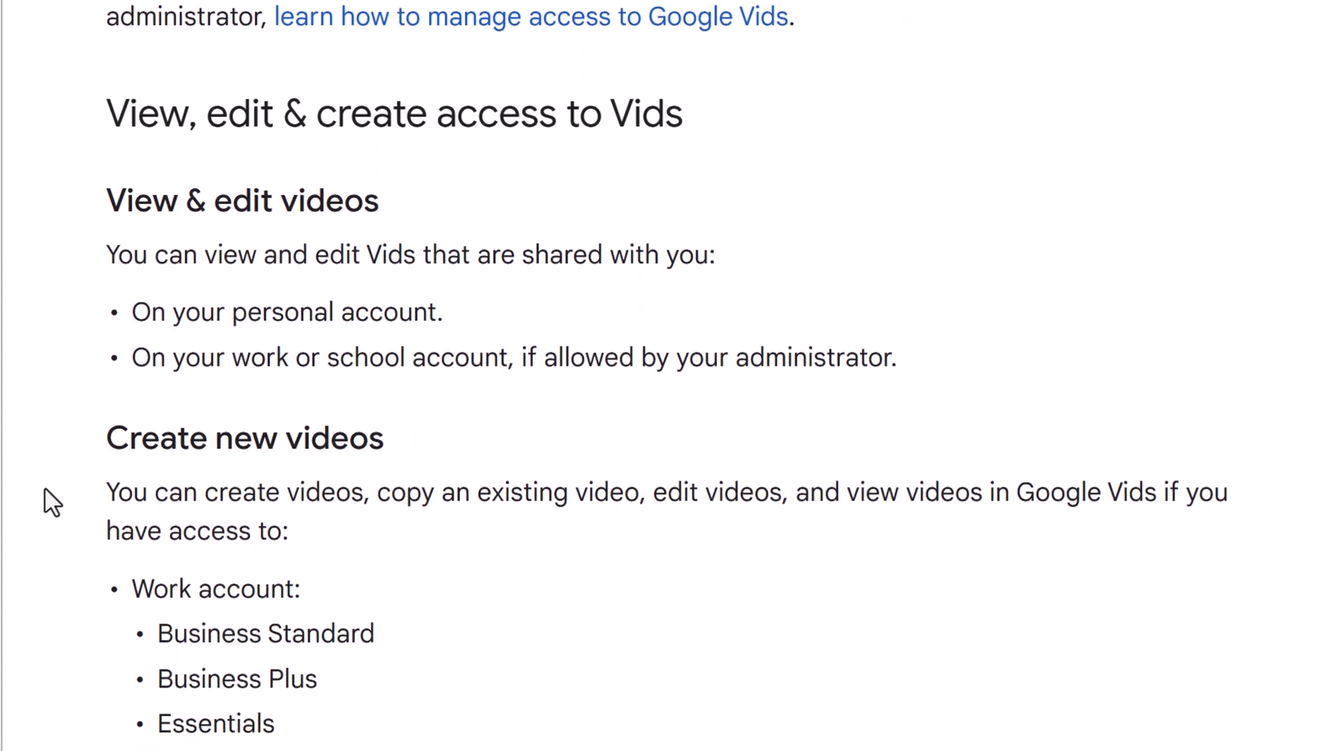
scroll(48, 501, "down", 2)
scroll(48, 501, "down", 2)
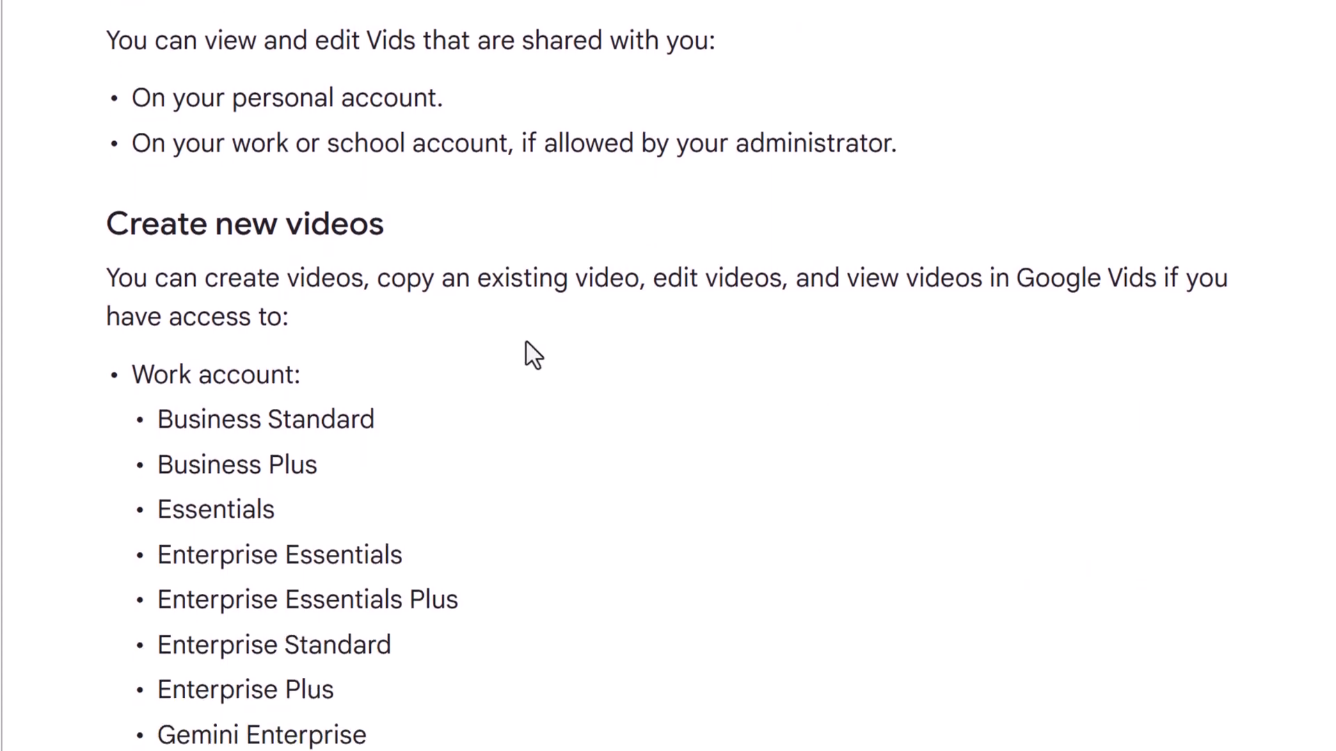
scroll(25, 592, "down", 2)
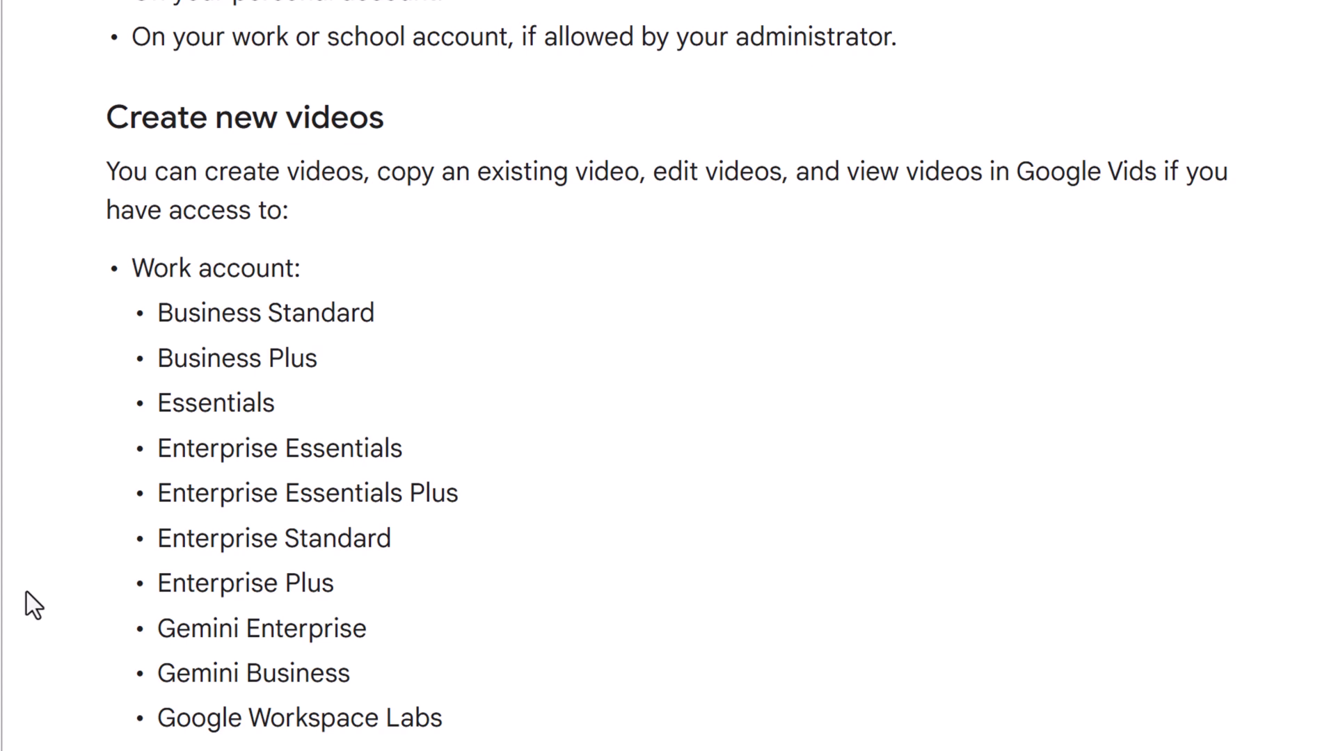
scroll(30, 593, "down", 5)
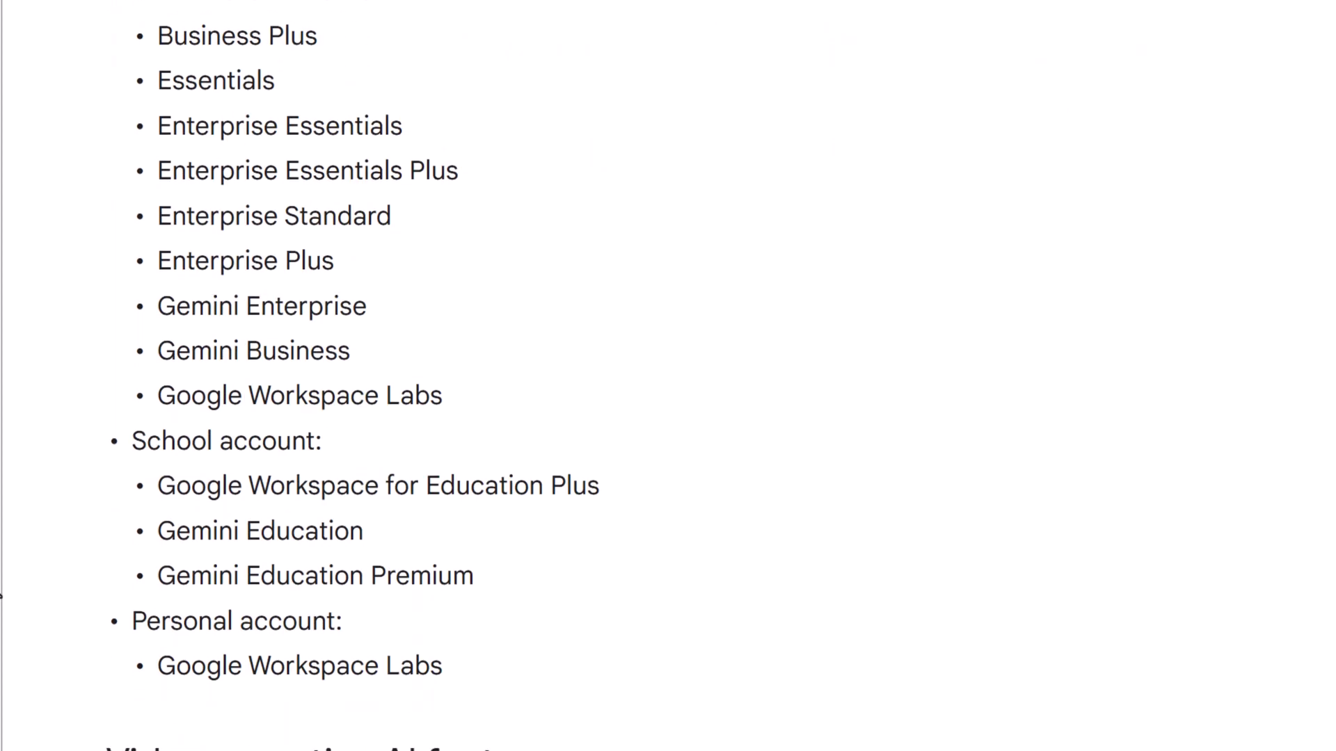
scroll(11, 592, "up", 12)
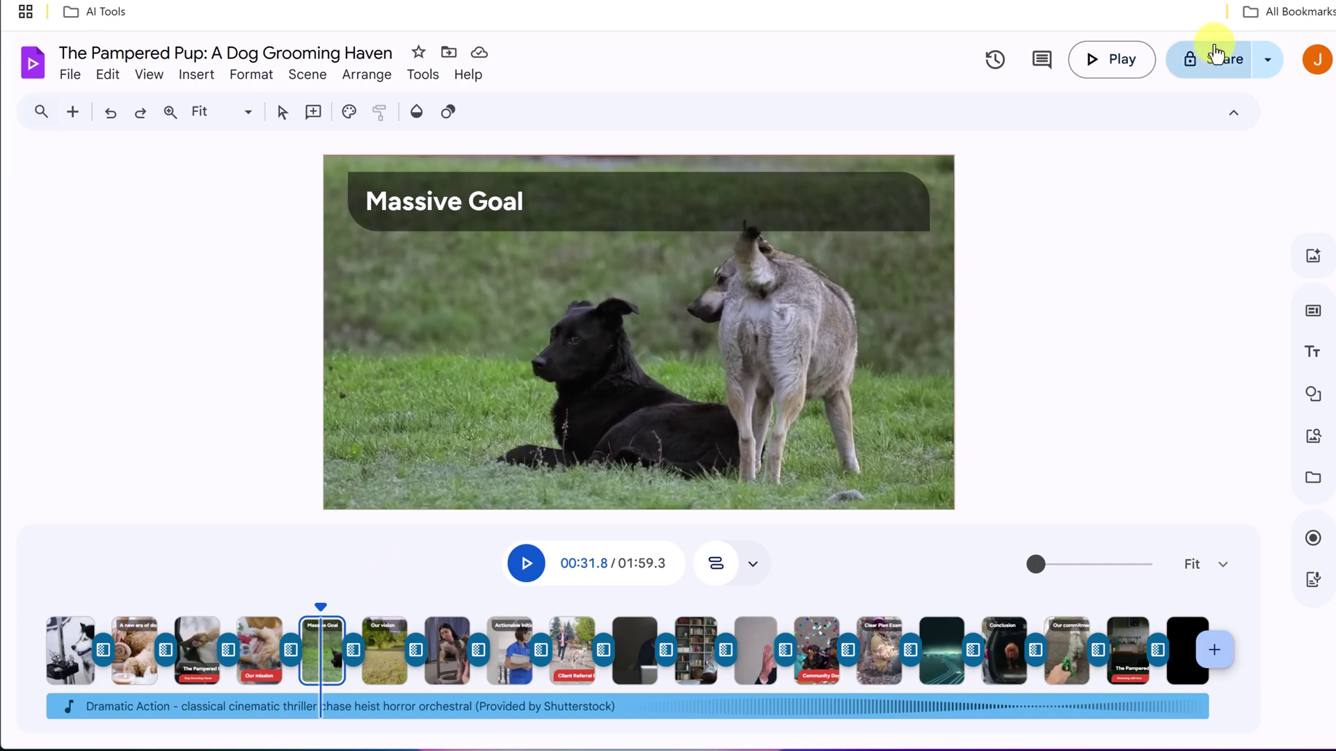
left_click(1115, 77)
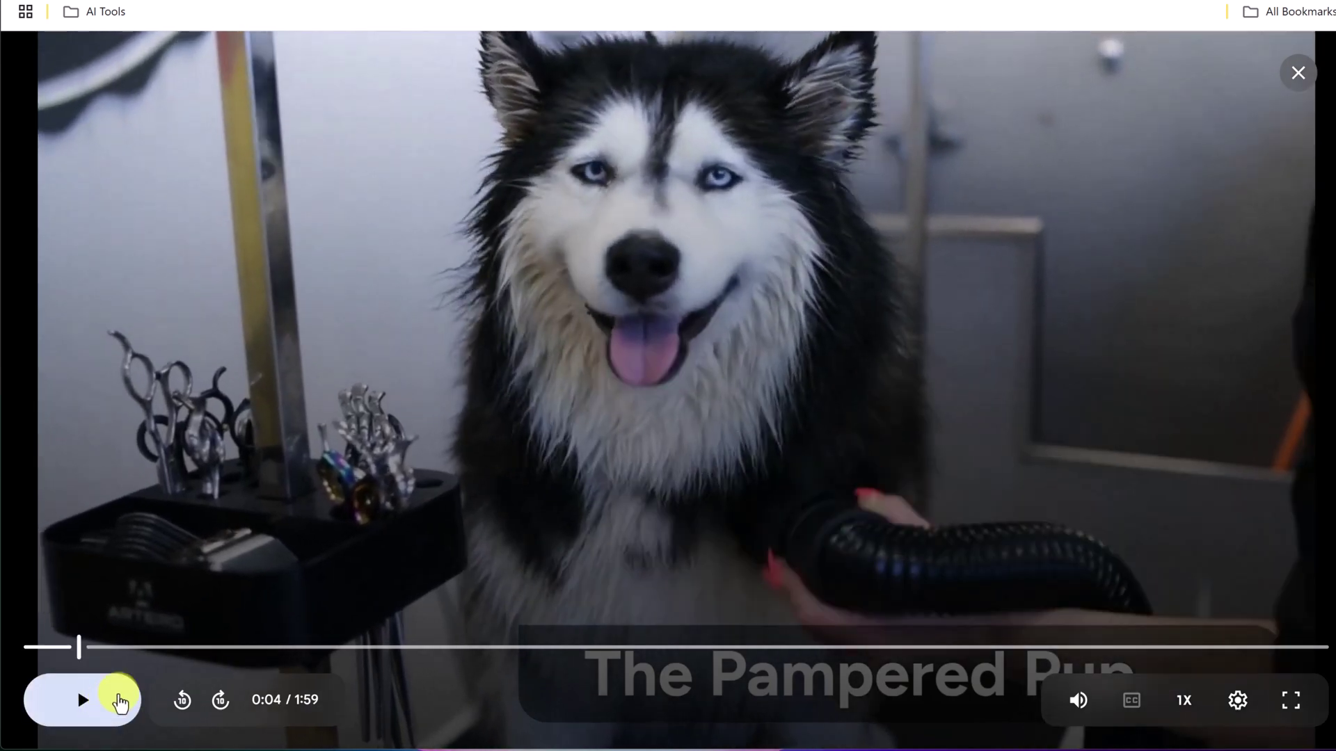
- Leave the preview, scrub to about 12 seconds, and show each scene's timing rows
left_click(1297, 73)
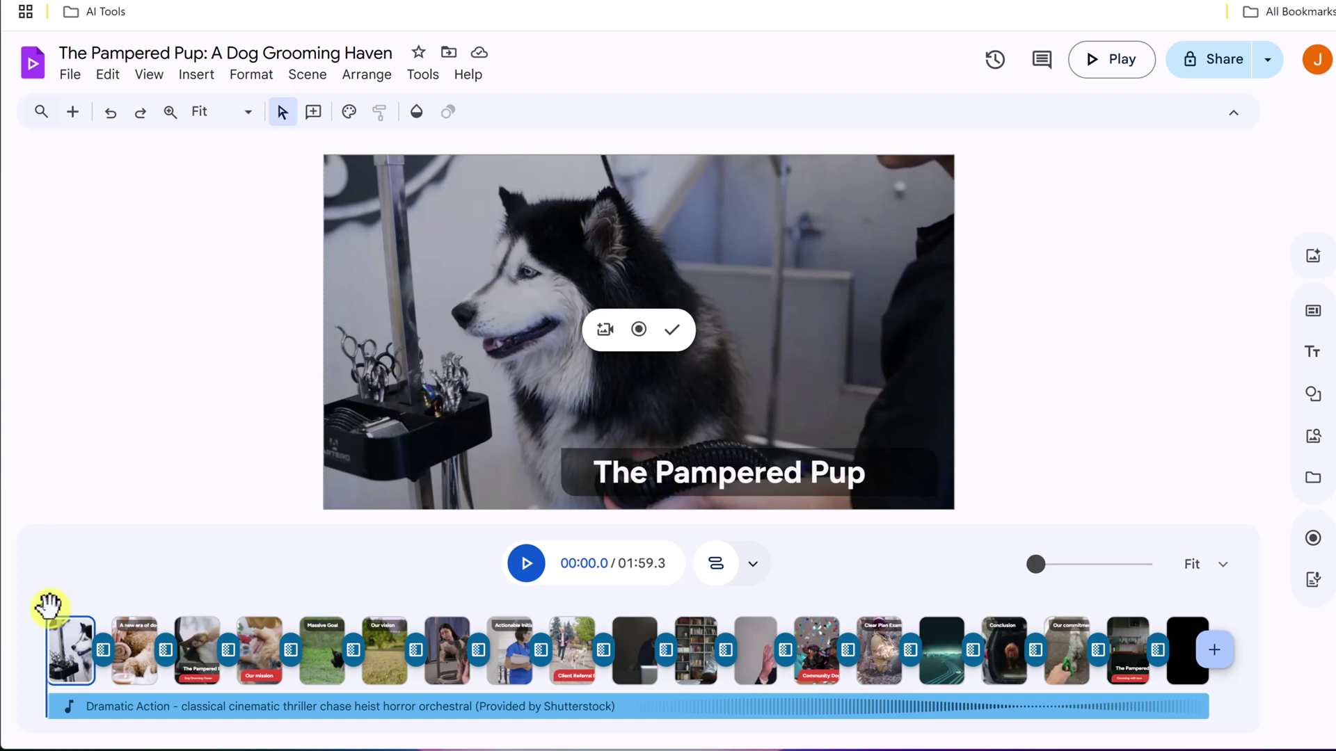
left_click_drag(49, 606, 328, 603)
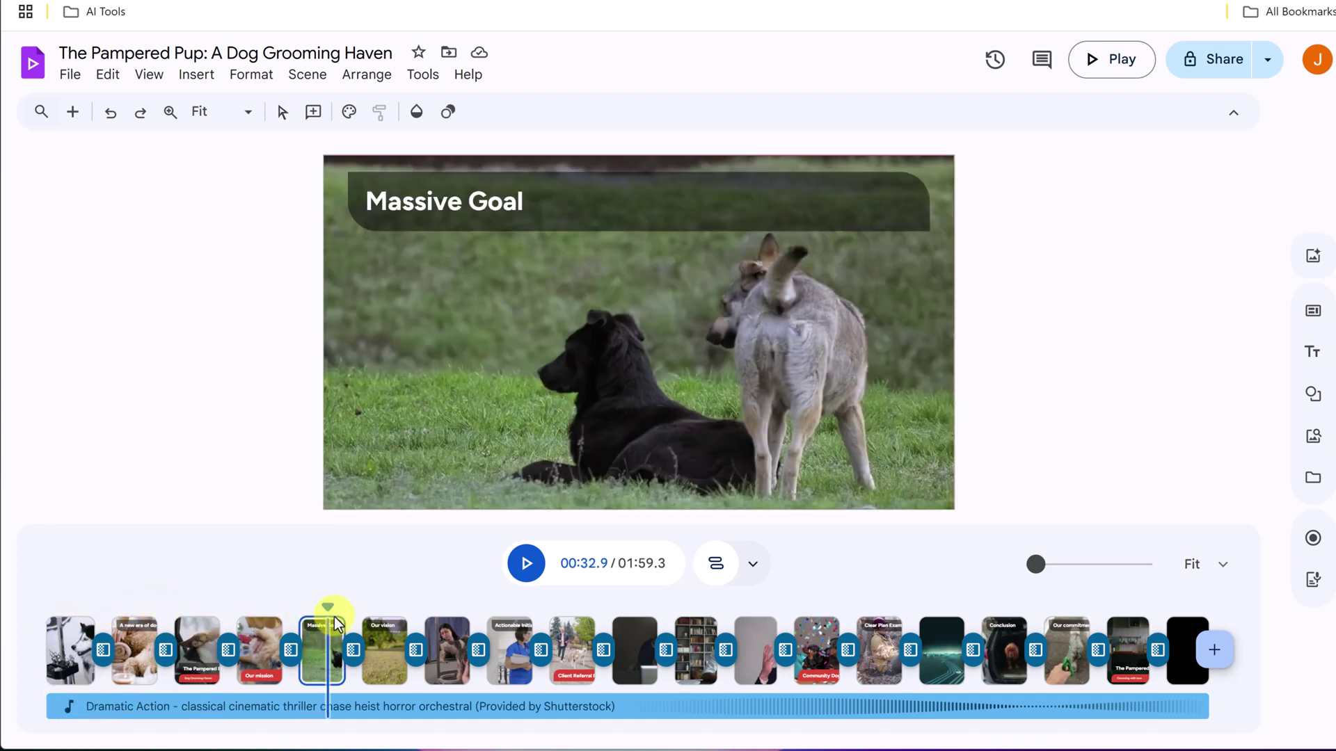
left_click(718, 567)
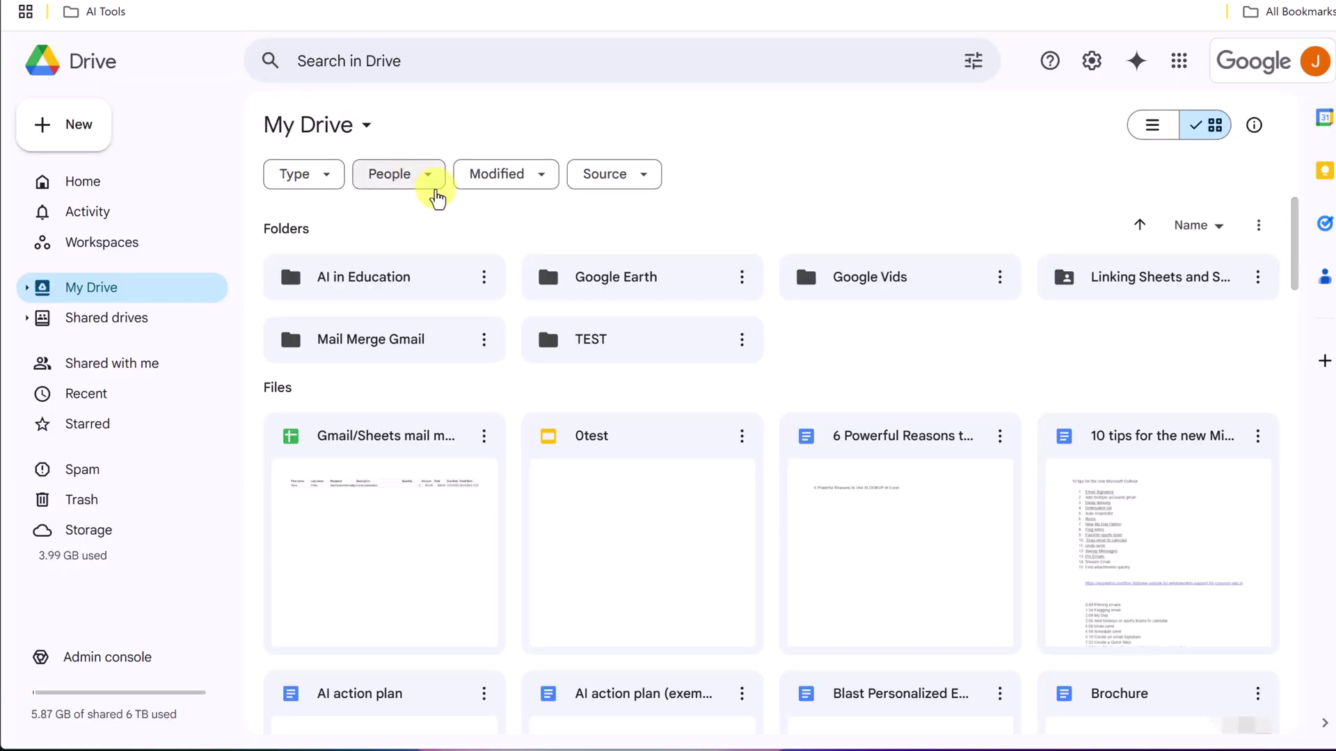
- Create a new Google Vids video inside the empty Google Vids folder in Drive
double_click(869, 287)
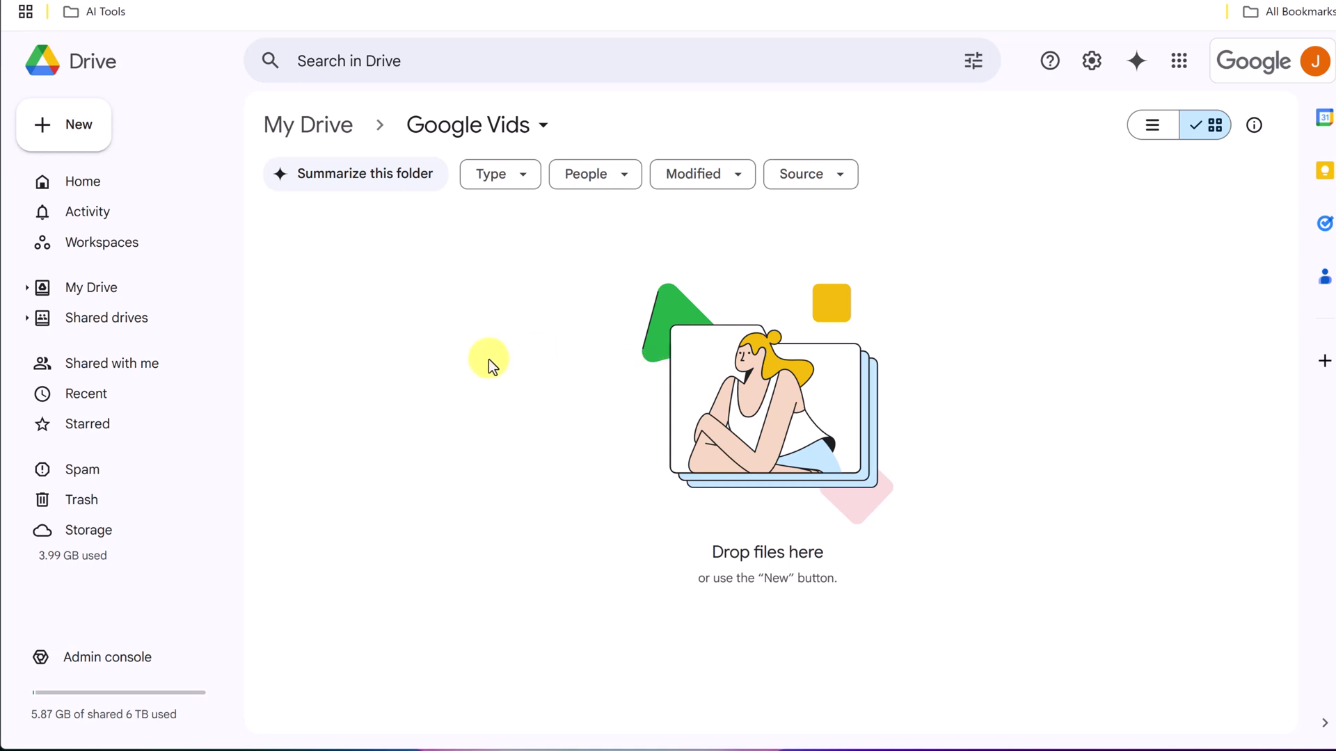
left_click(88, 144)
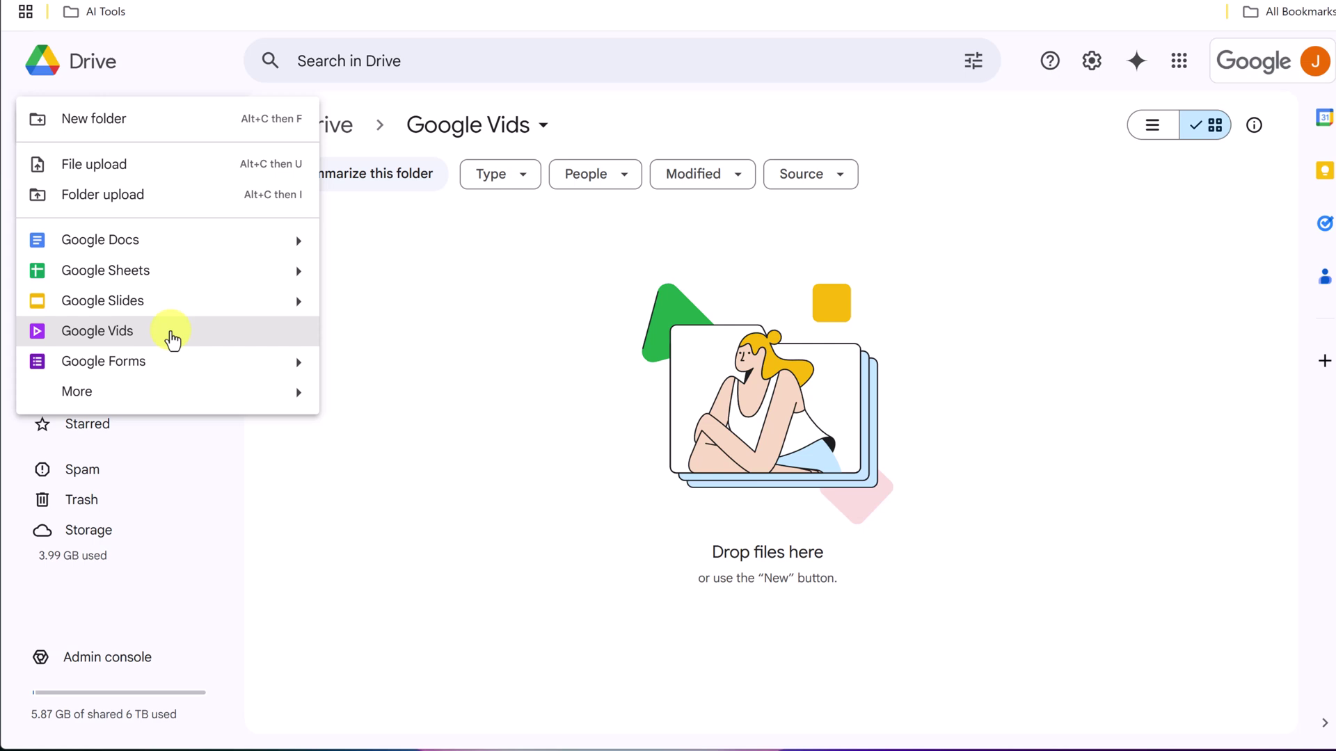
right_click(398, 277)
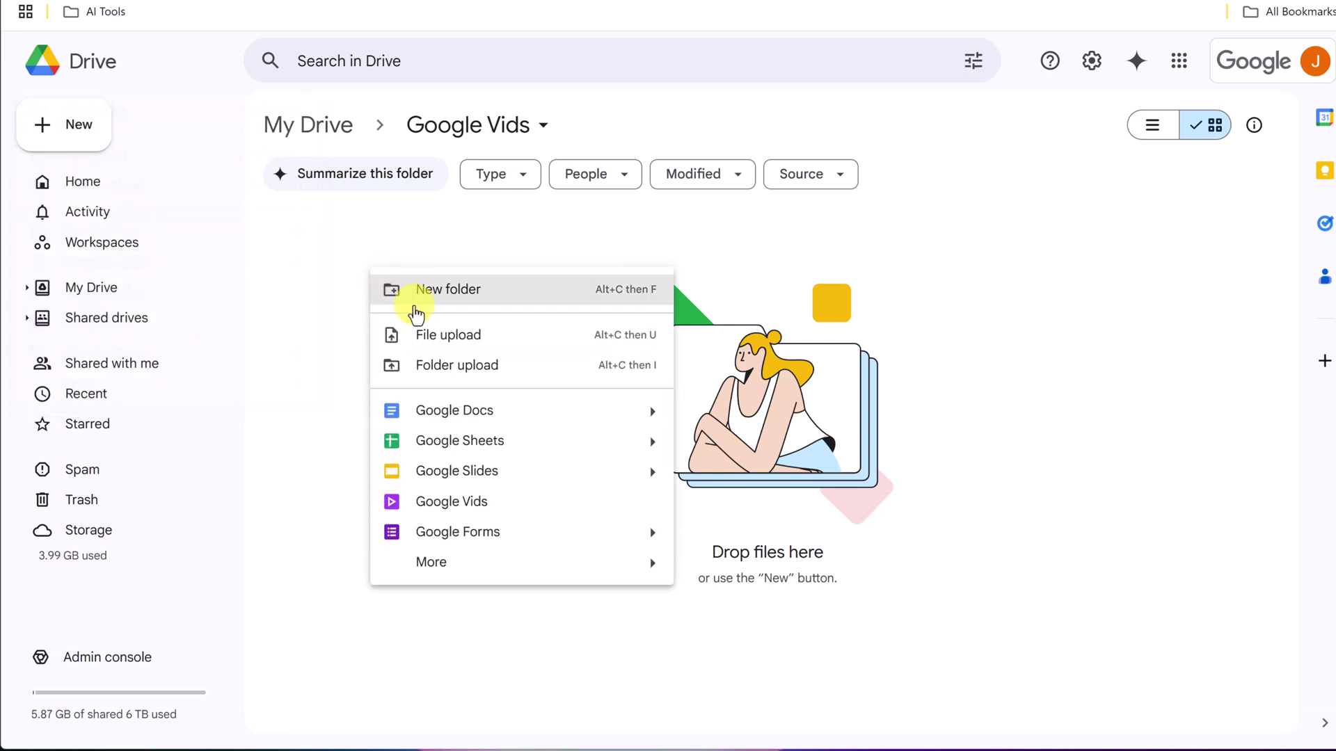
left_click(489, 505)
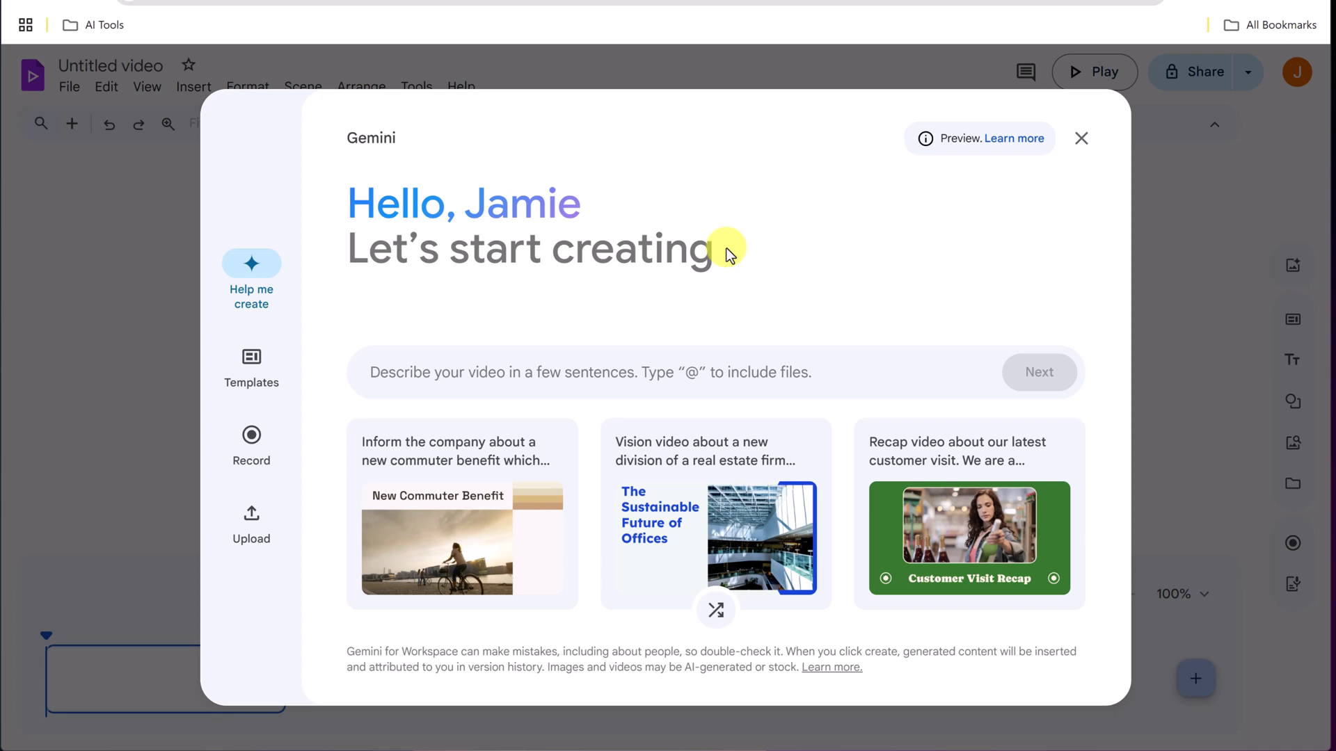
left_click(448, 381)
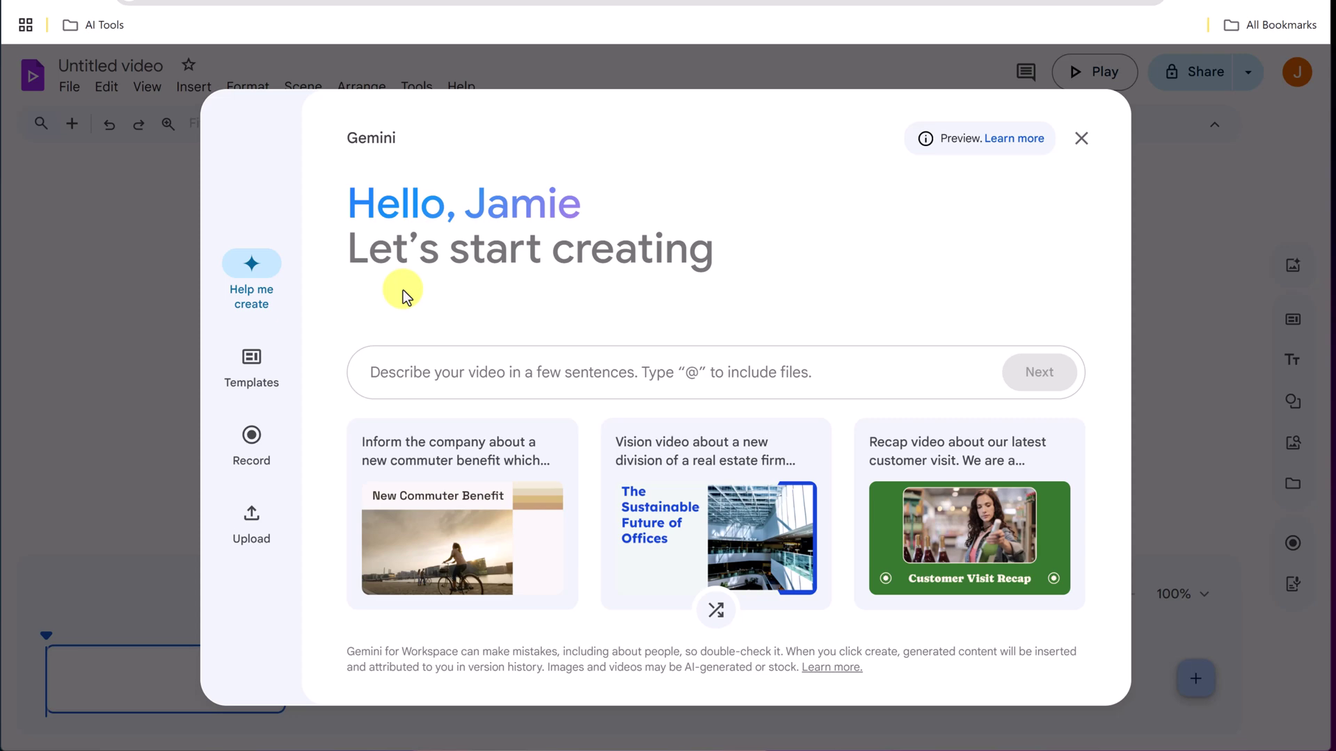
- Preview the New employee onboarding template's scenes, including the Our Team org chart
left_click(250, 359)
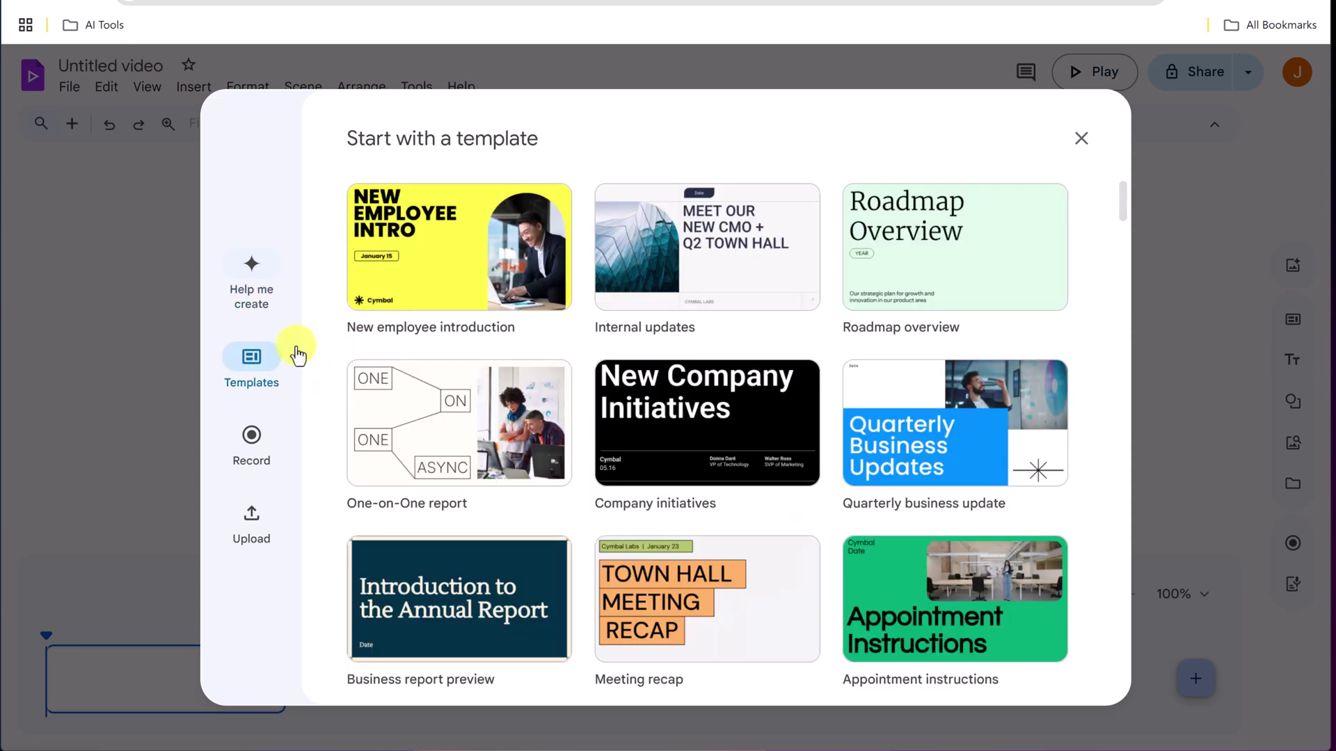
scroll(739, 435, "down", 8)
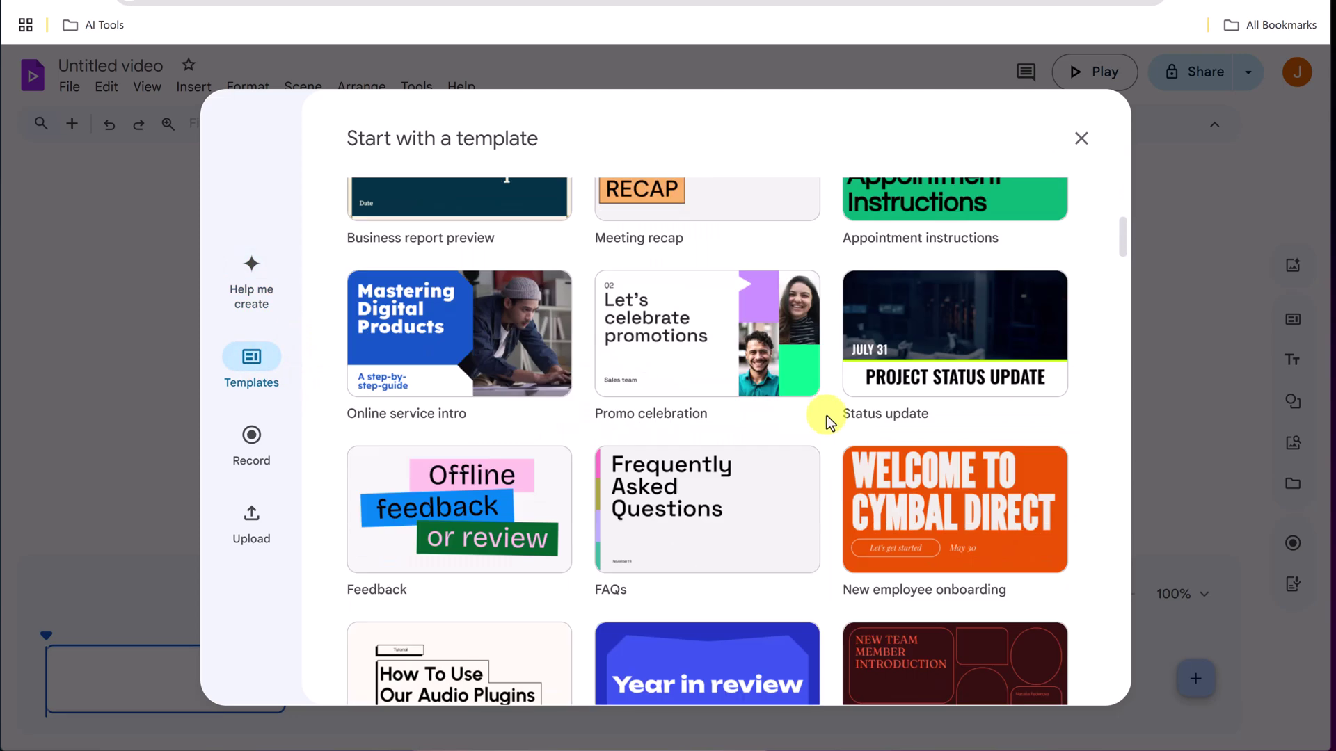
left_click(902, 425)
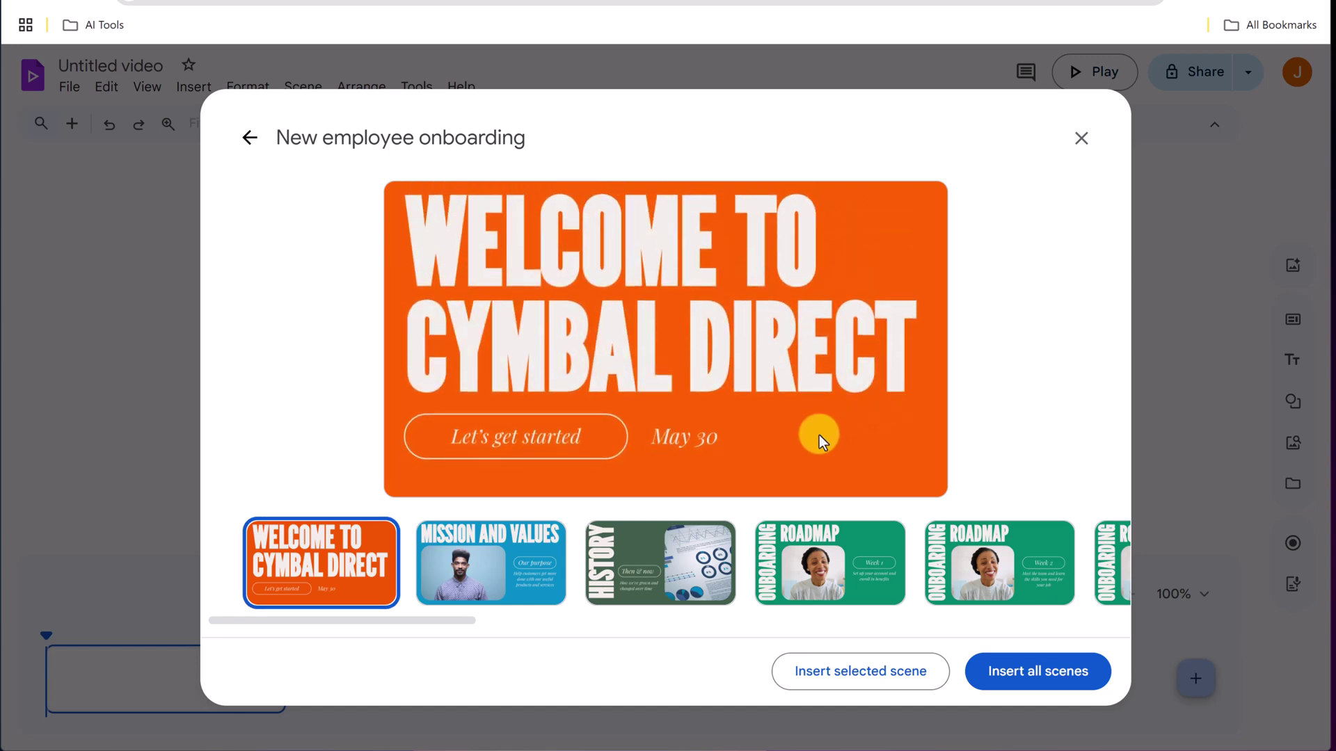
left_click_drag(456, 623, 650, 622)
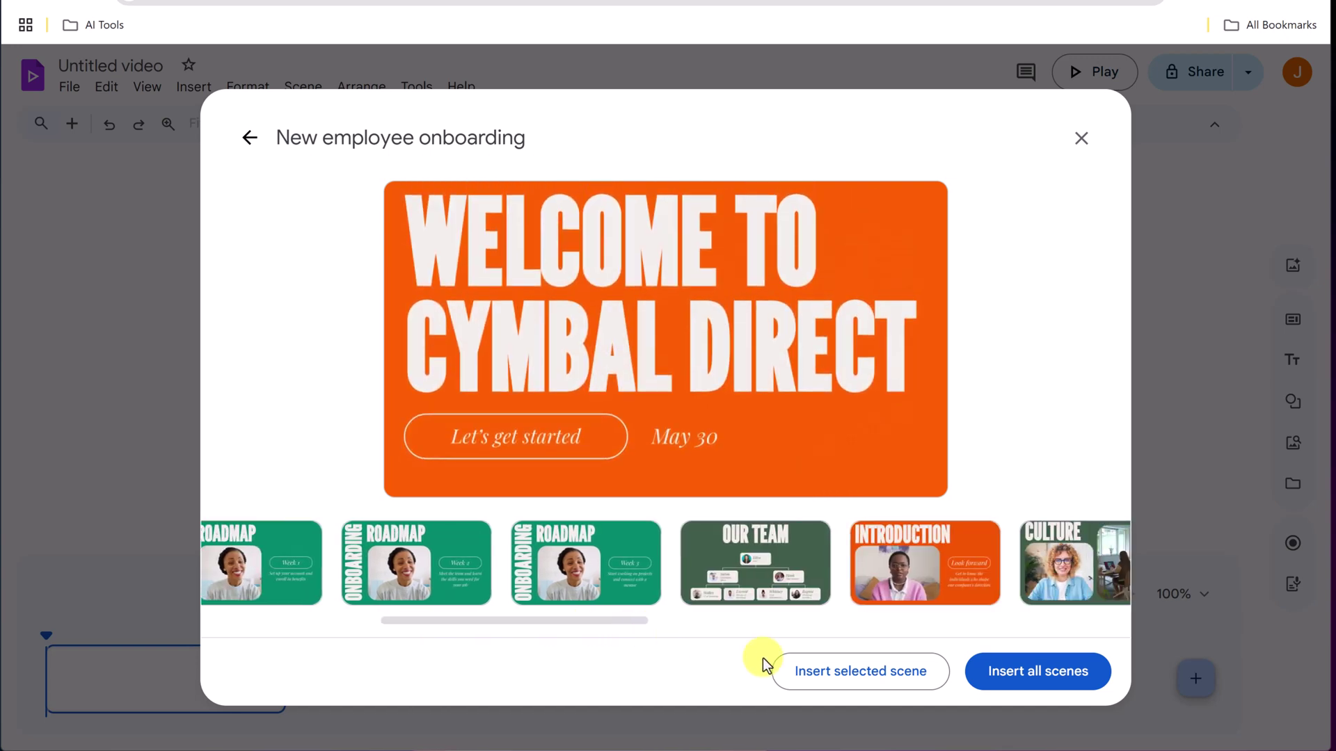
left_click(585, 602)
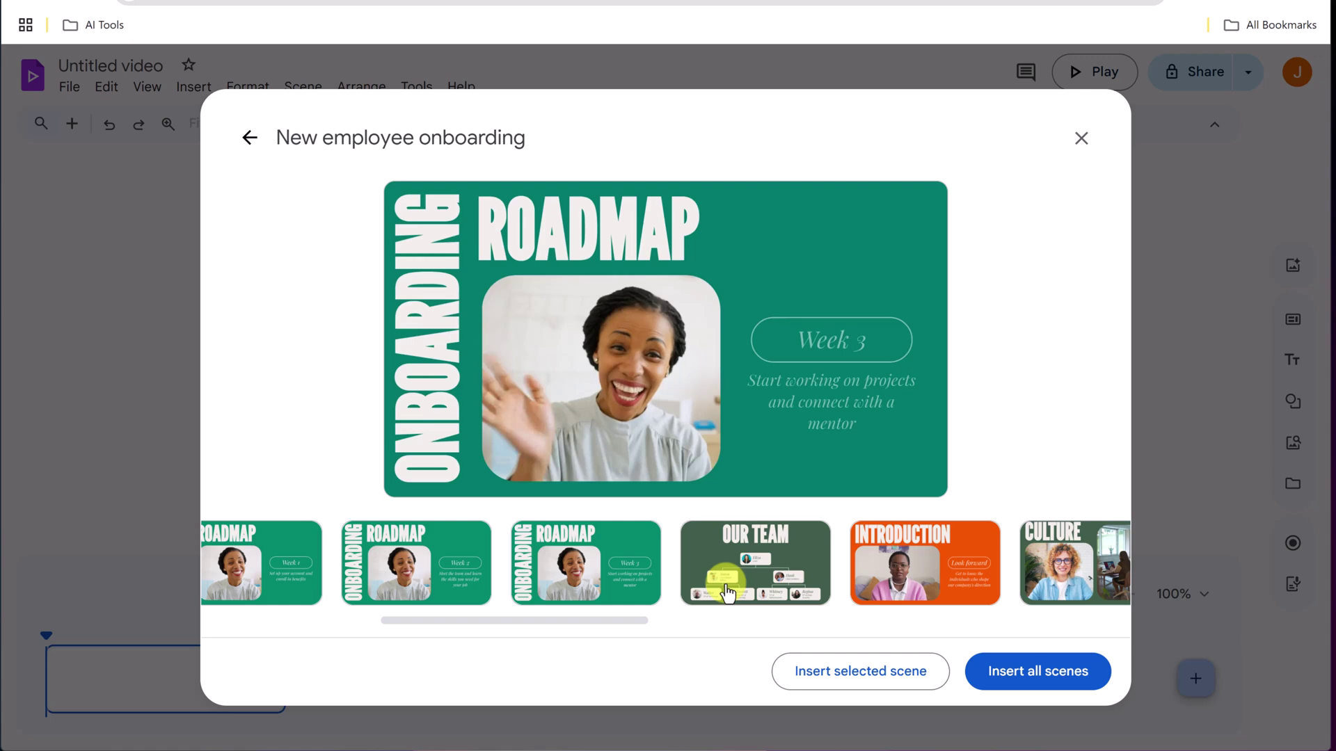
left_click(750, 584)
left_click(877, 581)
left_click(699, 577)
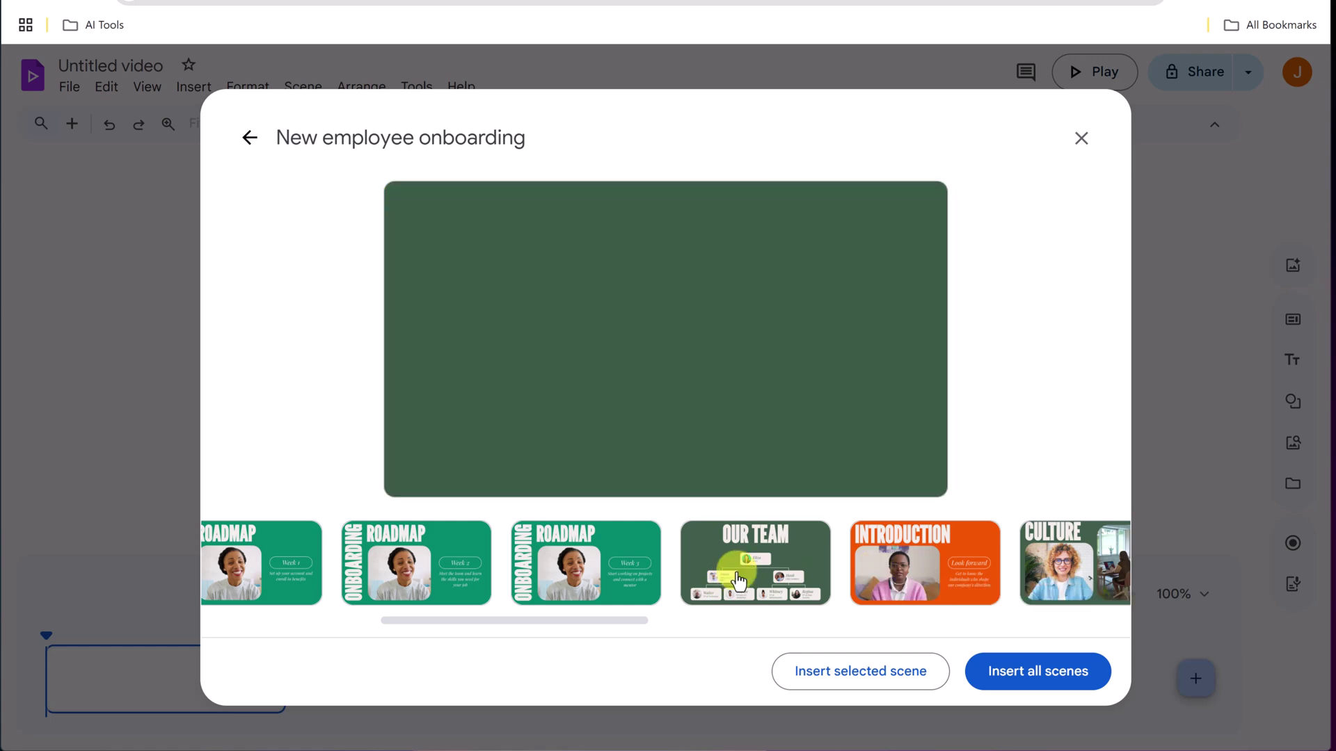
left_click(556, 572)
left_click(701, 567)
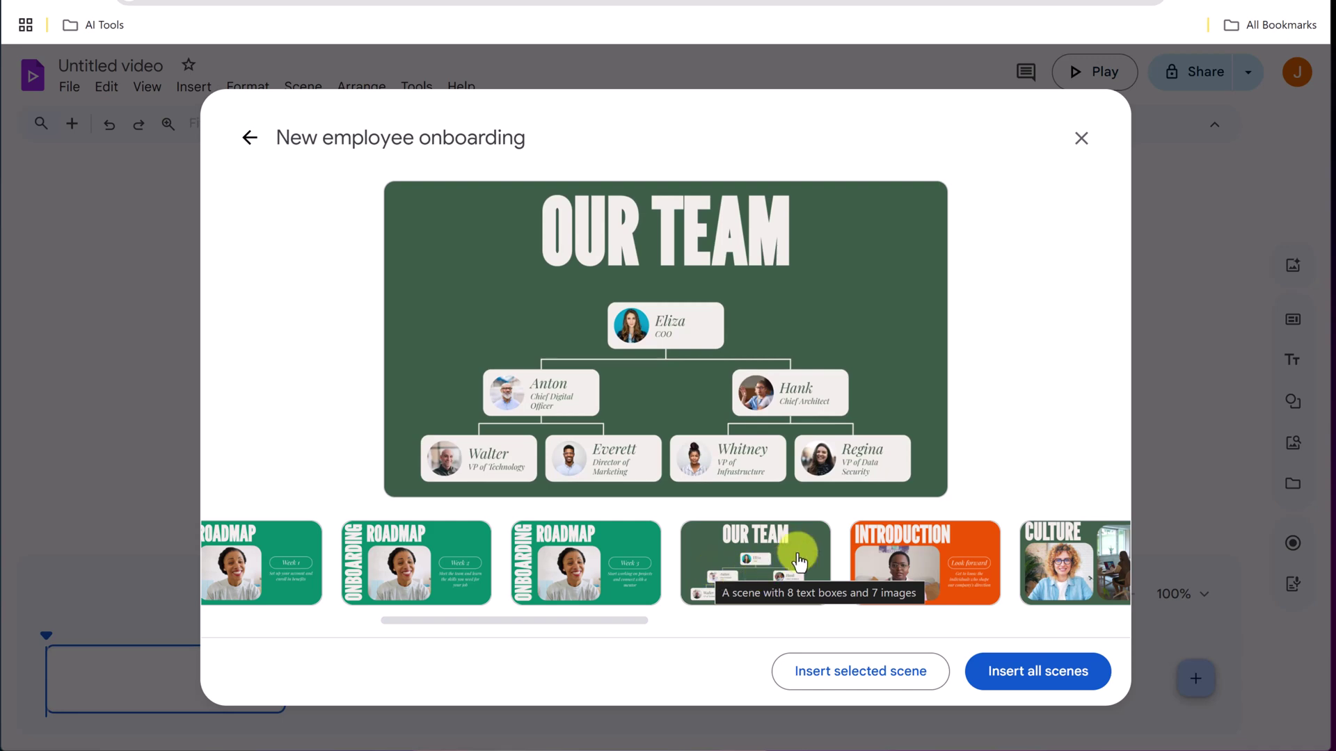
left_click(771, 565)
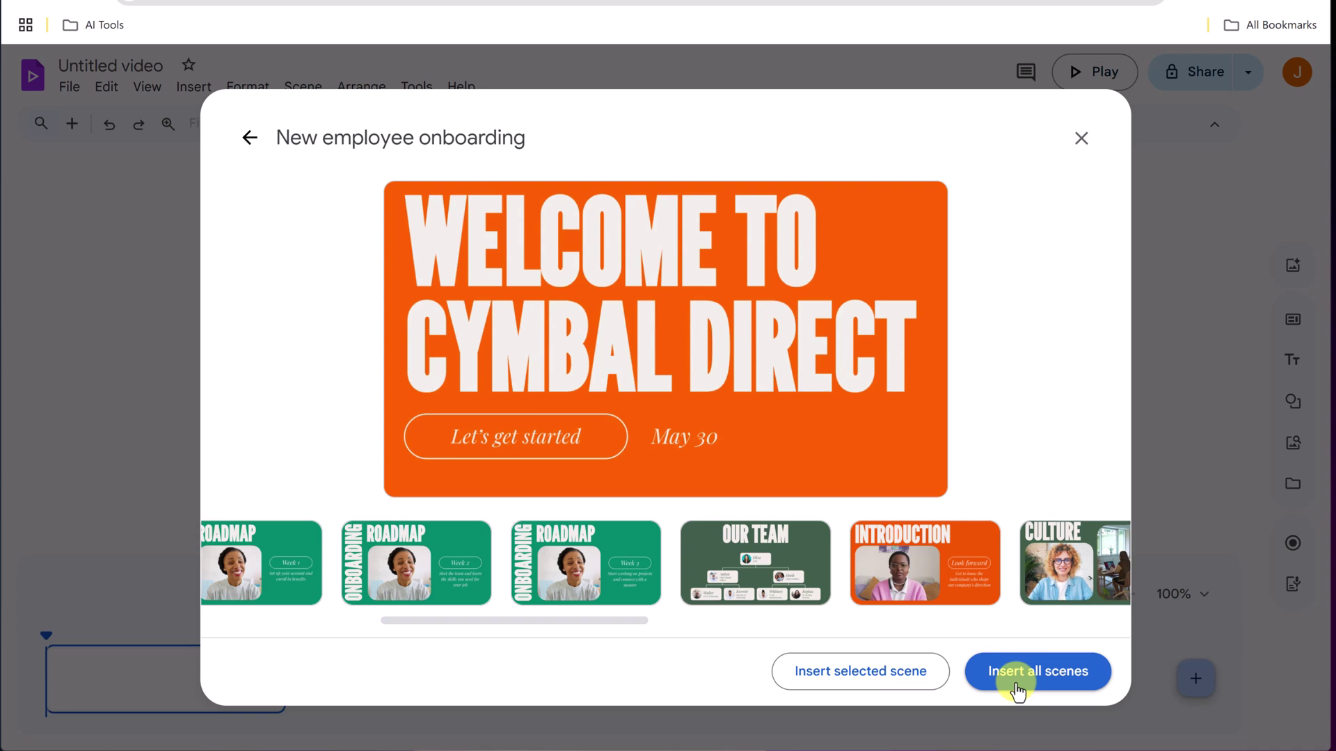
- Return to the template gallery, look at the recording studio option, then close the start dialog
left_click(249, 139)
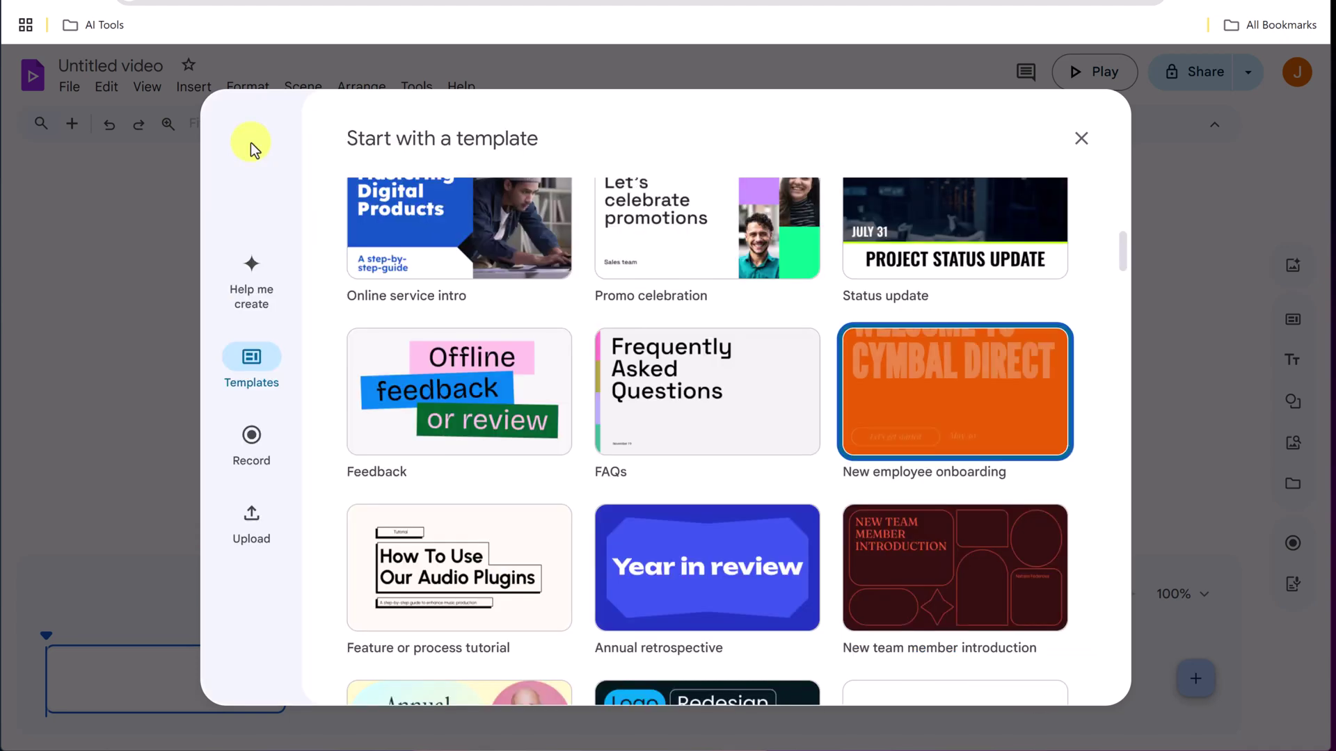
left_click(251, 438)
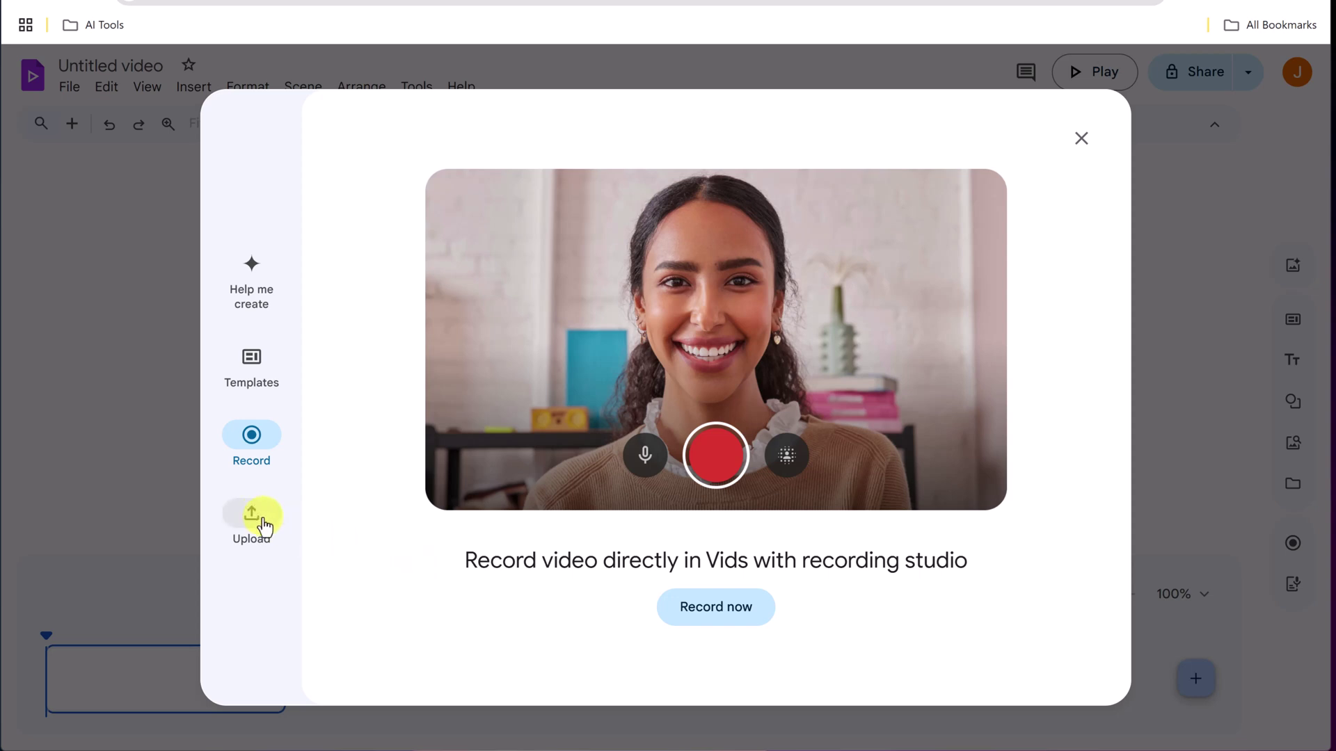
left_click(1081, 138)
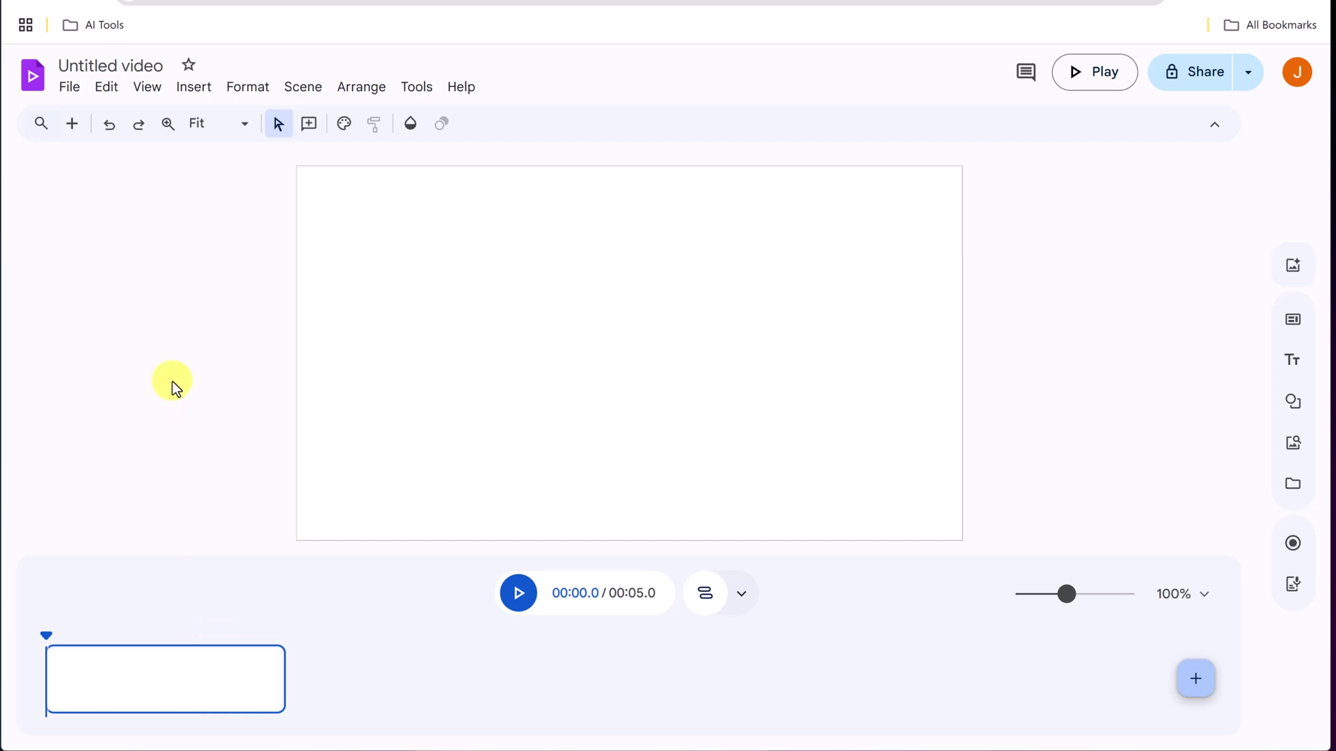
- With the playhead at 2 seconds and the scene clip selected, bring up Insert > Text
left_click_drag(49, 637, 152, 650)
left_click(179, 665)
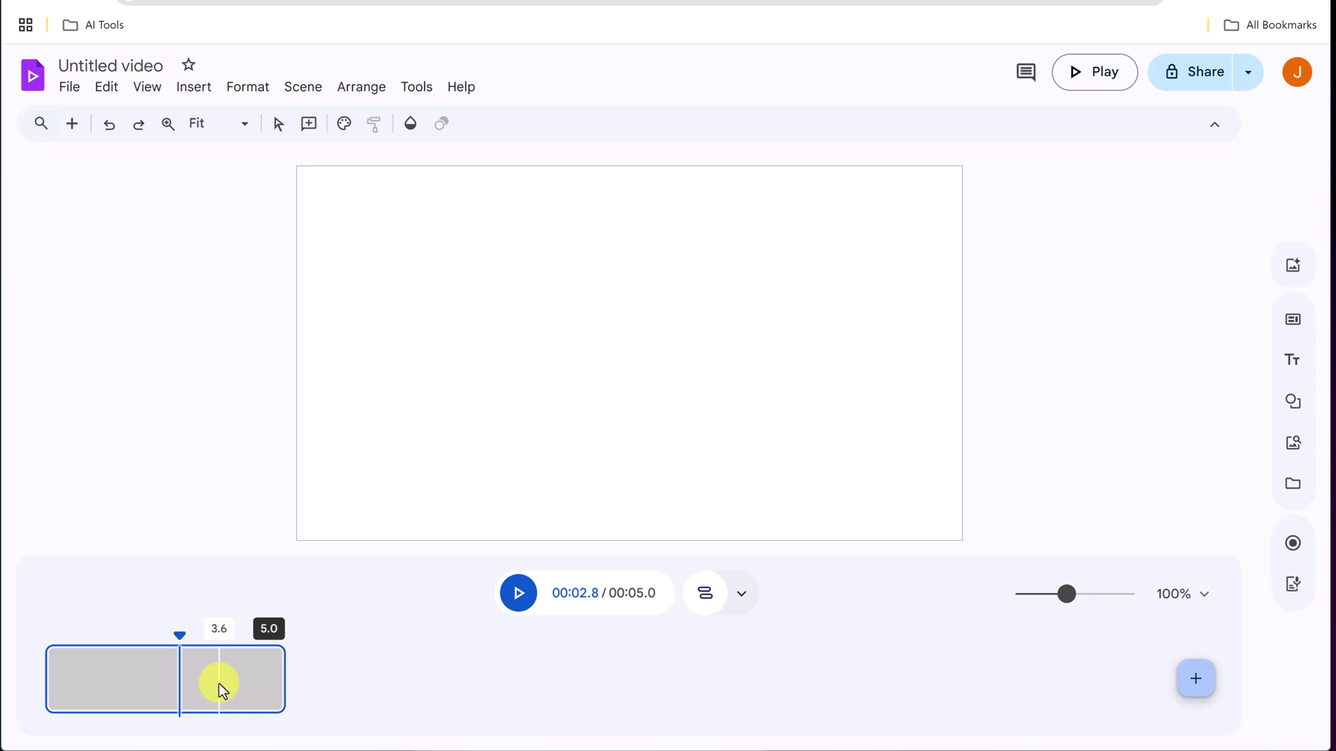
left_click(198, 97)
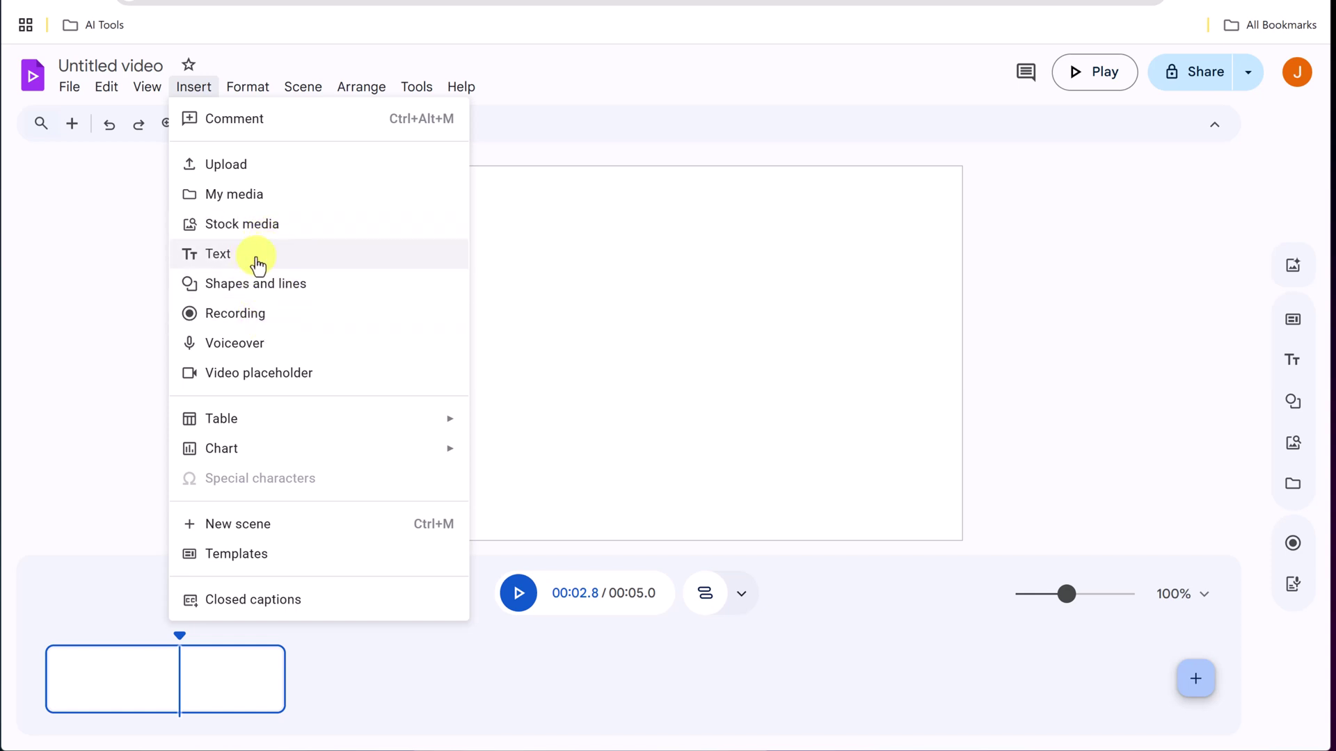
left_click(234, 258)
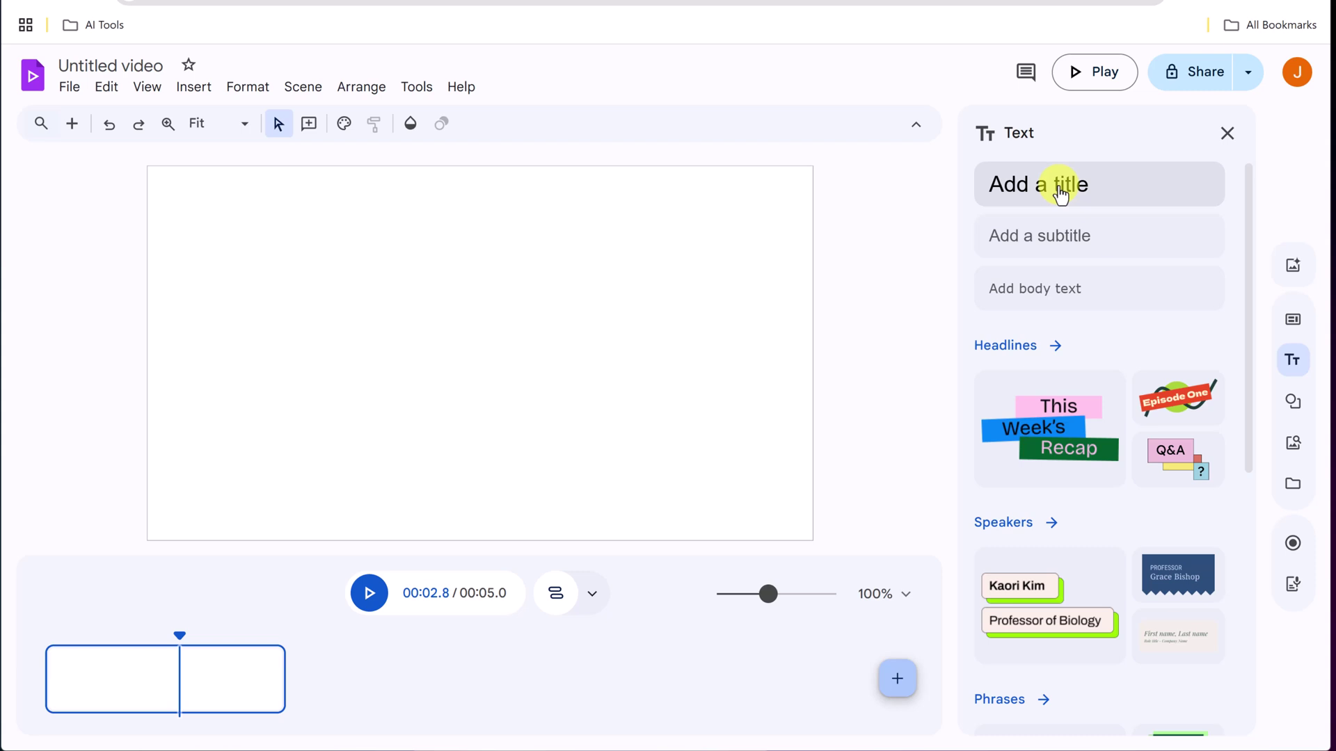
- Add a title text box to the scene and replace 'Title' with 'Hello'
left_click_drag(407, 242, 268, 206)
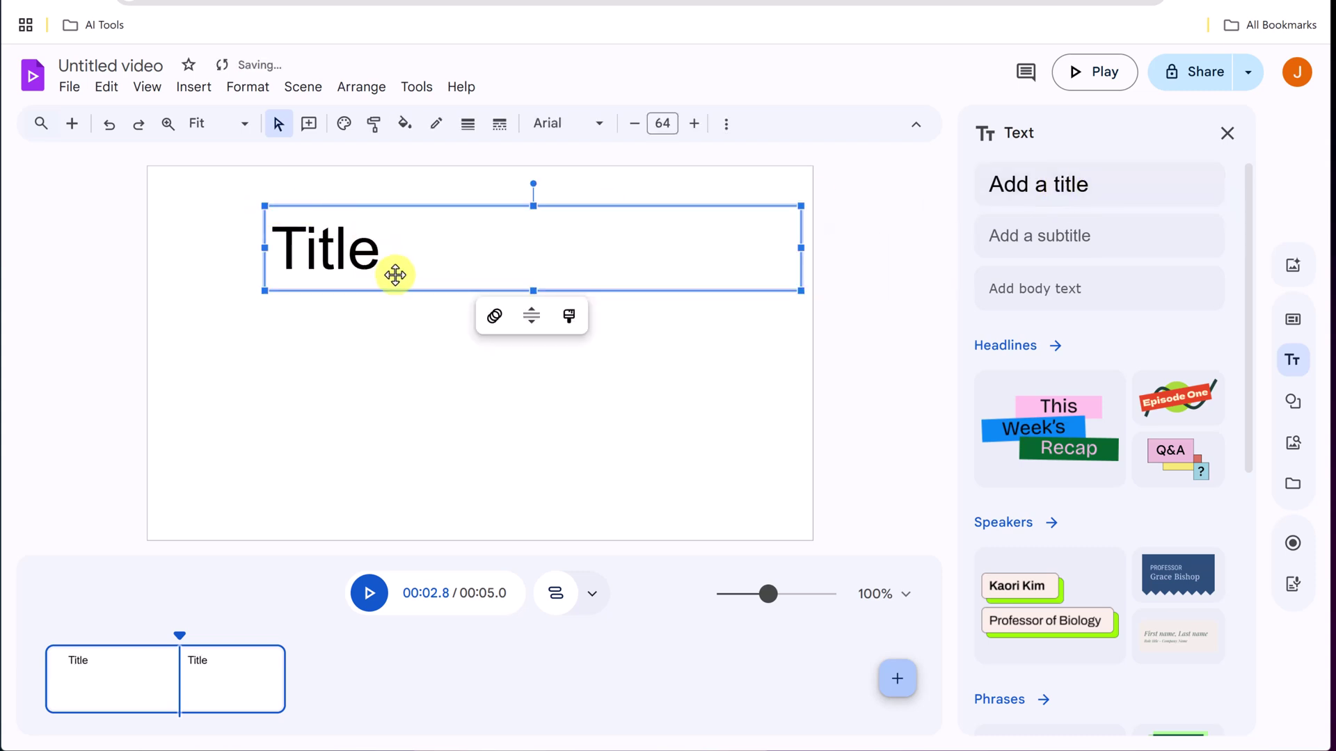
double_click(286, 252)
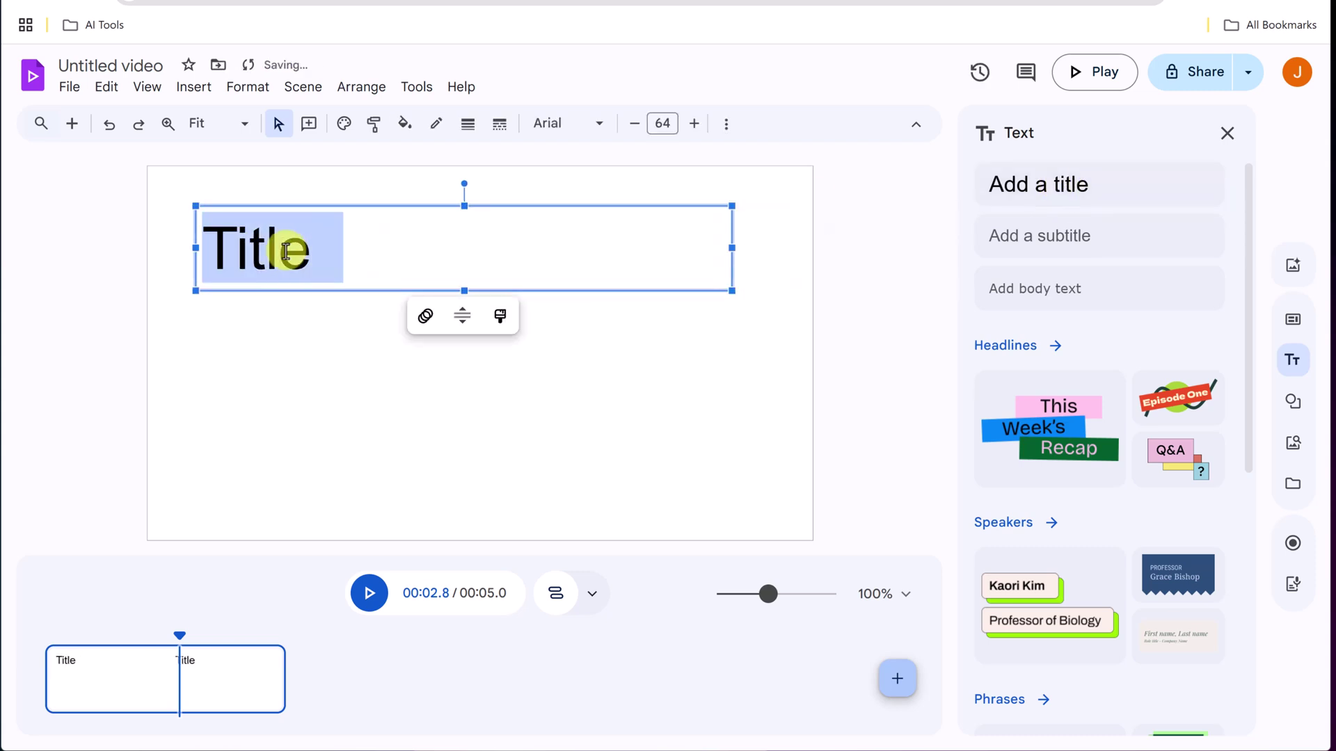
type("Hello")
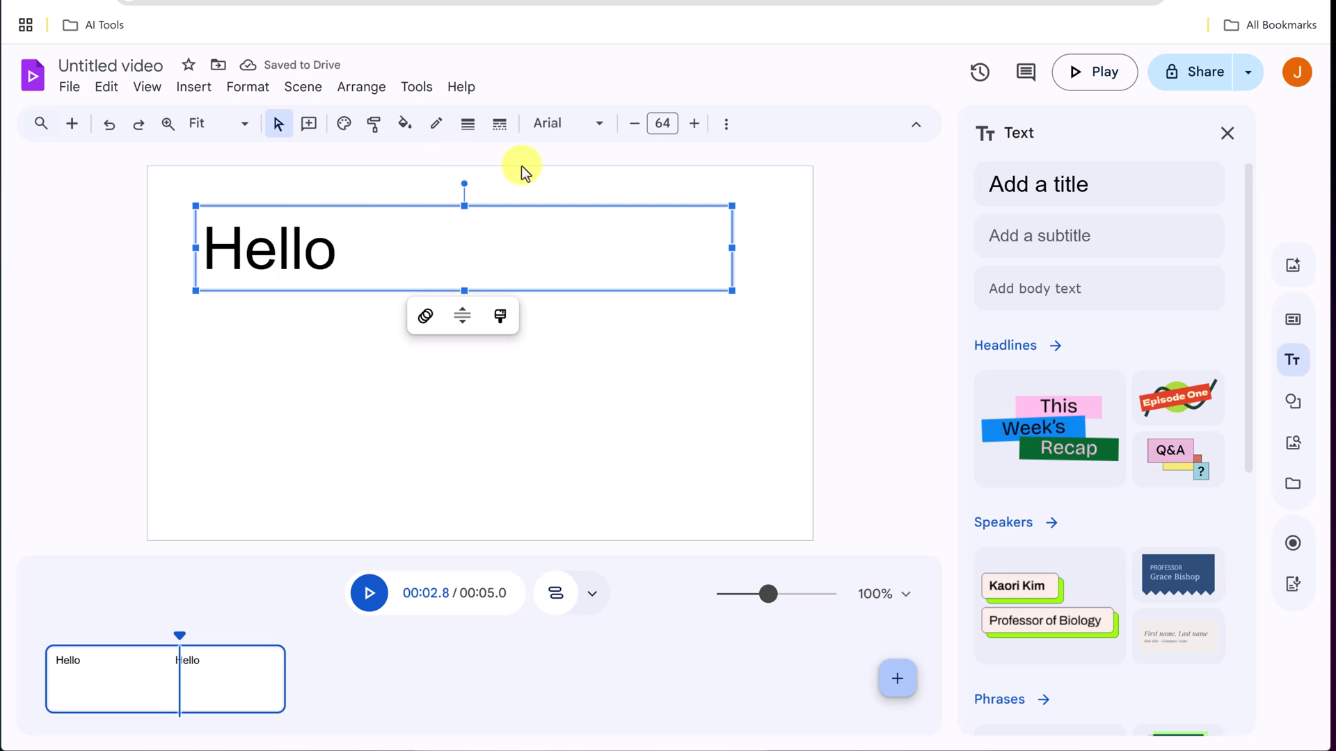
- Restyle the 'Hello' title in the Lobster font
left_click(278, 250)
left_click_drag(344, 254, 185, 253)
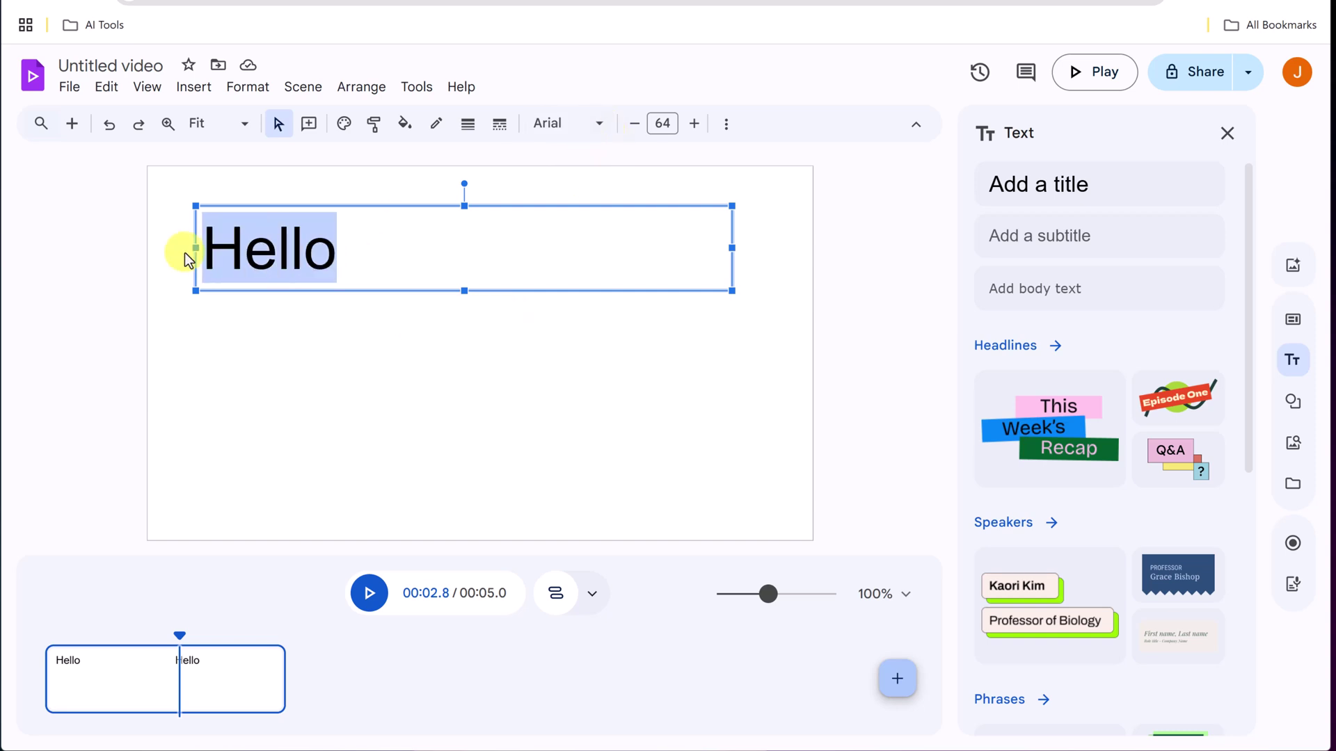
left_click(602, 136)
left_click(605, 368)
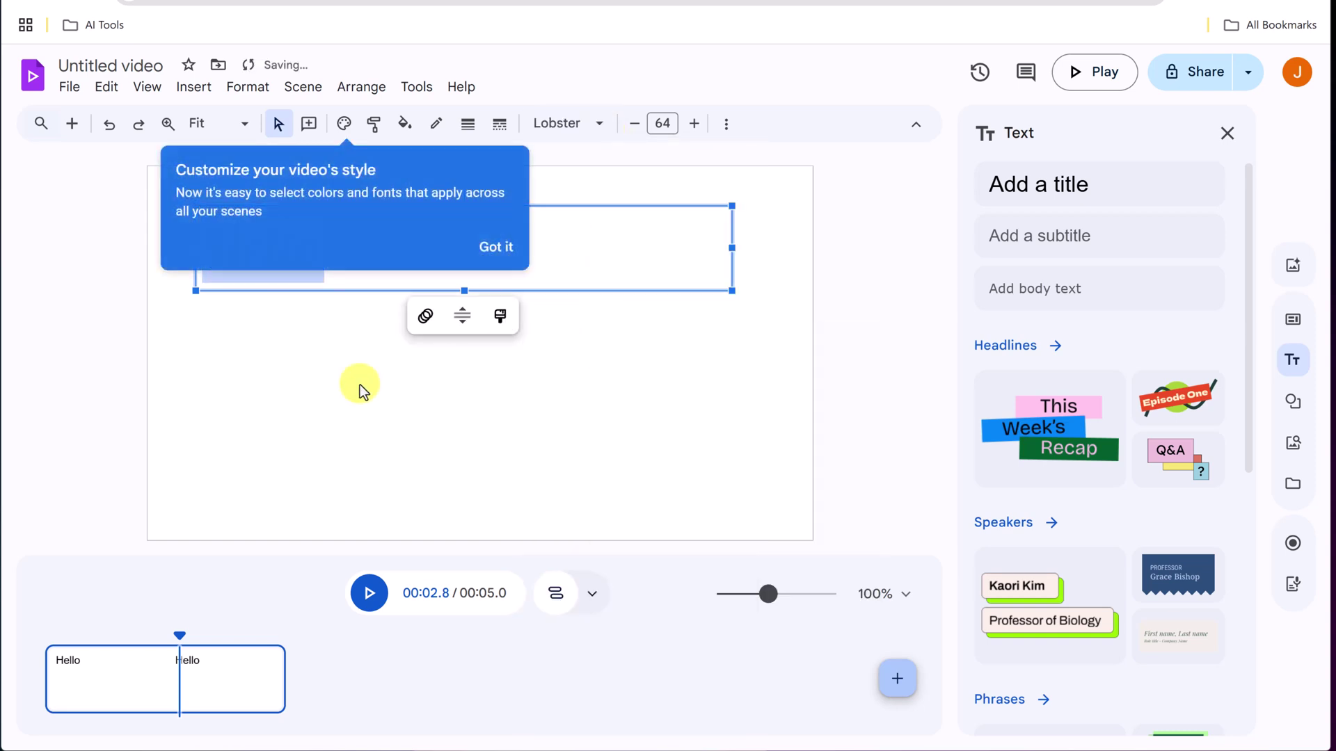
left_click(466, 244)
left_click(273, 263)
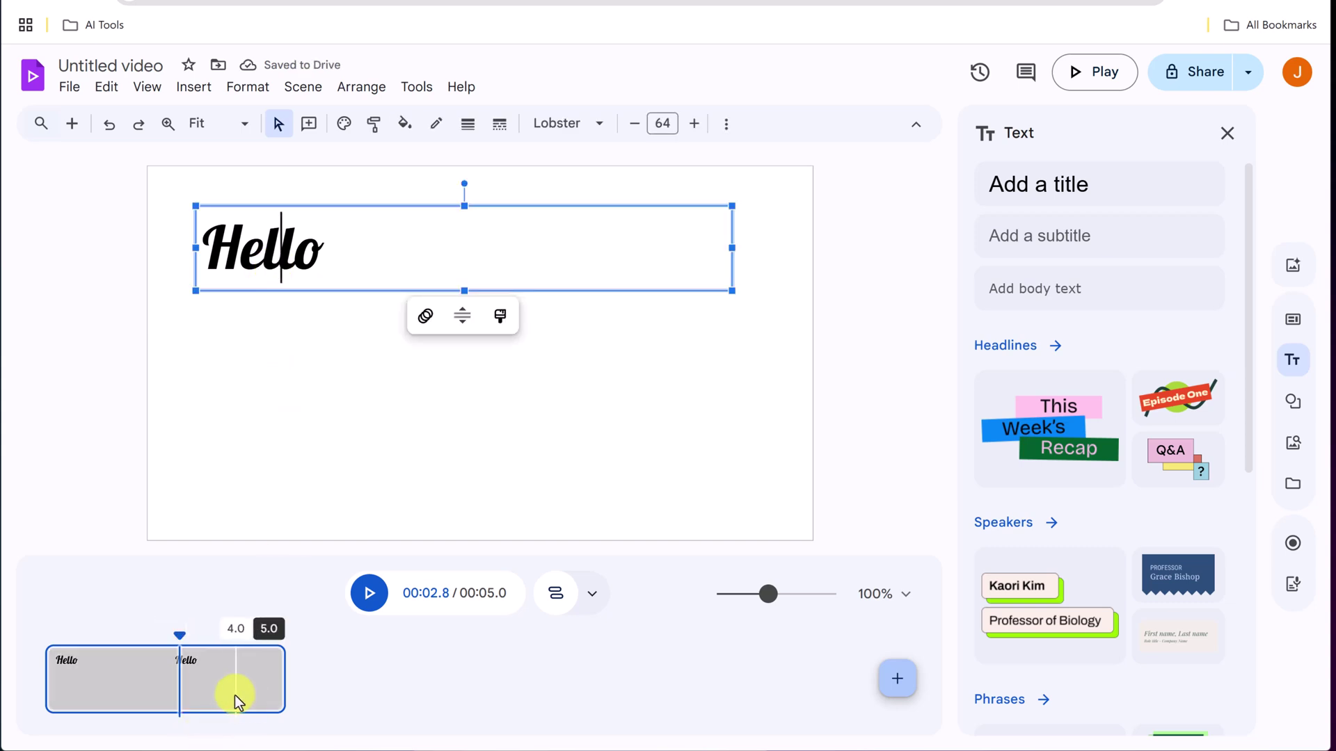
- Shorten the Hello text's timing bar to about 2 seconds and rewind to the start
left_click(556, 604)
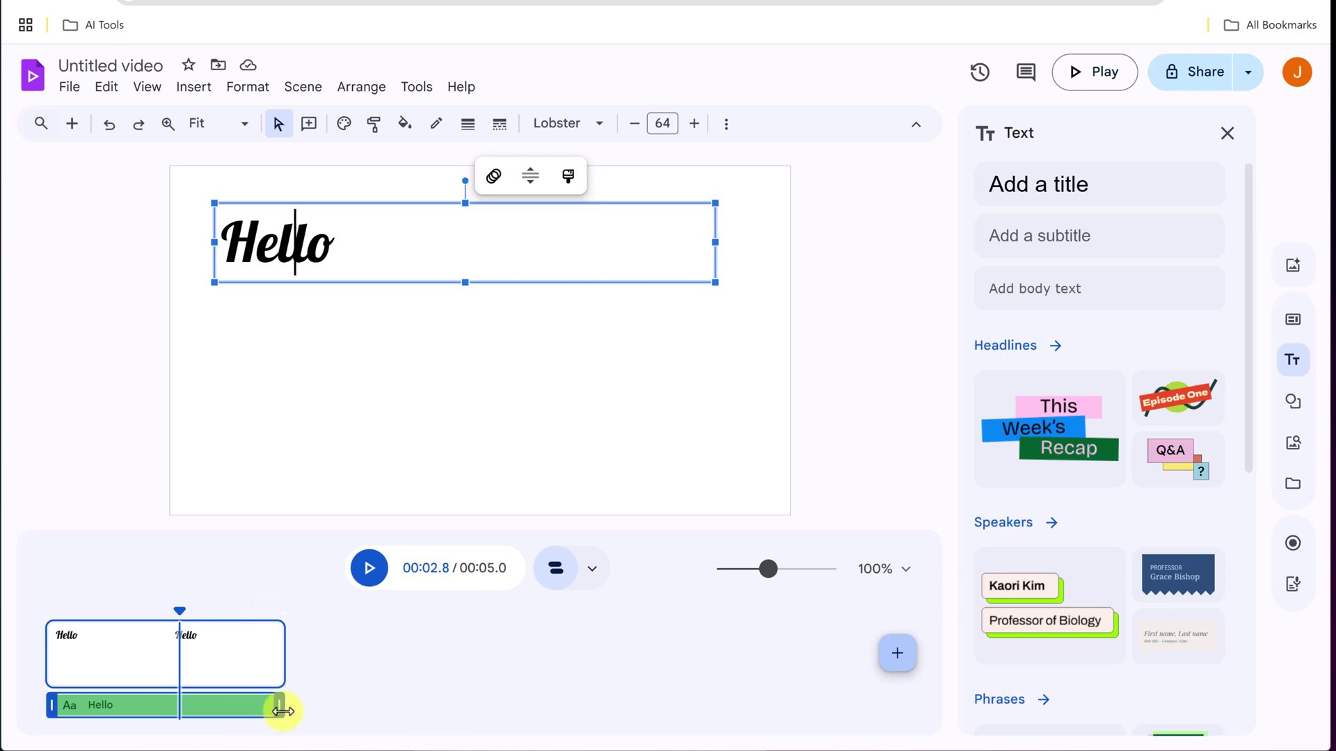
left_click_drag(255, 710, 134, 710)
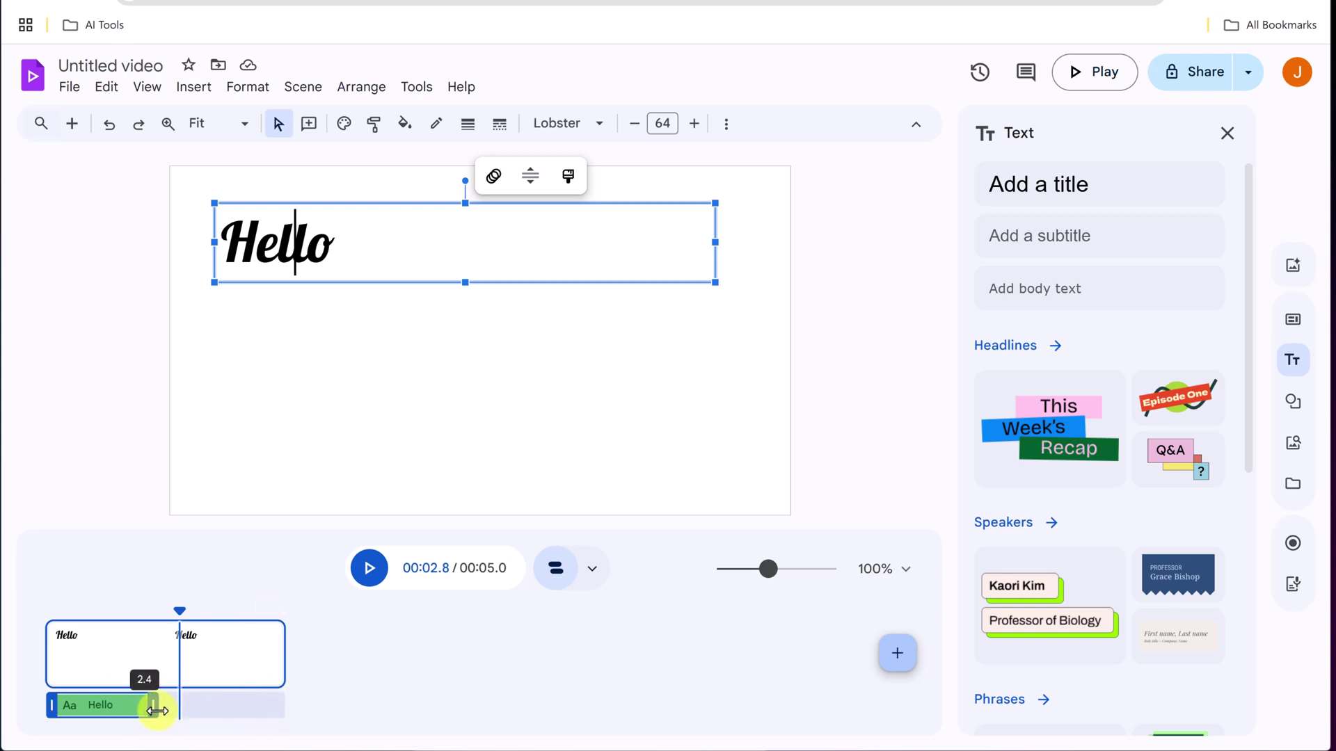
left_click_drag(180, 612, 48, 625)
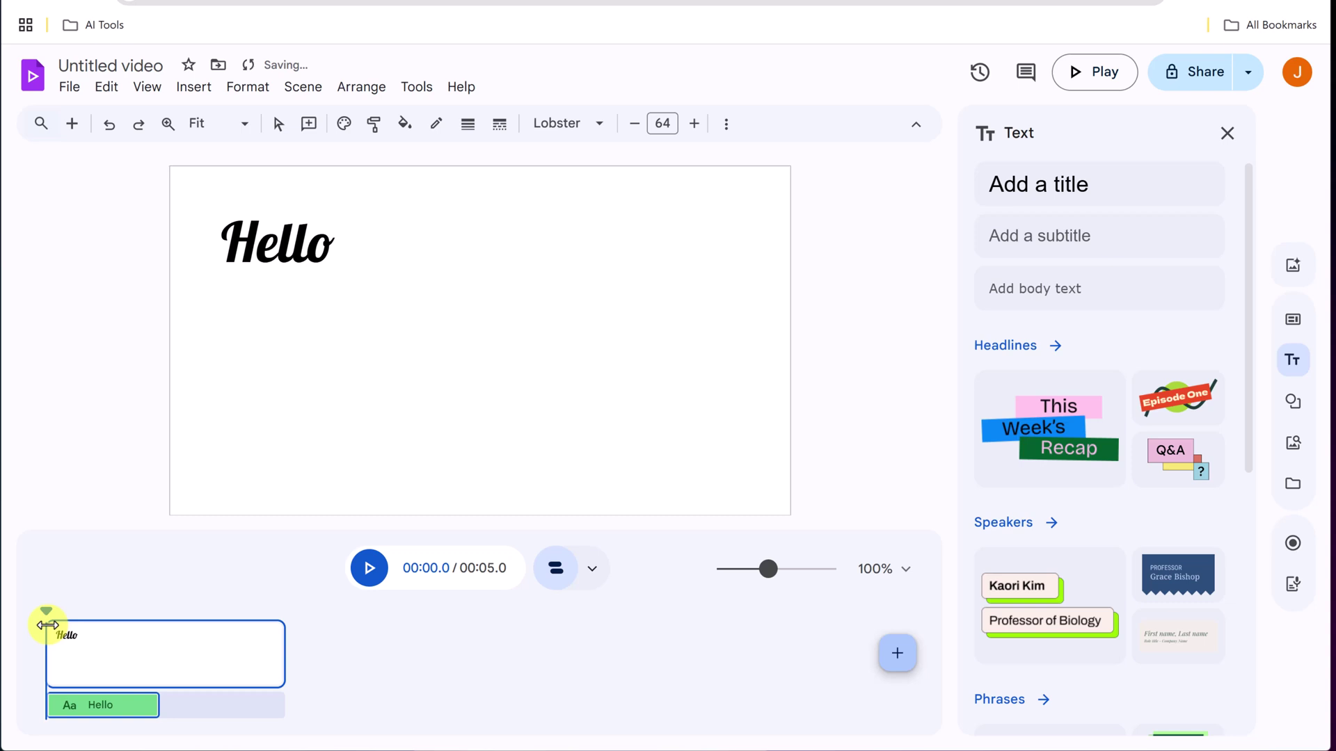
- Play the scene to confirm Hello disappears early, then reselect Hello at 1.4 seconds
left_click(370, 574)
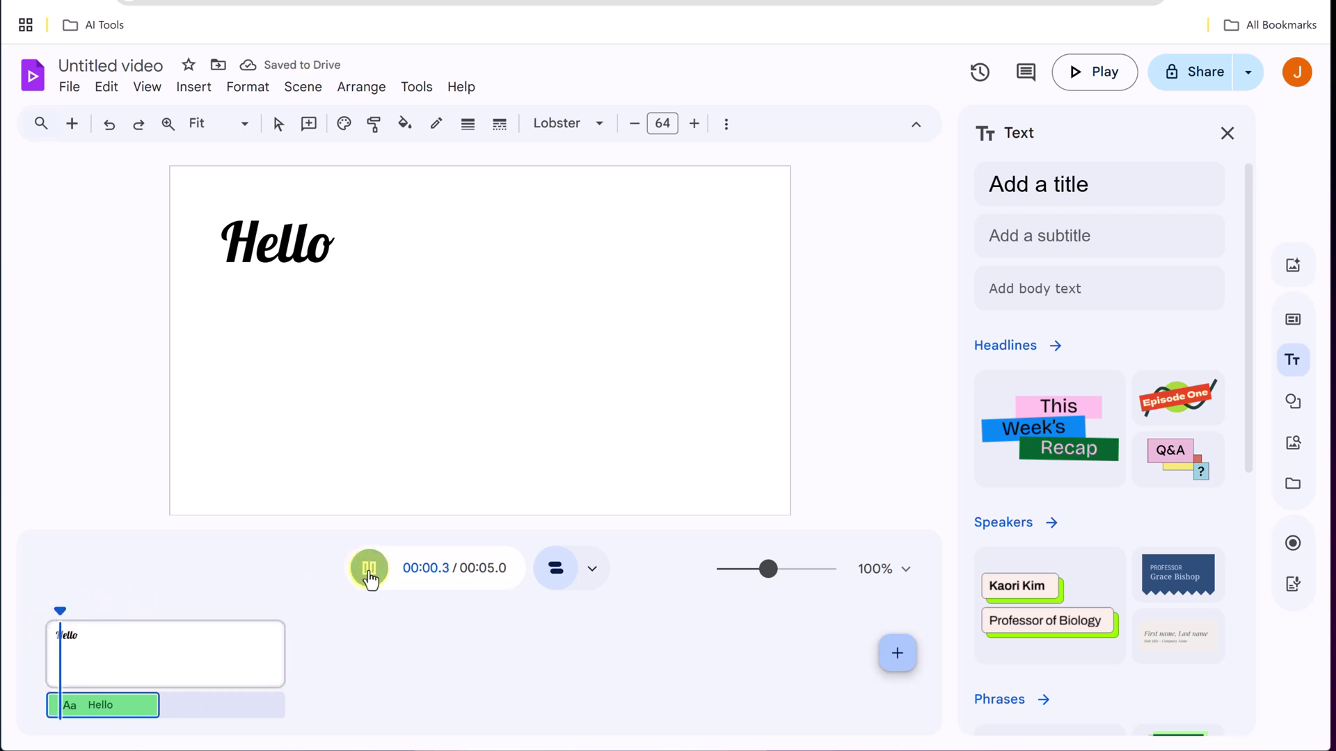
left_click(424, 673)
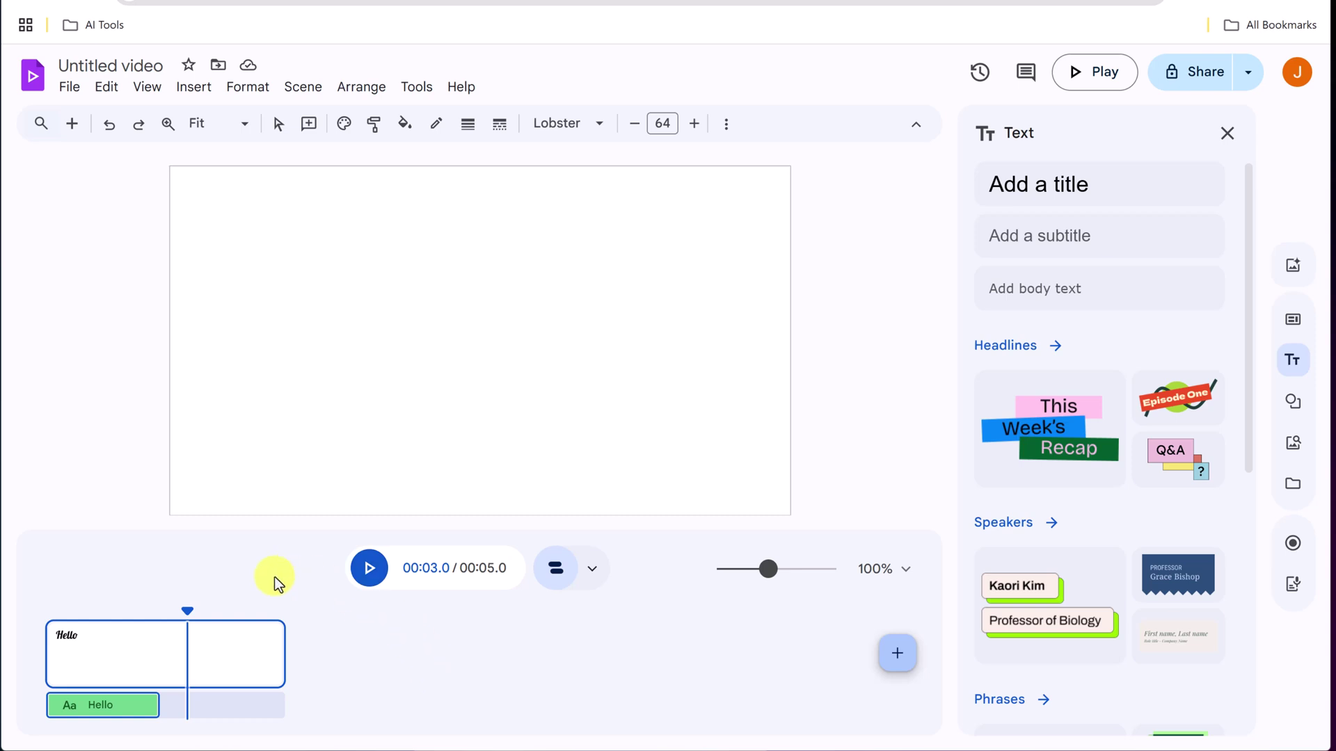
left_click(116, 614)
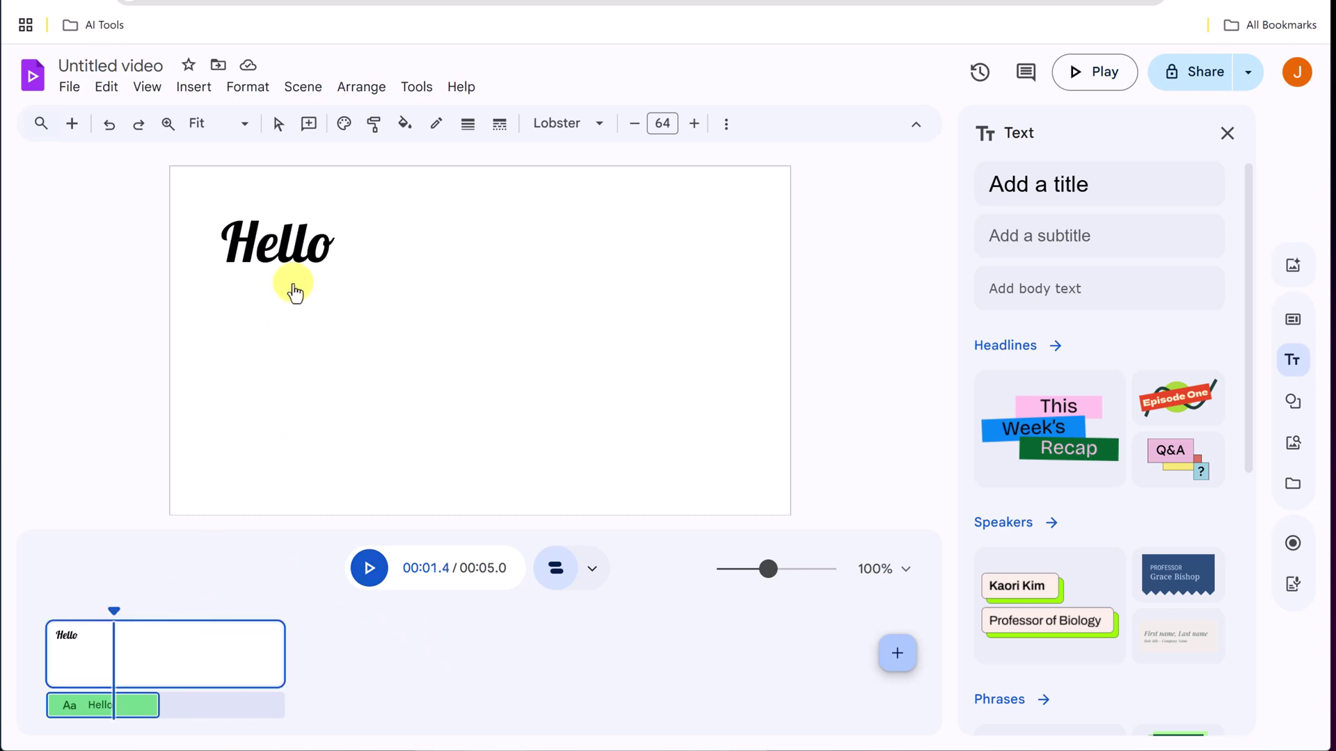
left_click(300, 248)
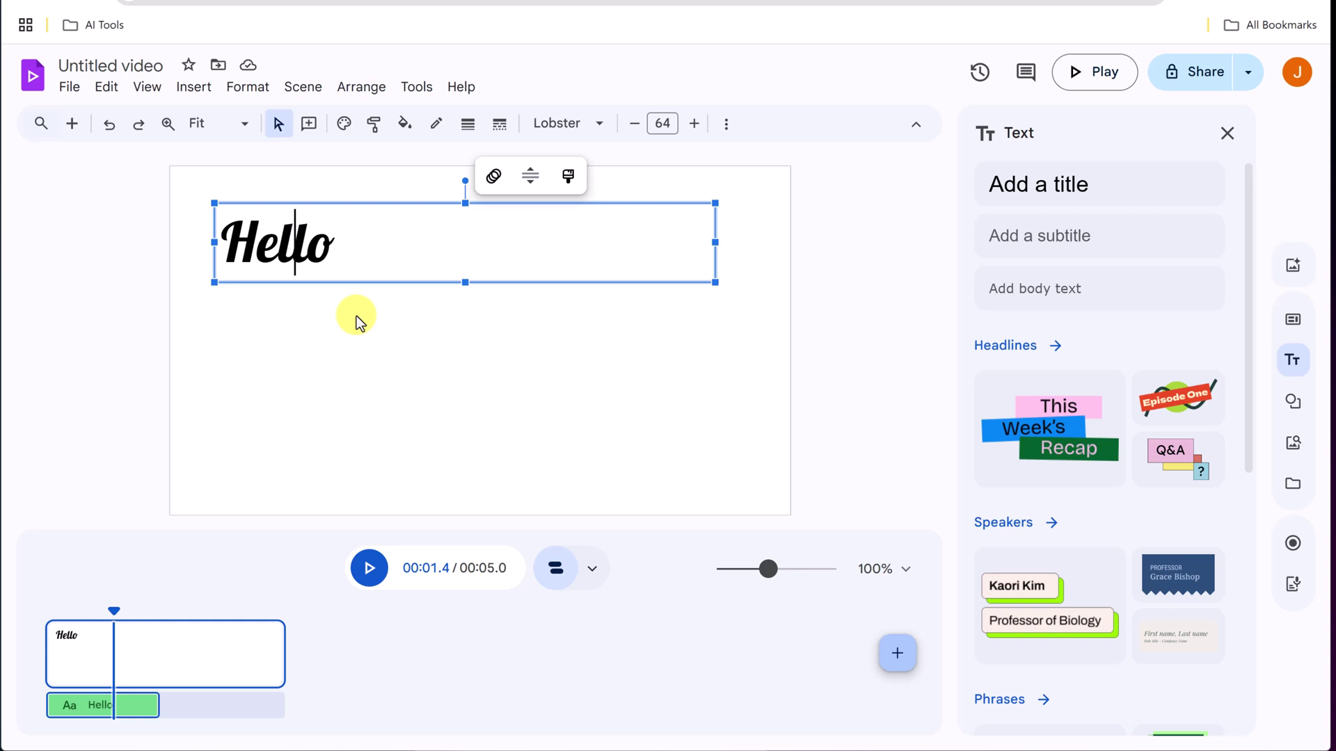
left_click(381, 322)
left_click(282, 238)
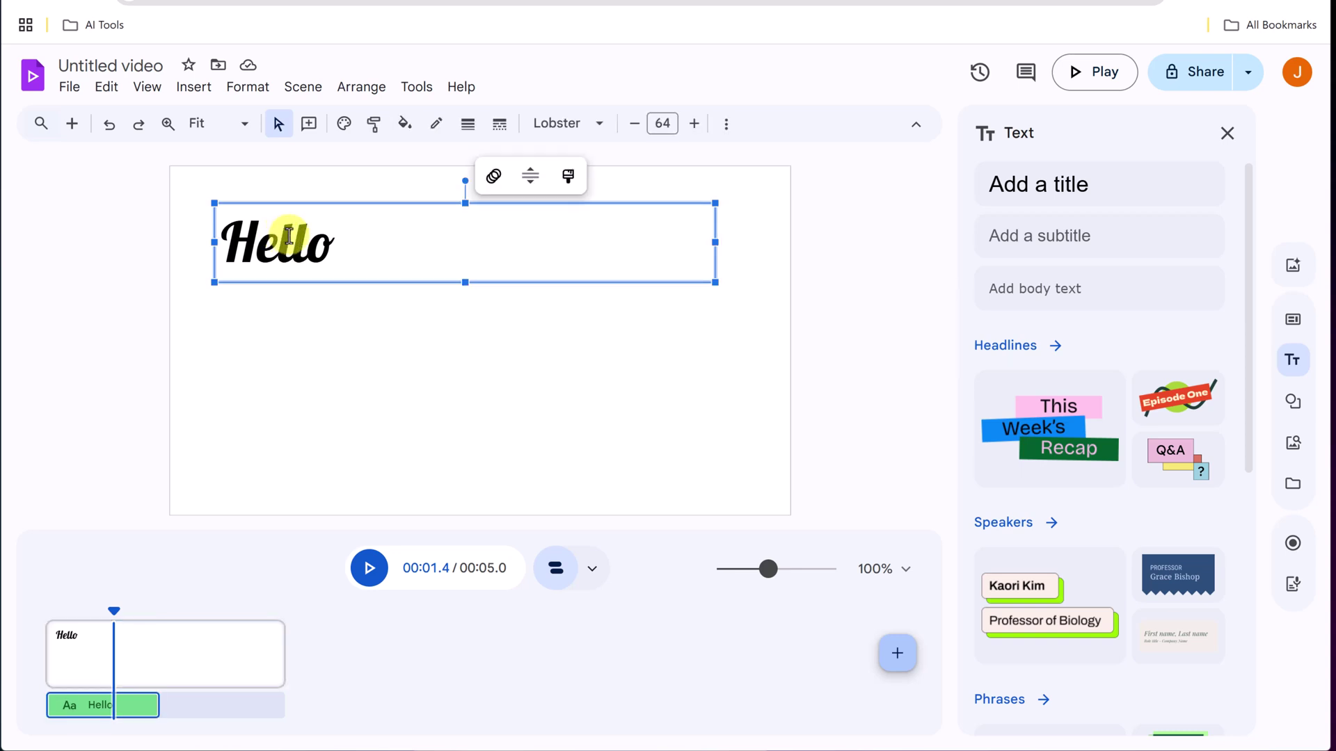
- Give Hello a Toaster entrance animation rising up by character, preview it, and close the panel
left_click(494, 181)
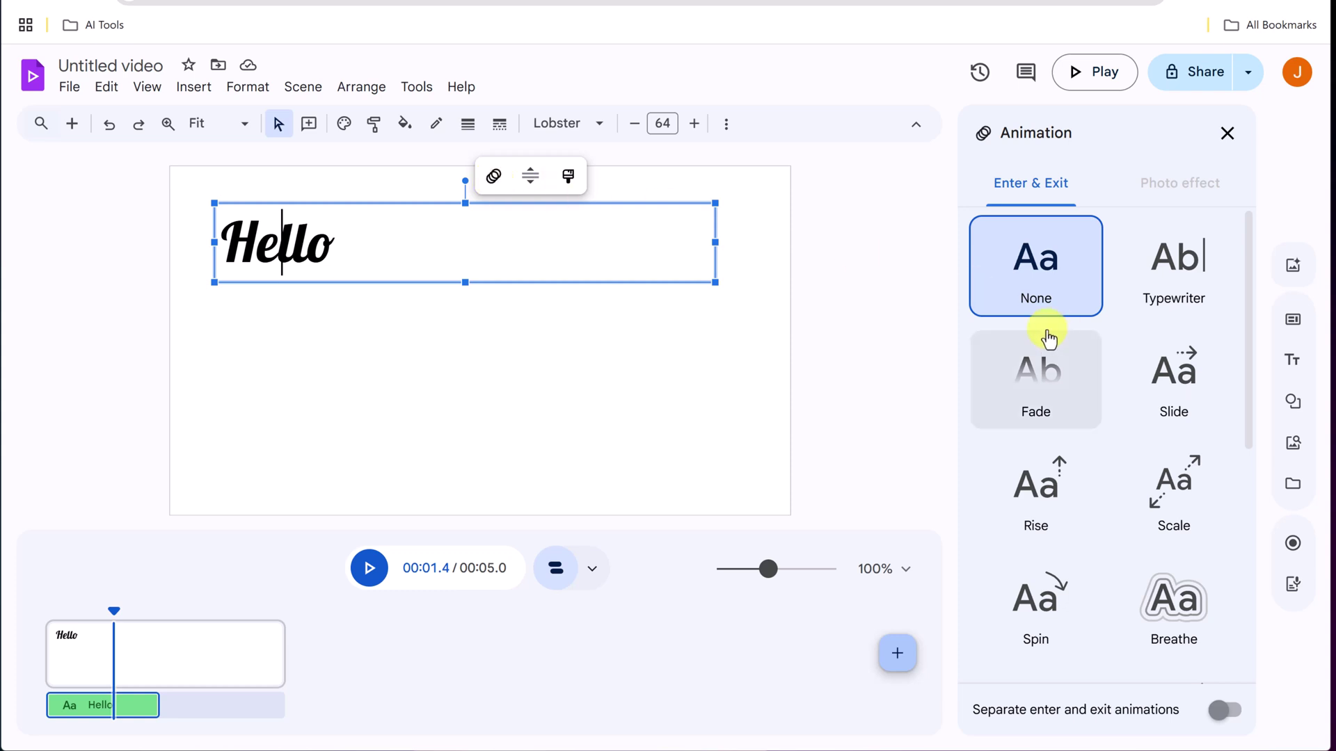
scroll(1177, 463, "down", 2)
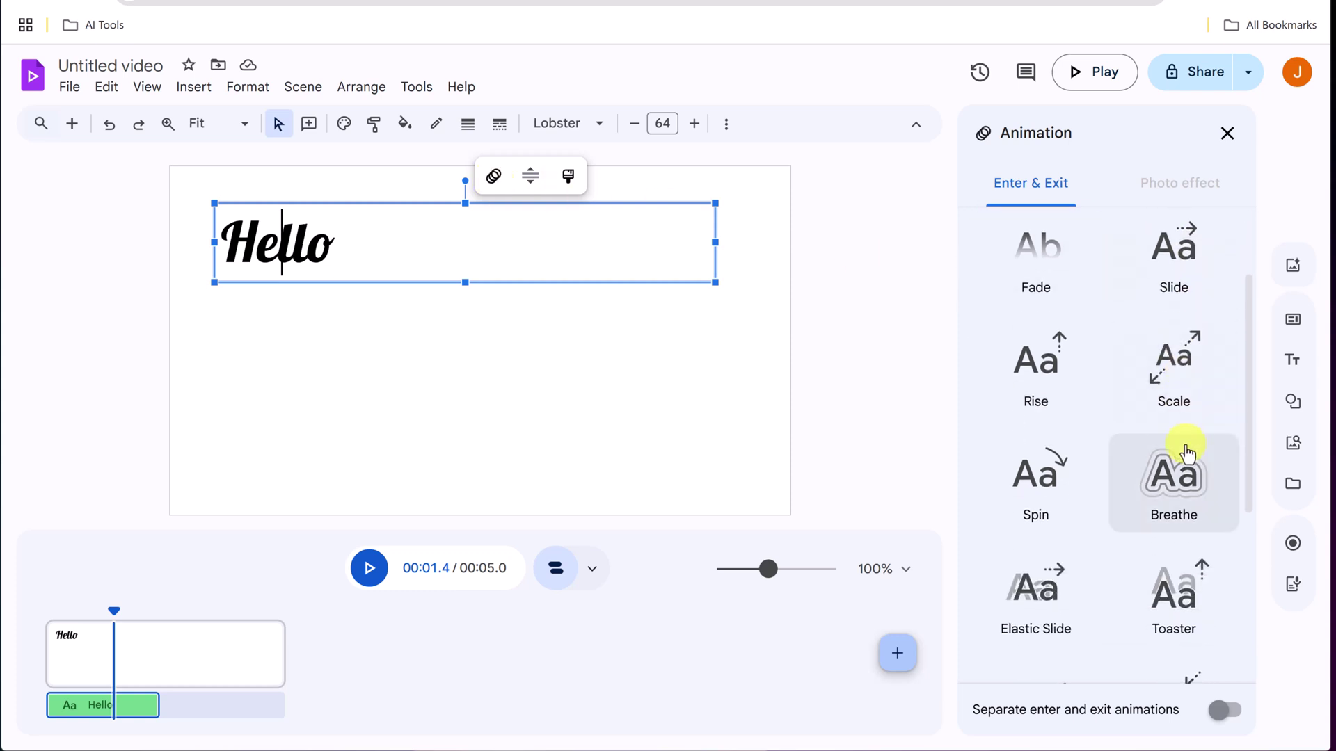
left_click(1180, 478)
left_click(1171, 587)
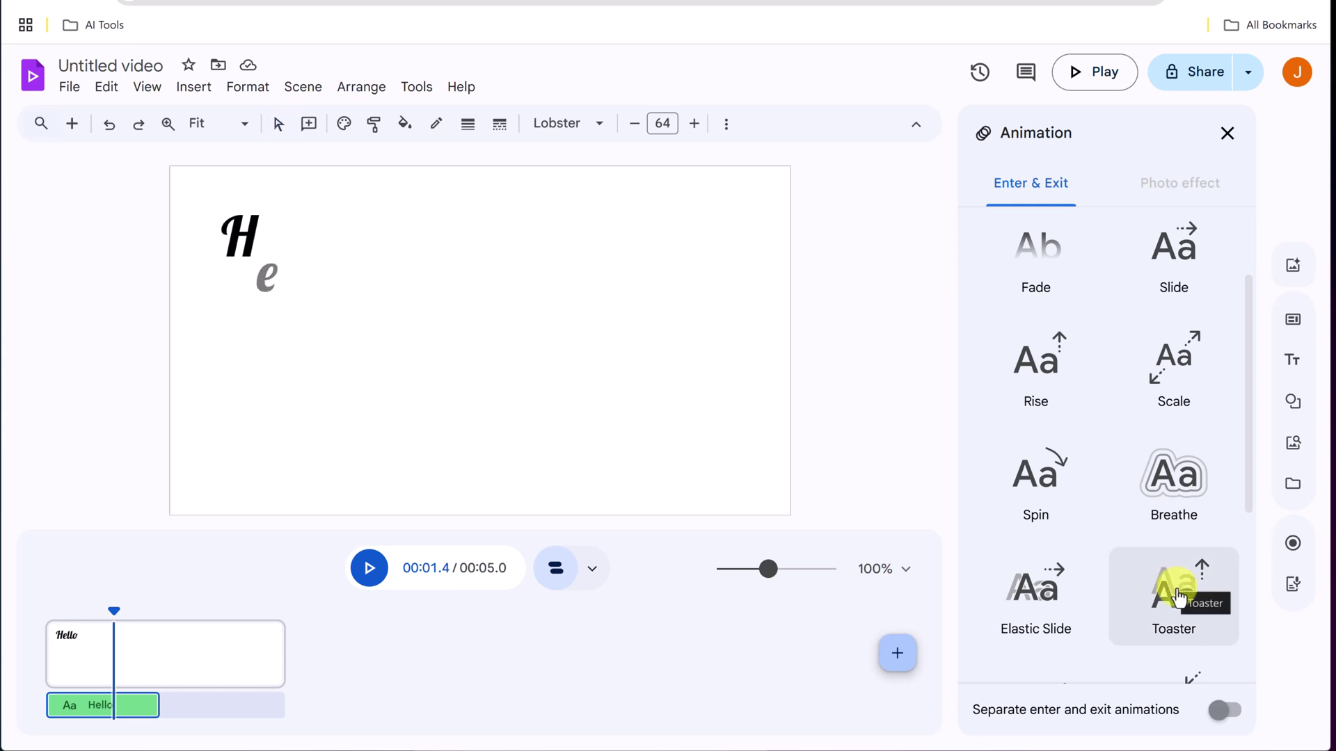
left_click(1172, 587)
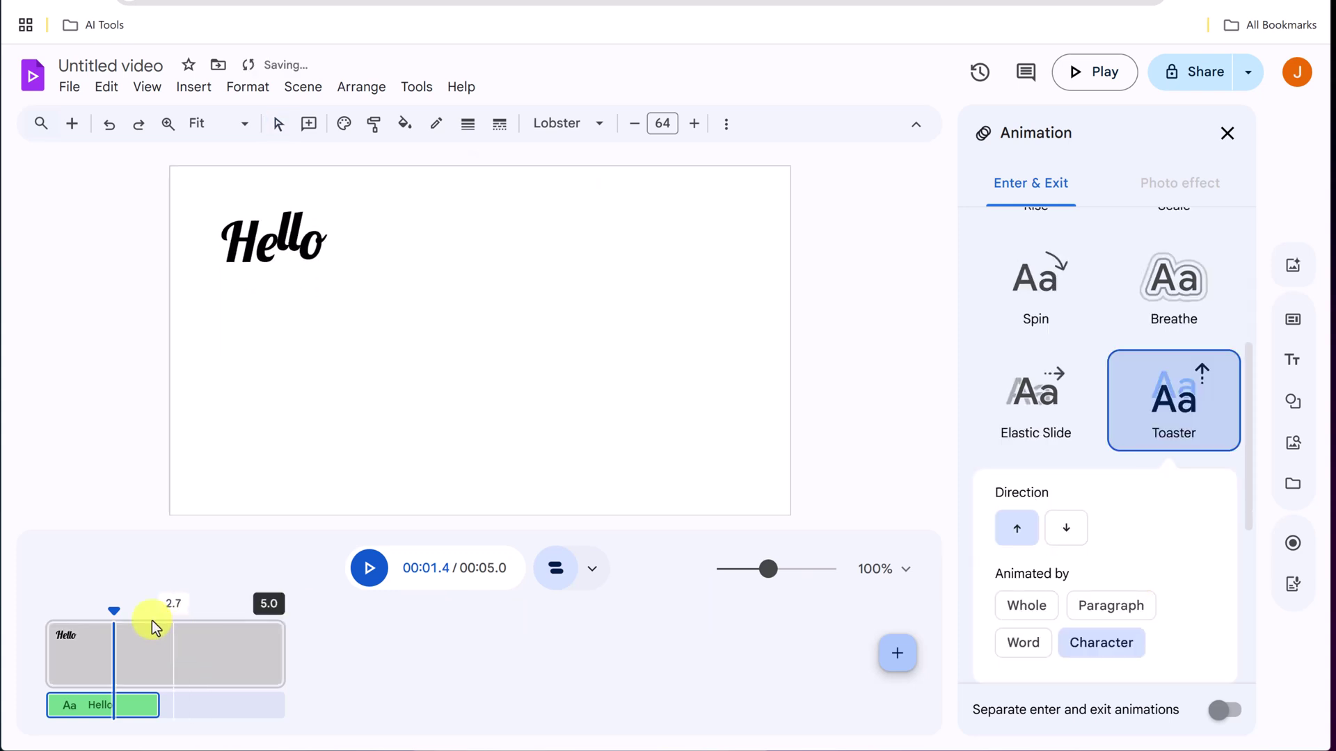
left_click_drag(112, 611, 50, 611)
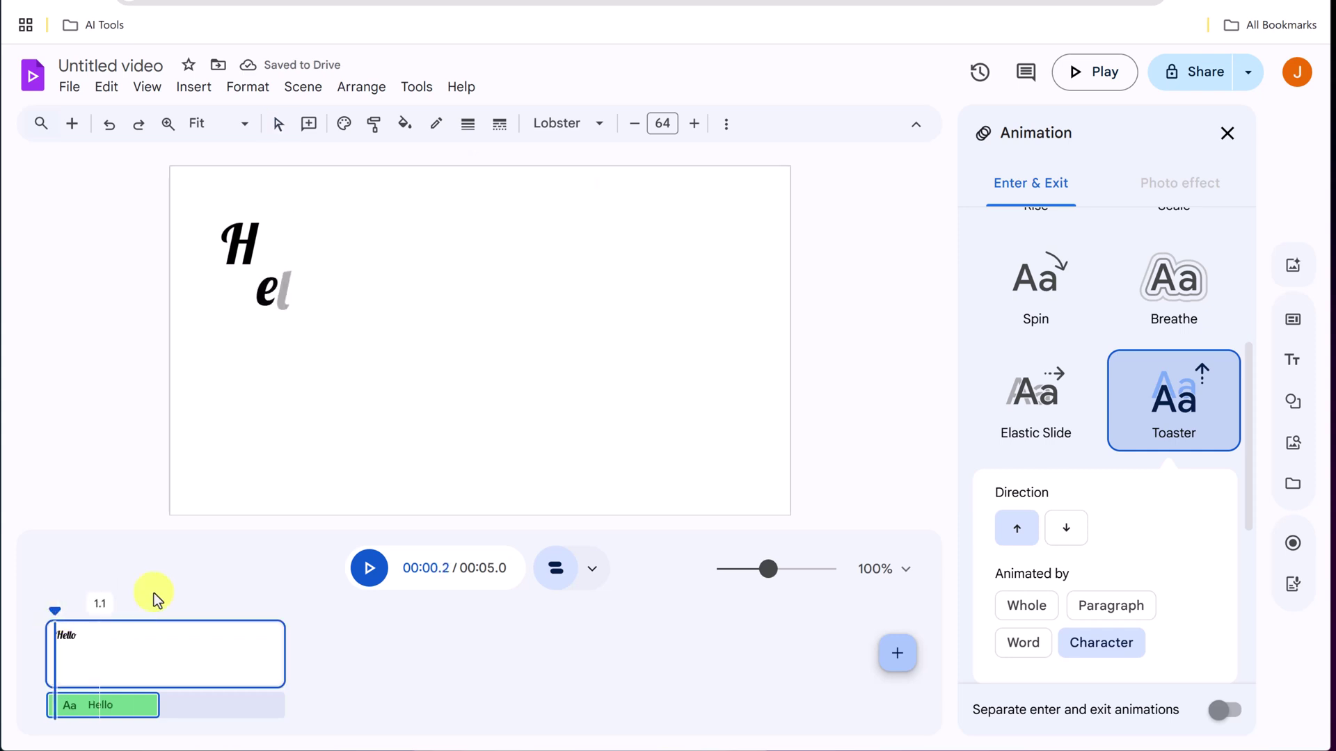
left_click(368, 569)
left_click(369, 571)
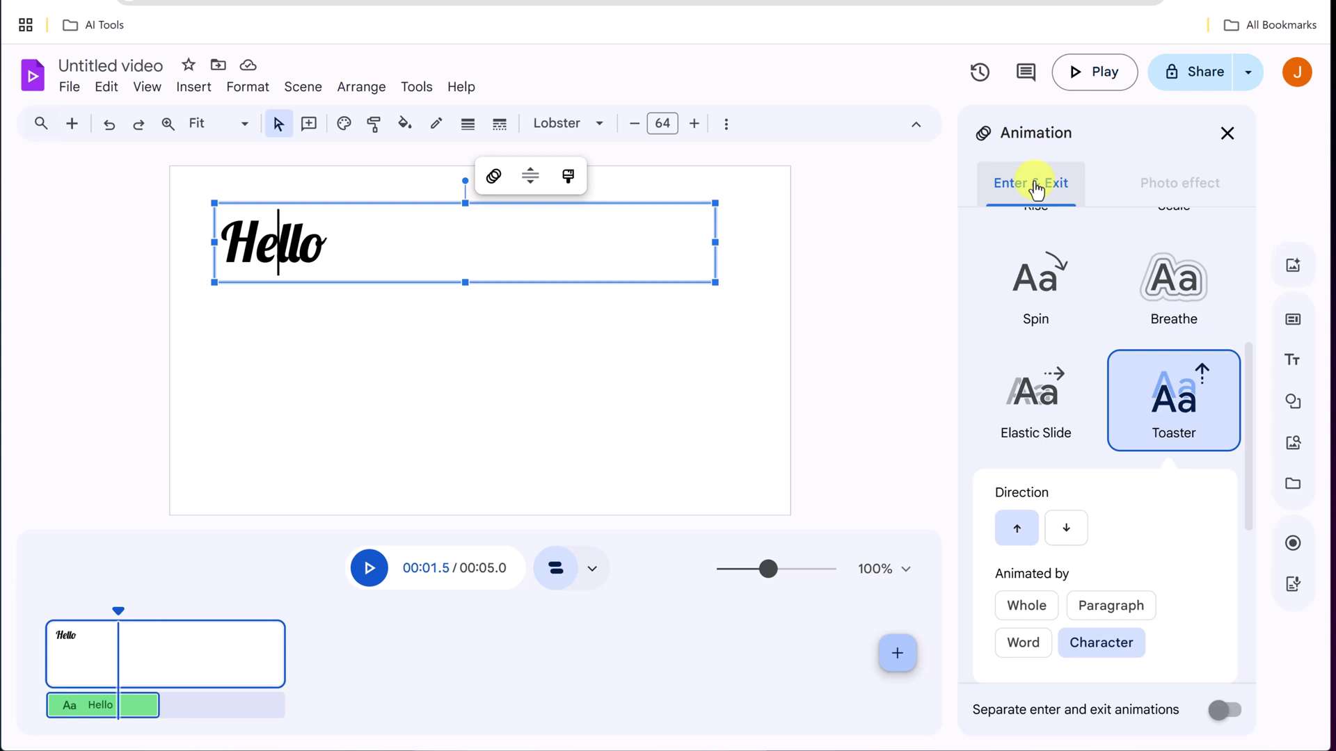
scroll(1087, 312, "up", 5)
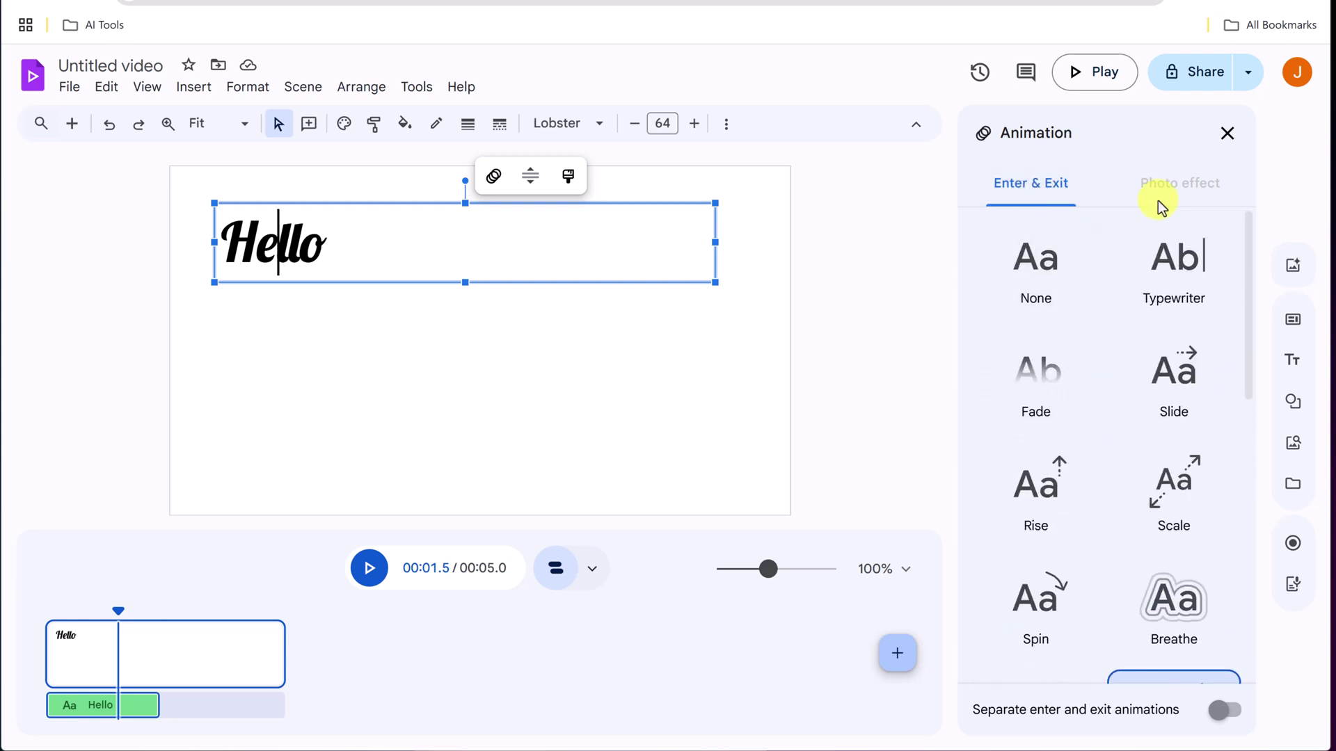
left_click(1228, 134)
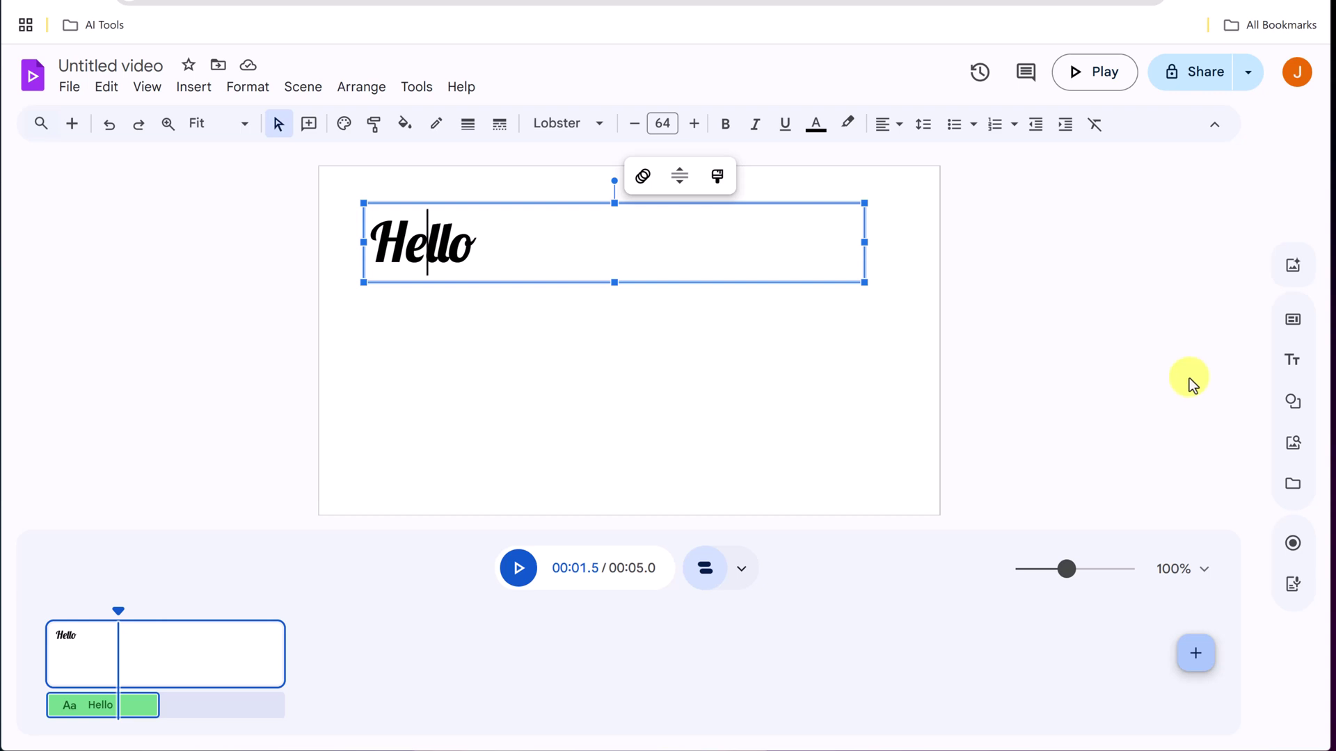
- Search stock media for dogs and add the puppy video to the scene
left_click(1295, 454)
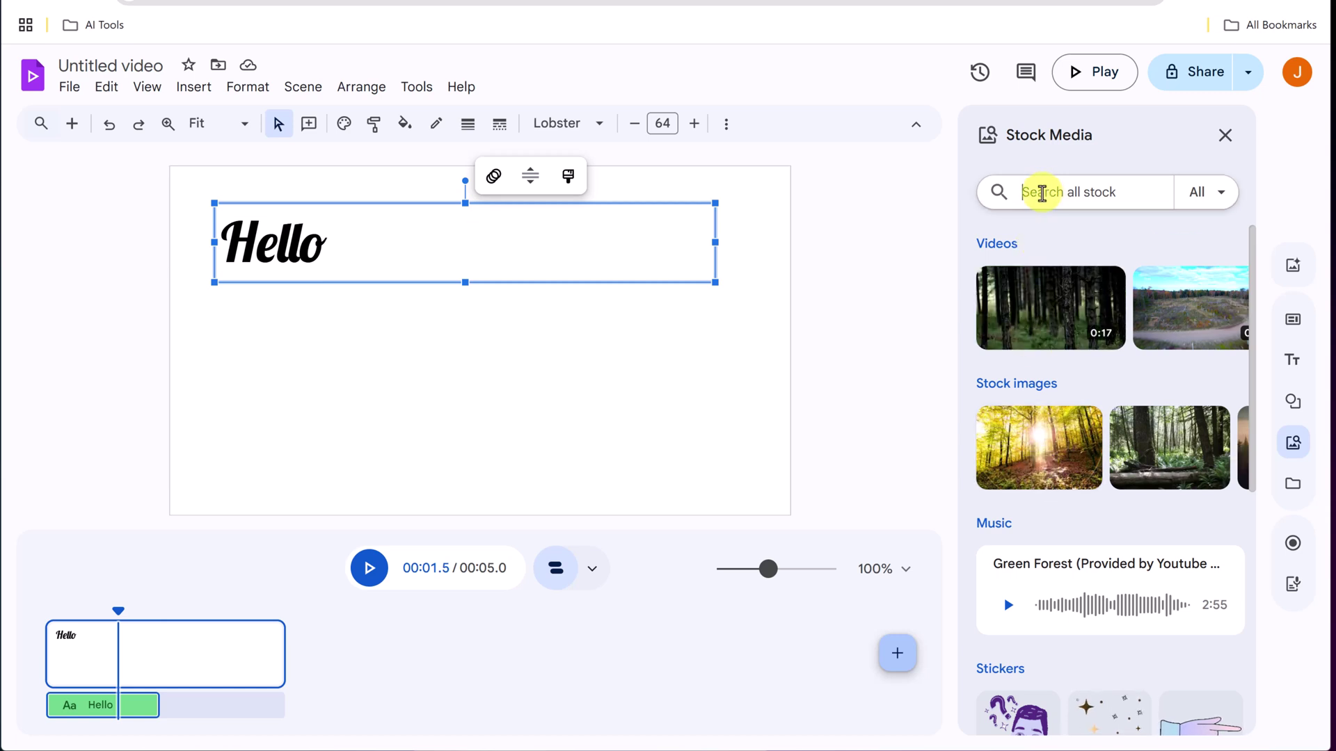
key("Return")
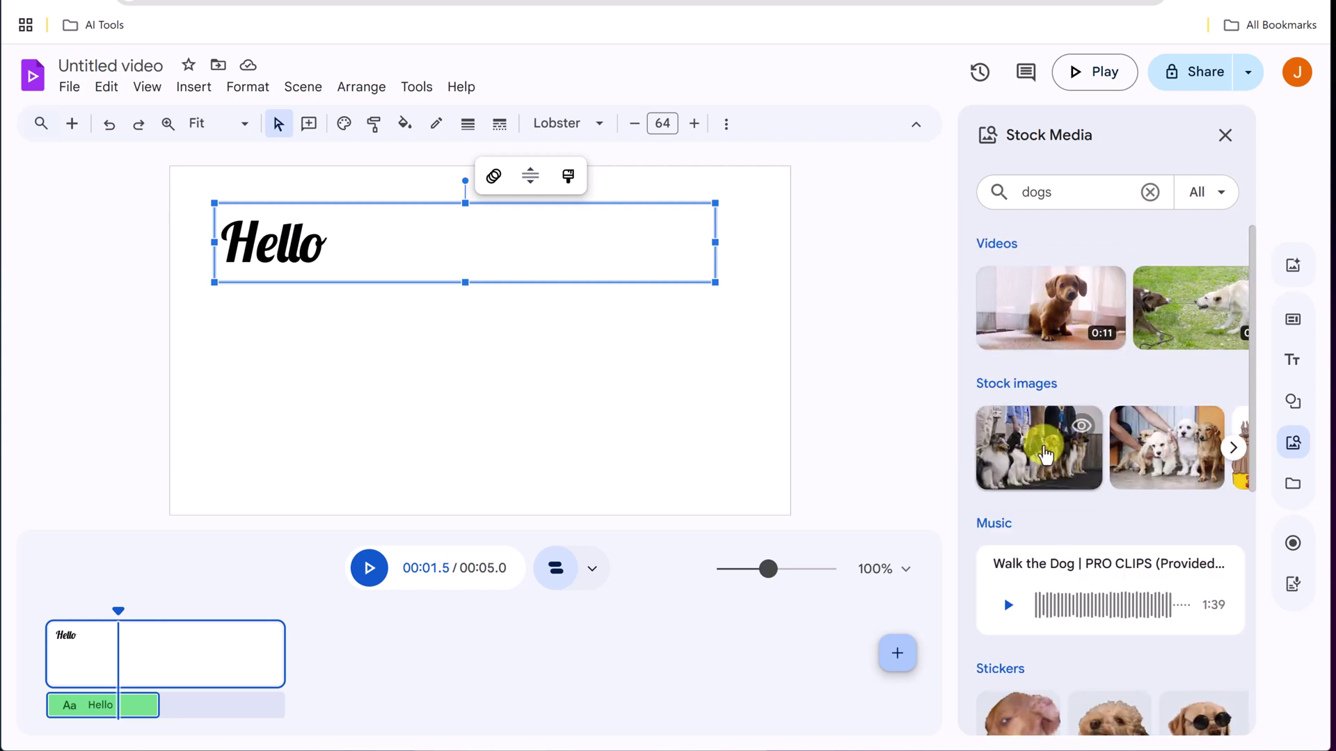
scroll(1028, 447, "down", 2)
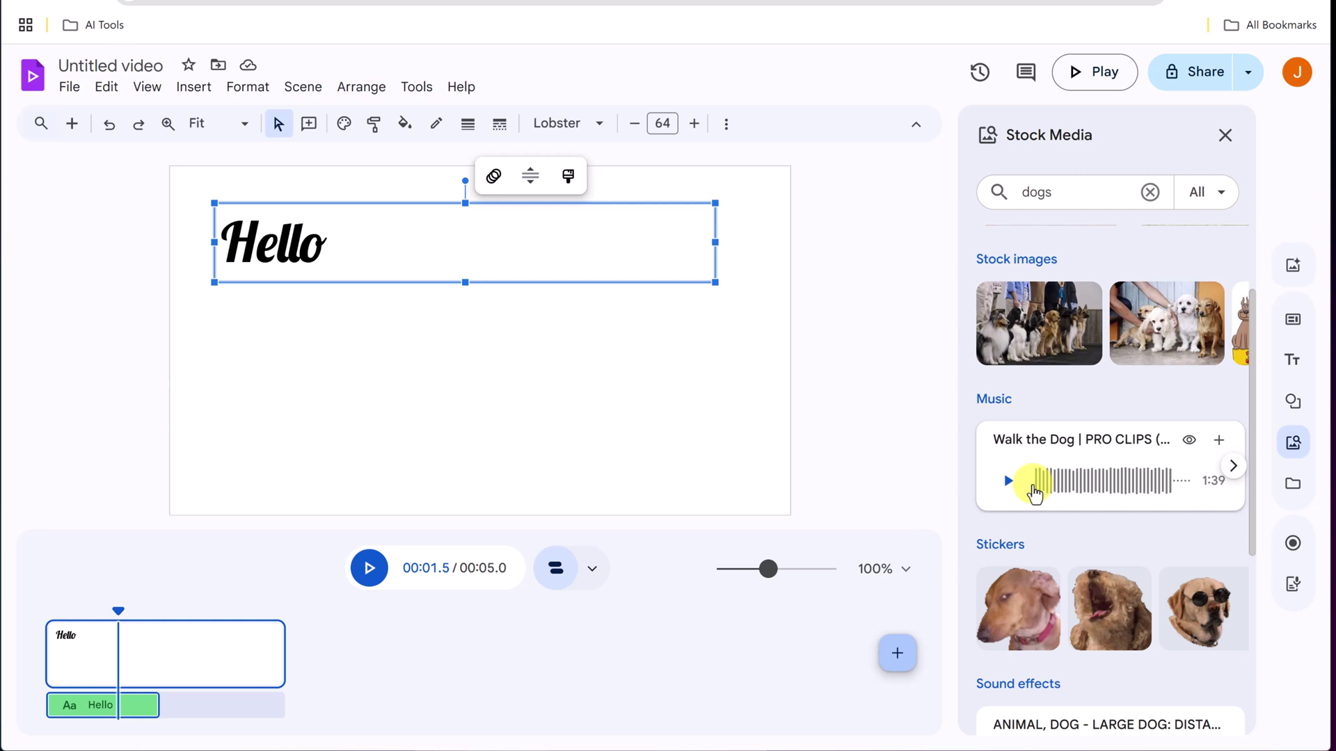
scroll(1035, 490, "up", 2)
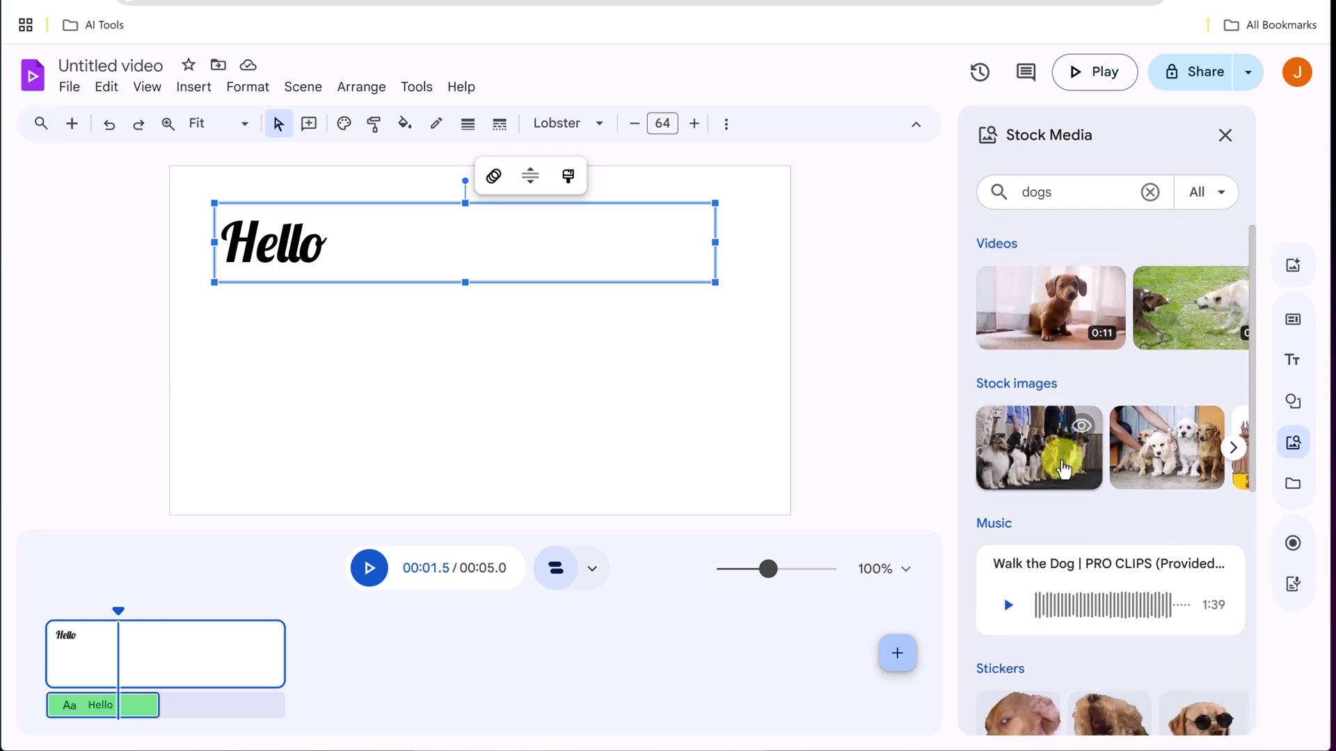
left_click_drag(1058, 285, 424, 405)
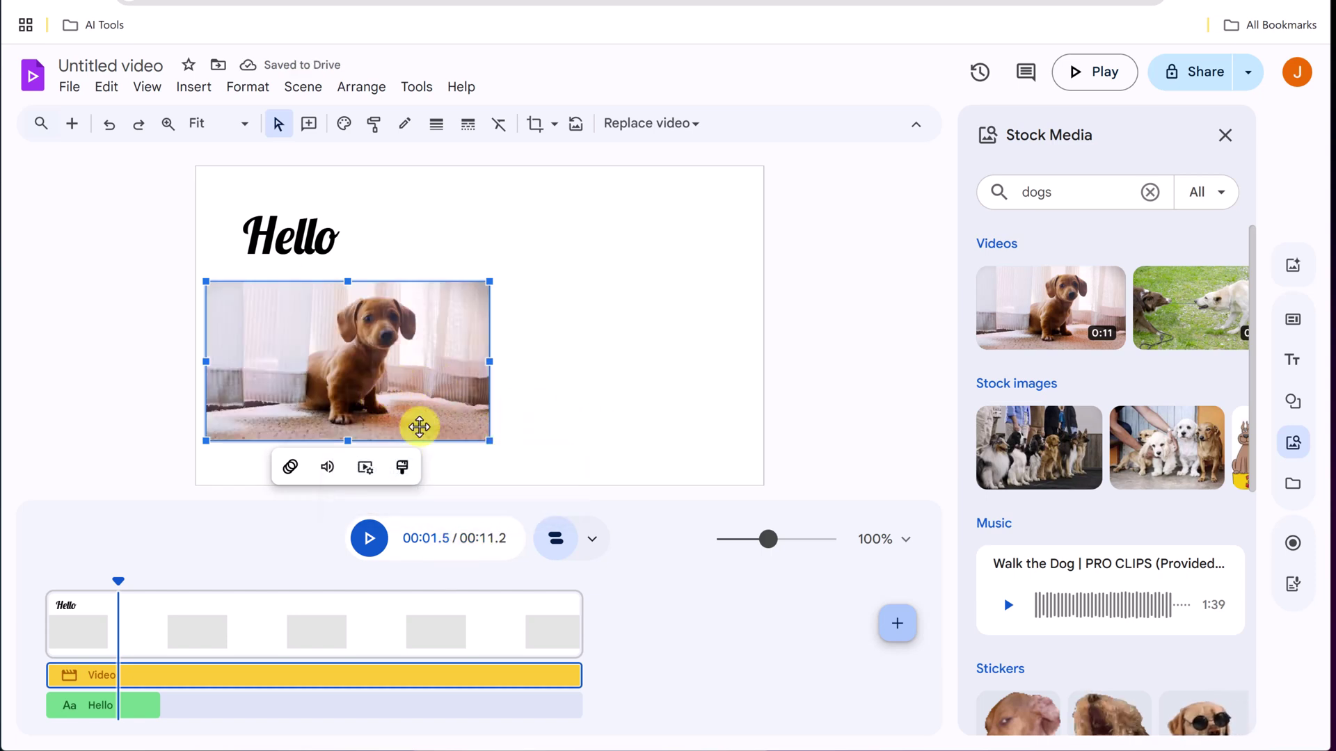
- Trim the puppy clip to about 3.6 seconds and preview from around 2.9 seconds
mouse_move(1106, 346)
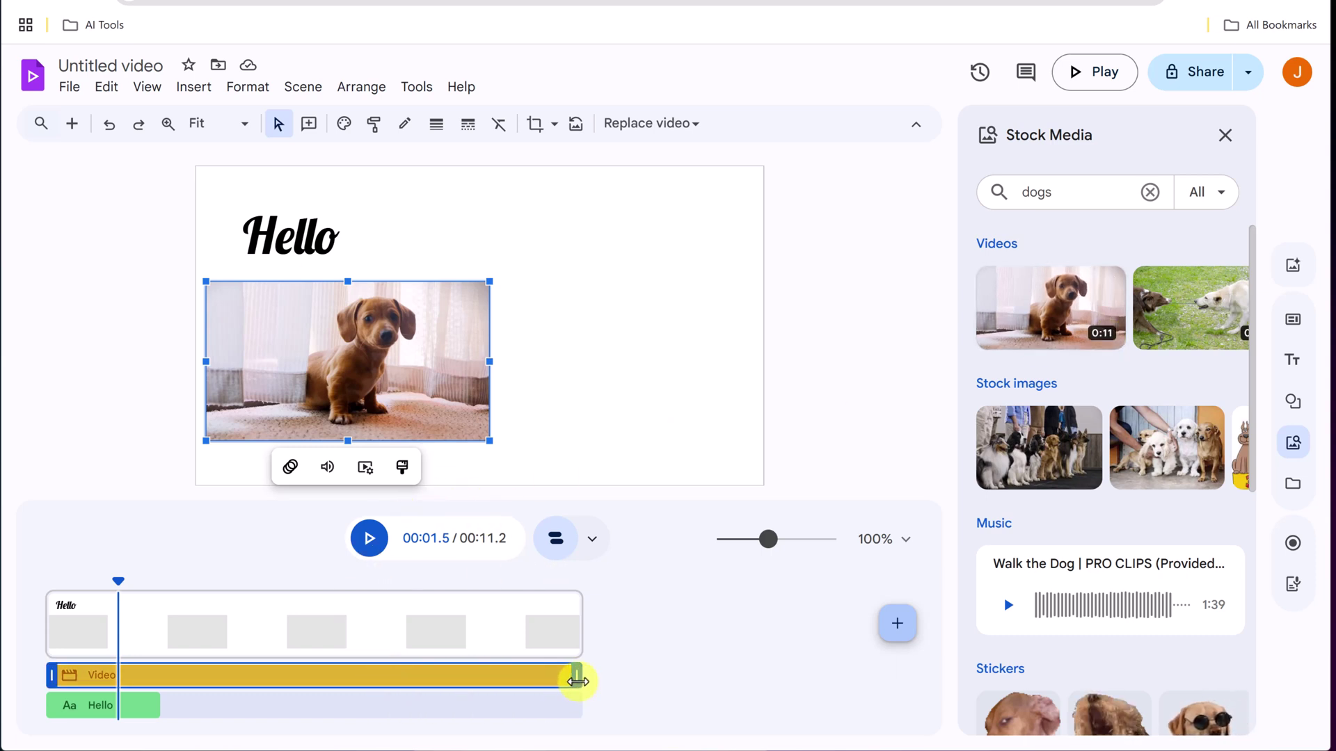
mouse_move(578, 681)
left_mouse_down()
mouse_move(212, 681)
mouse_move(249, 678)
left_mouse_up()
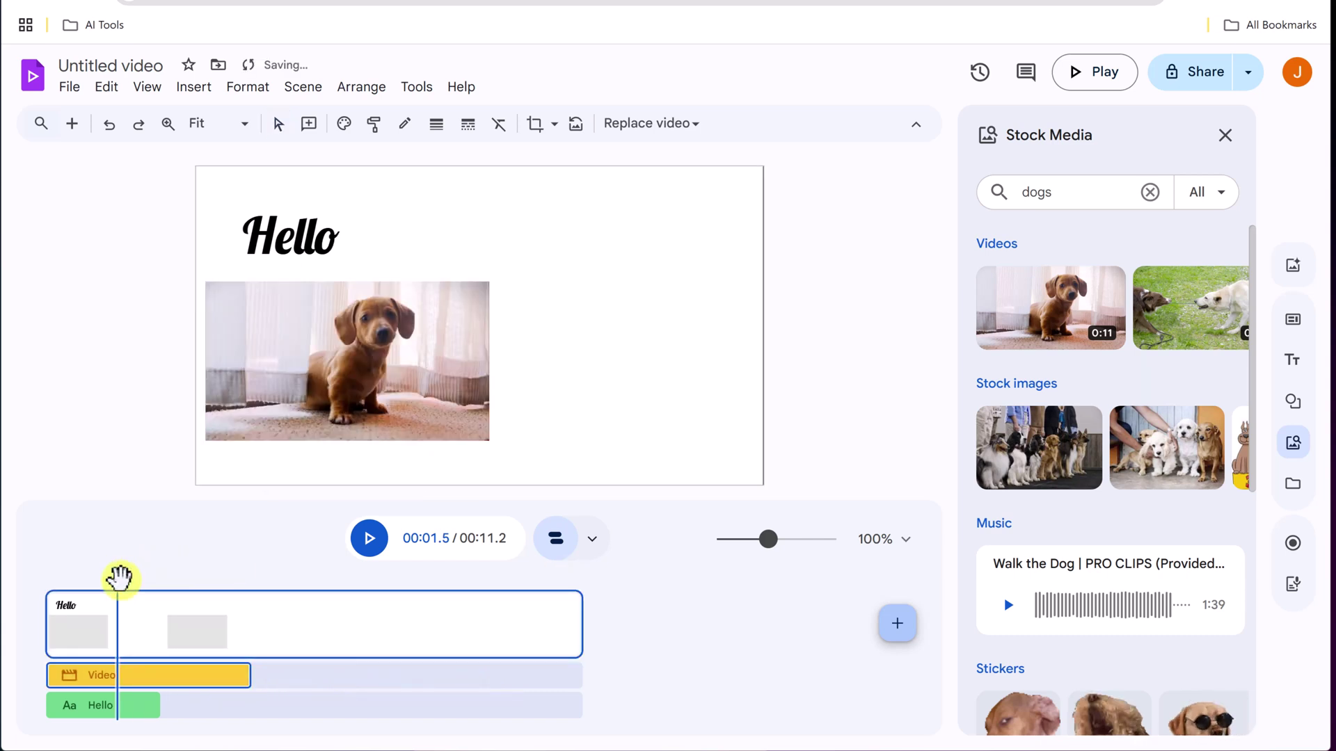
left_click_drag(119, 577, 184, 577)
left_click(366, 546)
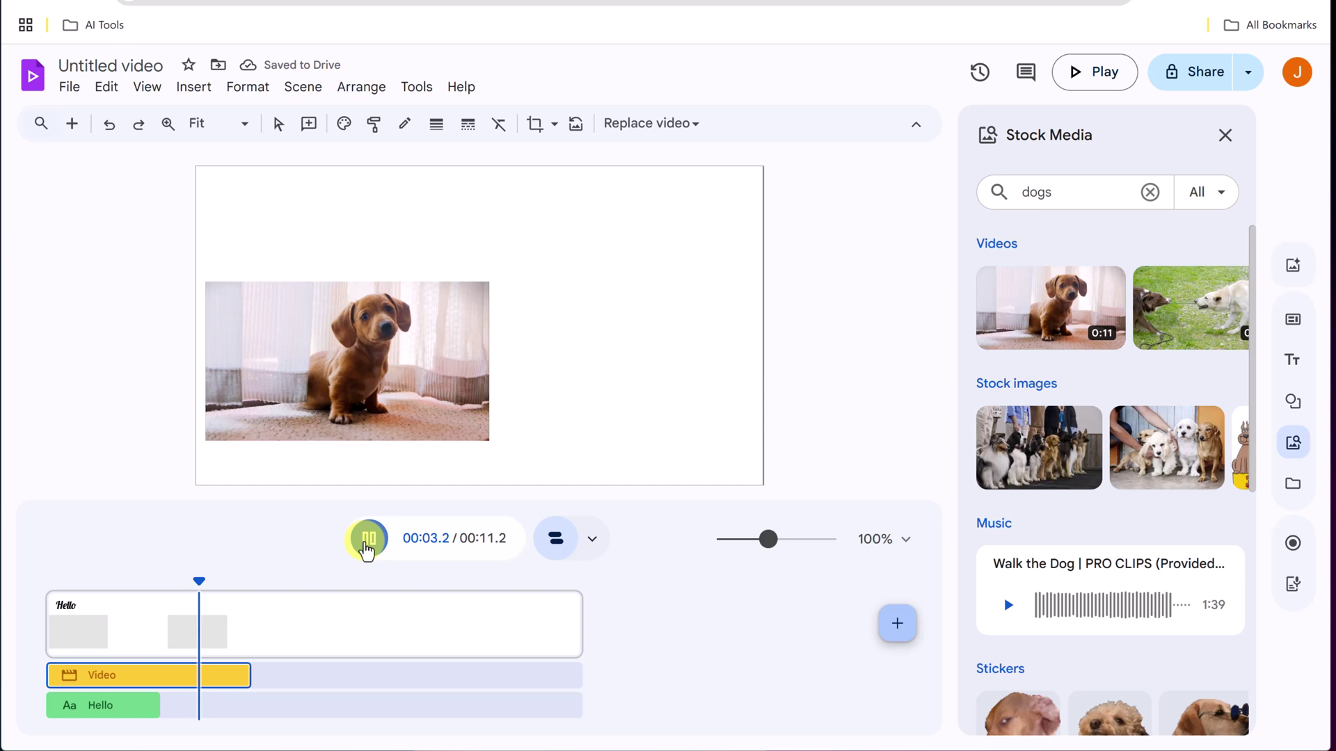
left_click(367, 544)
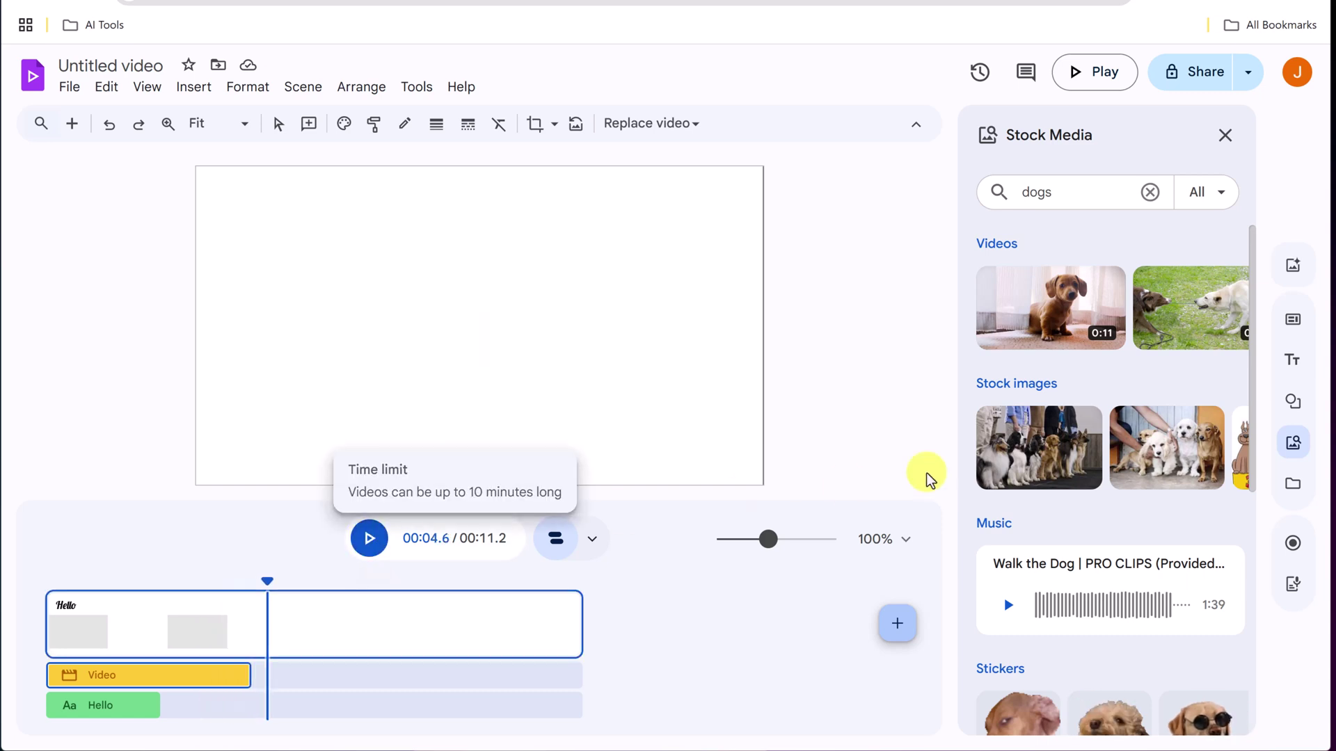
- Add the dog-group stock photo, delay it until the puppy video ends, and preview the sequence
left_click_drag(1166, 447, 502, 398)
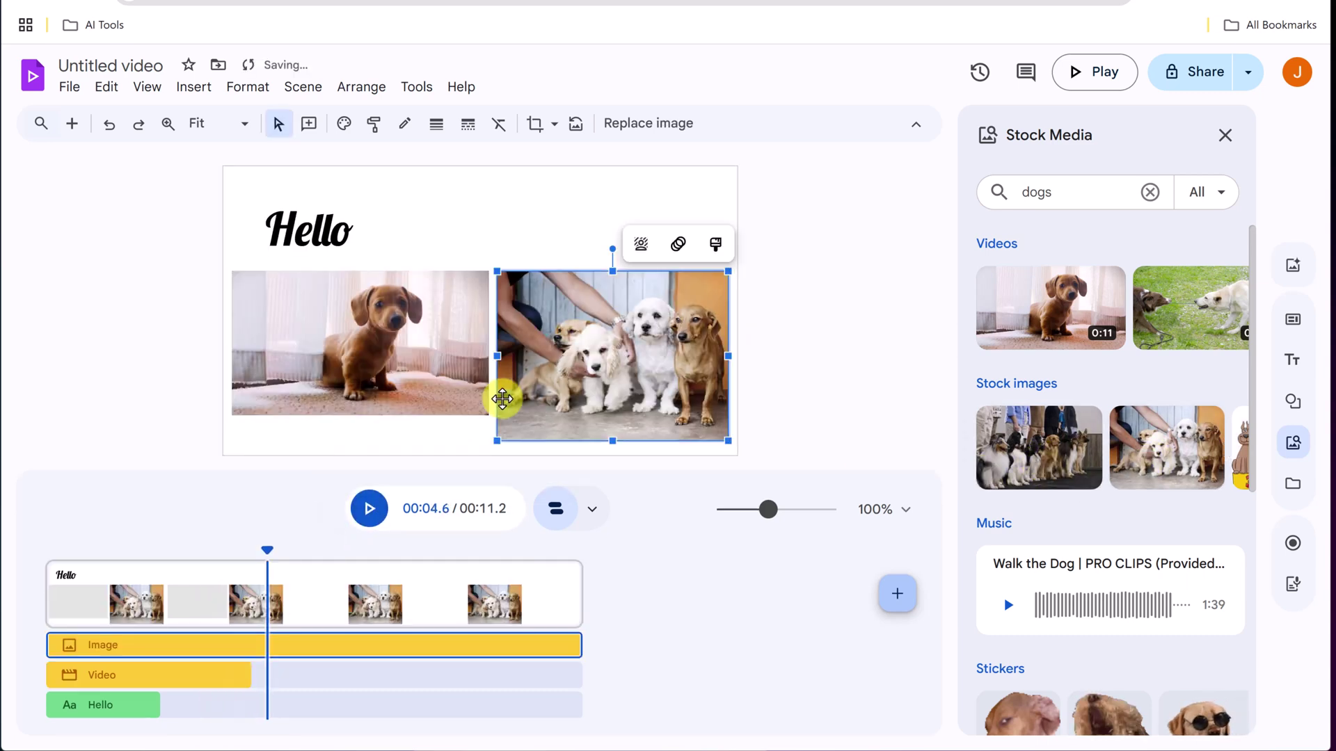
left_click_drag(47, 645, 252, 653)
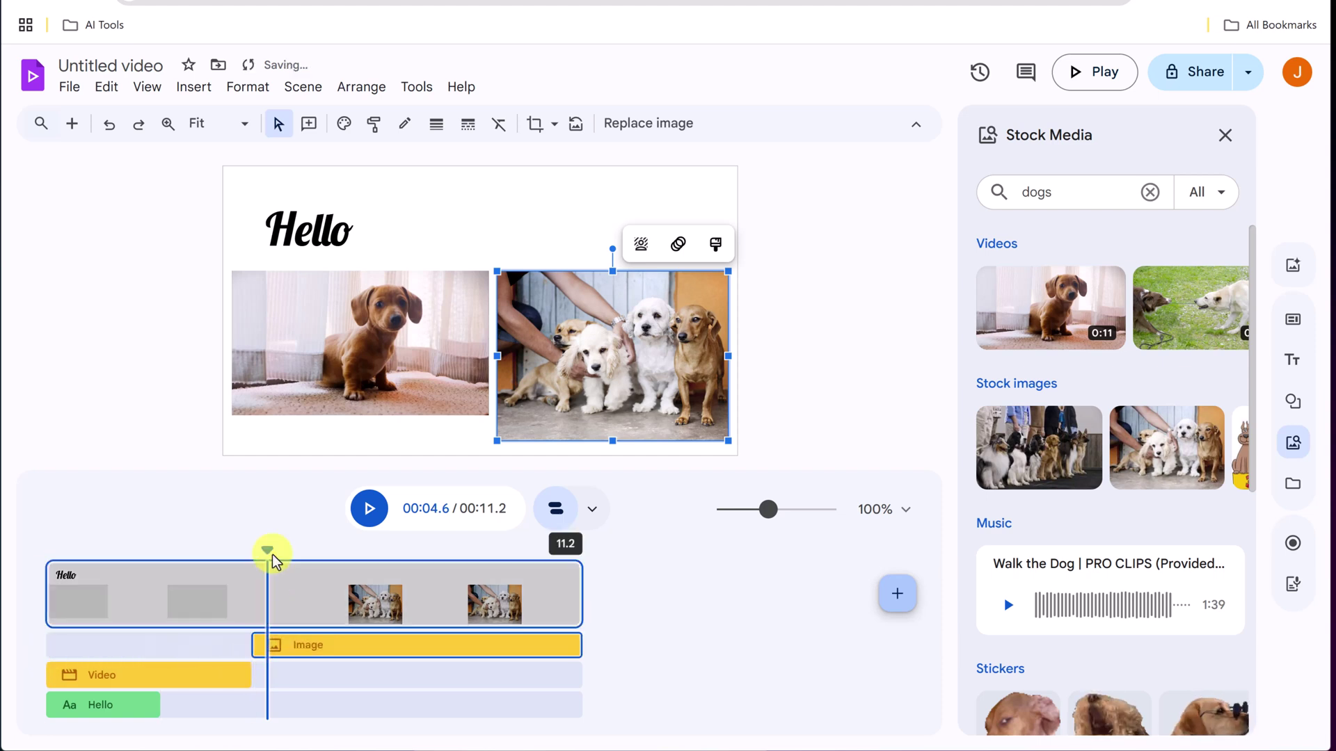
left_click_drag(267, 549, 239, 549)
left_click(369, 511)
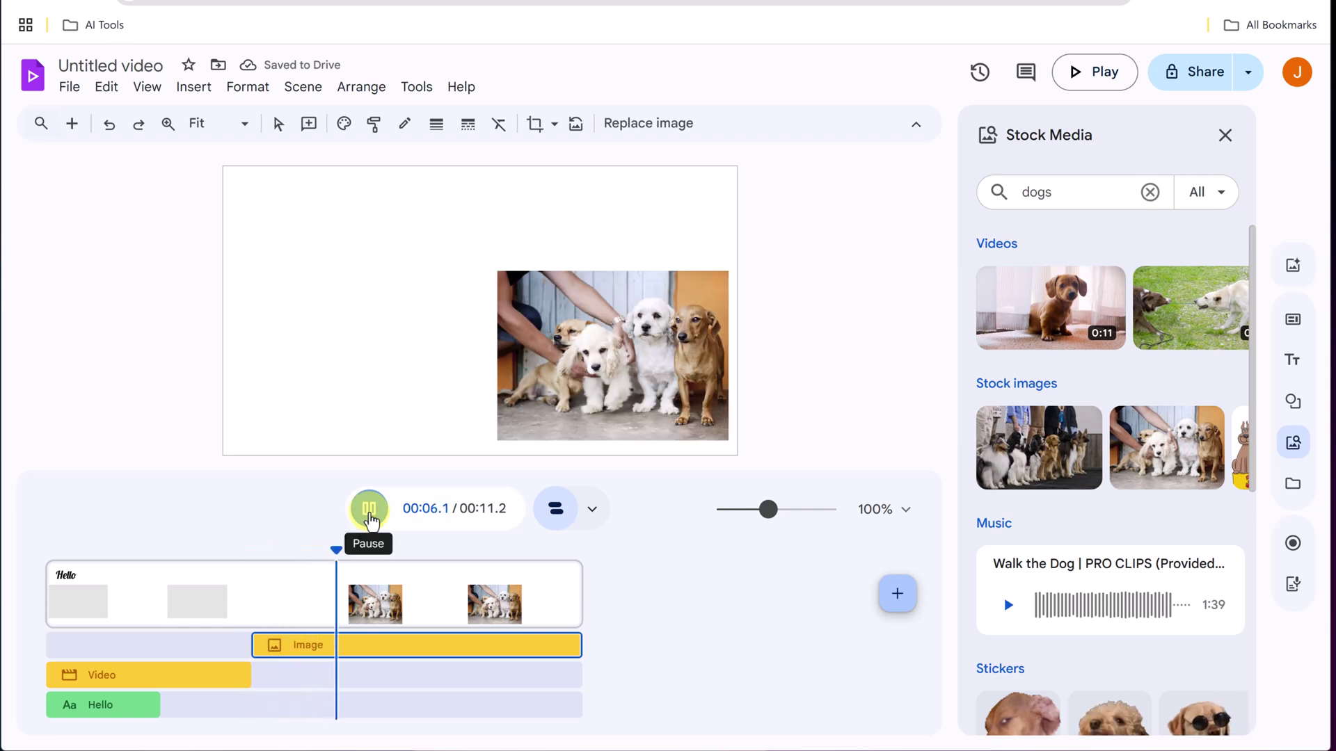
left_click(369, 511)
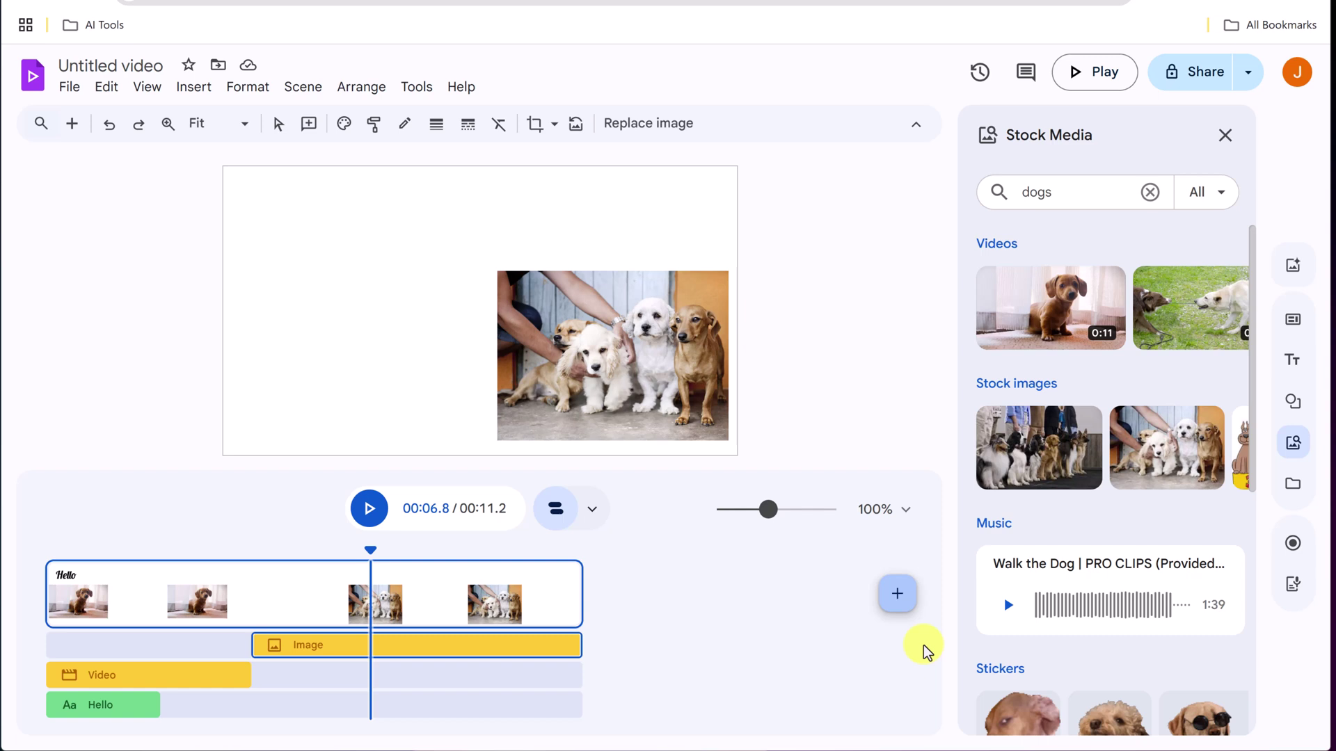
- Add the Walk the Dog stock music, align it to the scene start, and play it back
left_click_drag(1031, 628, 99, 712)
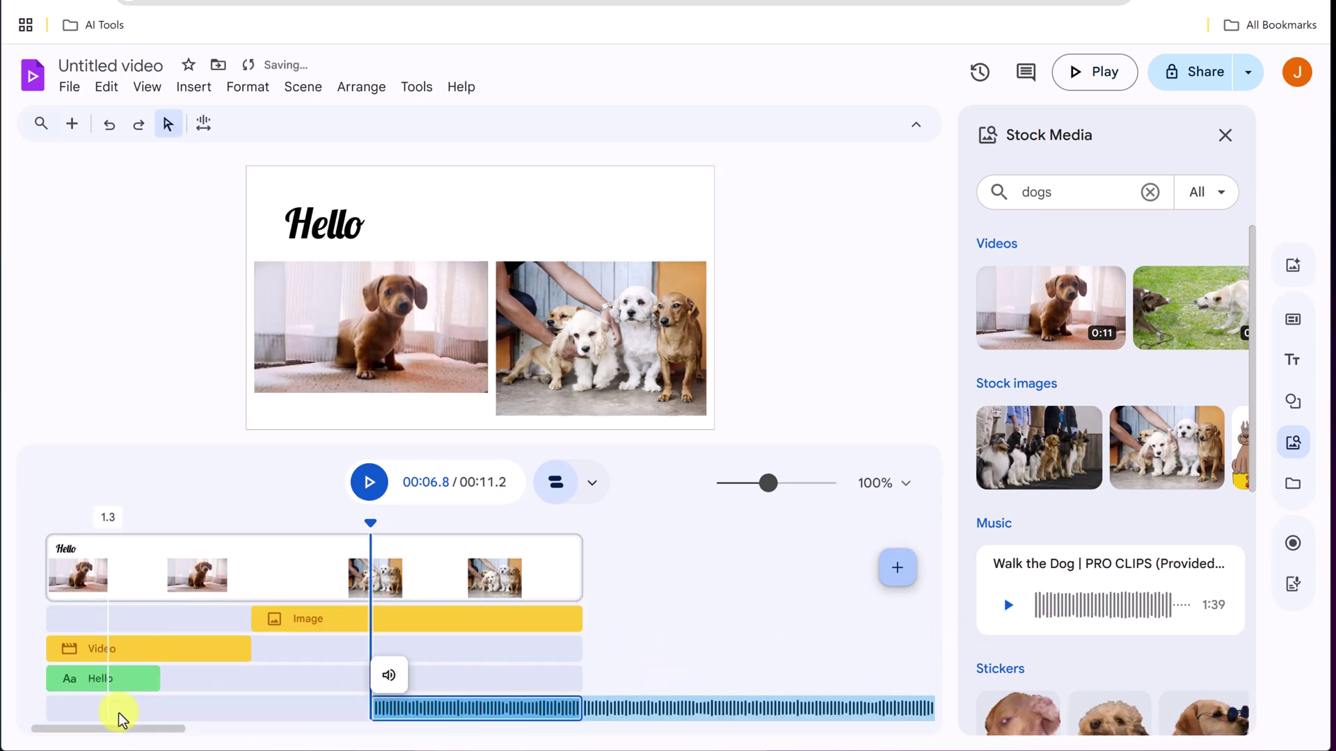
left_click_drag(628, 713, 301, 724)
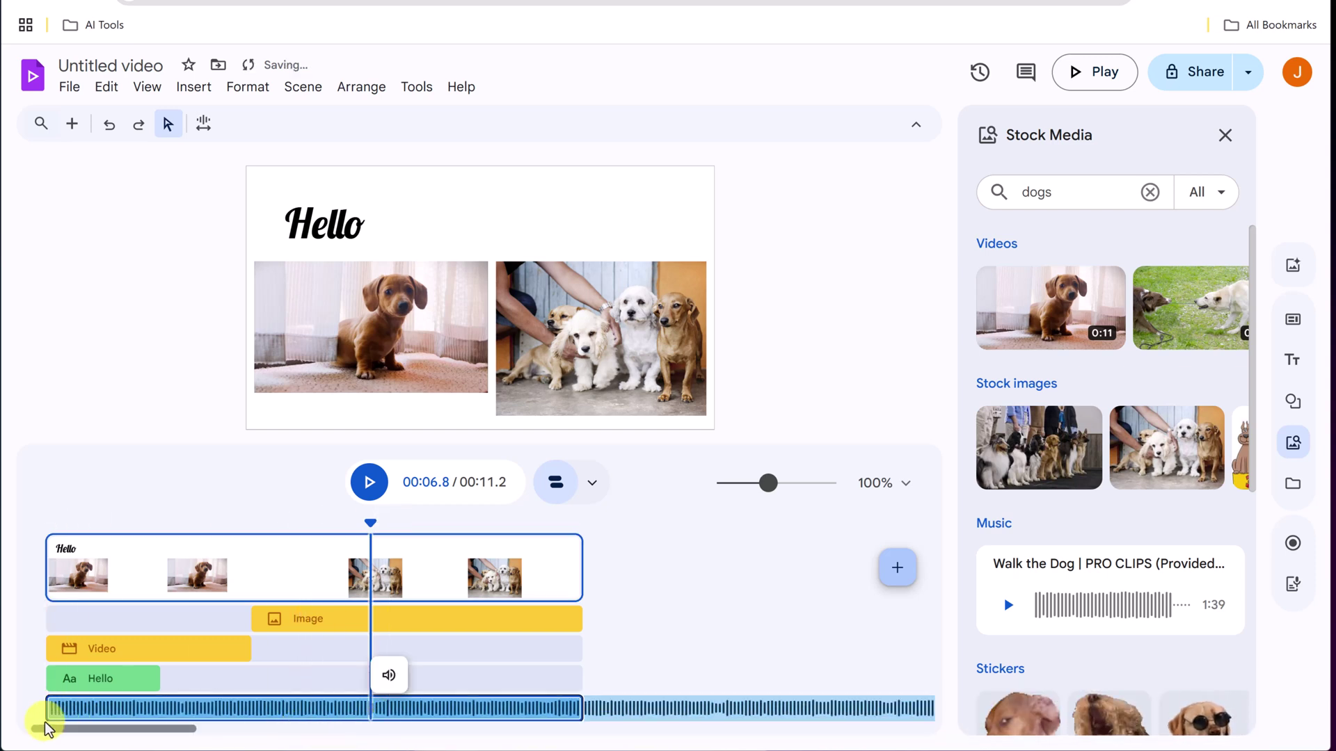
left_click_drag(47, 709, 12, 709)
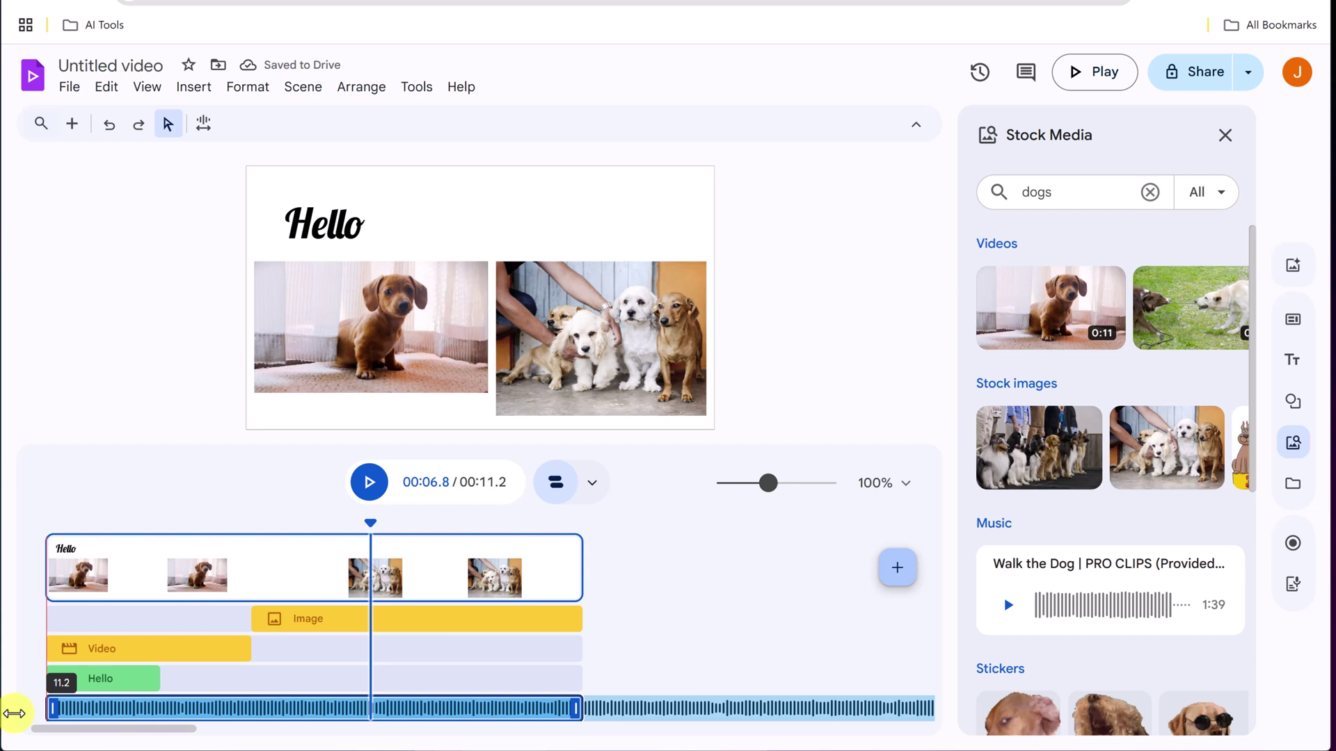
left_click(369, 483)
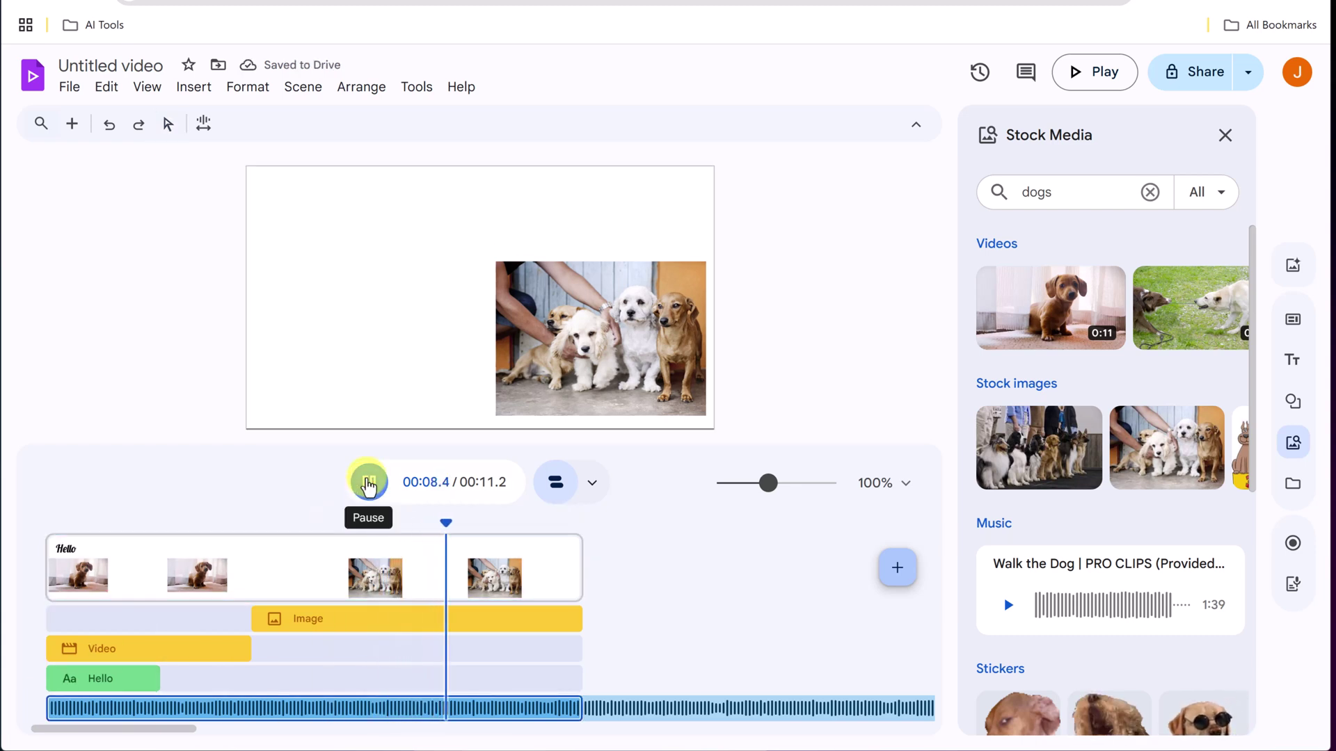
left_click(368, 482)
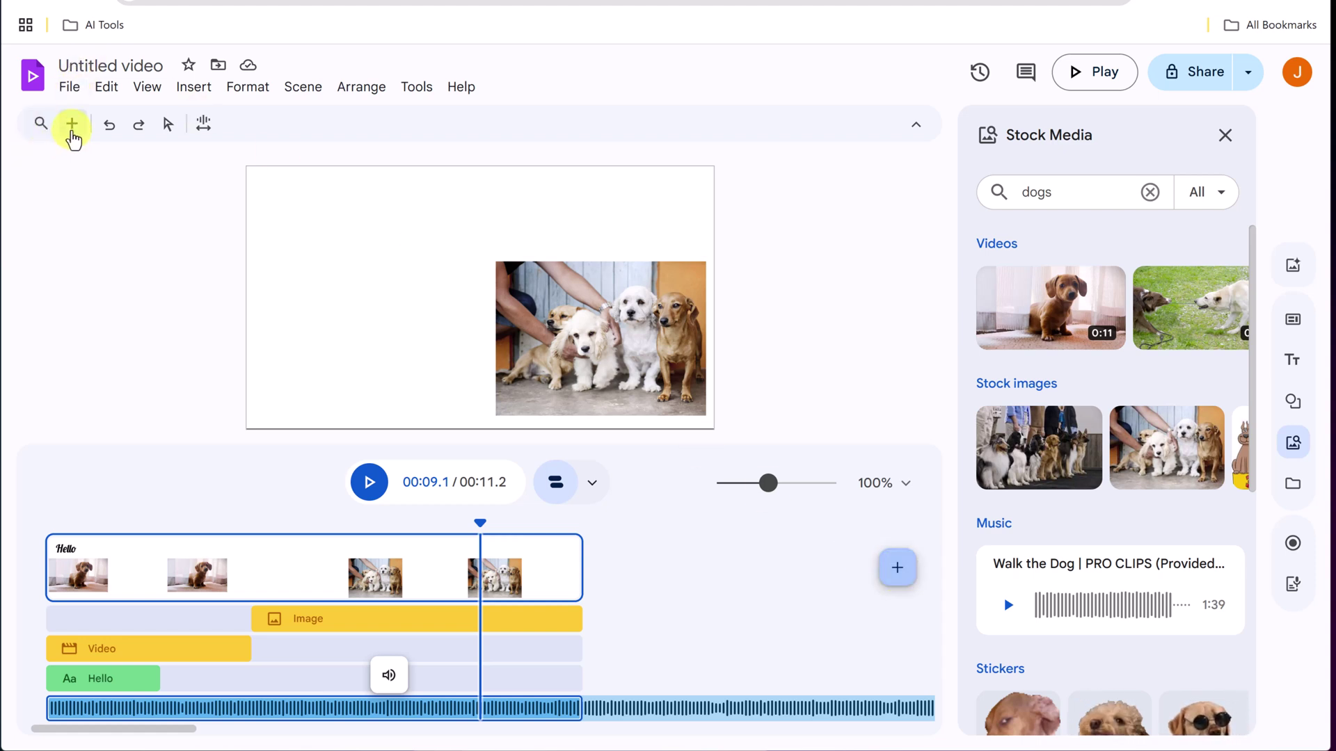
- Add an empty second scene after the first and move the playhead into it
left_click(72, 134)
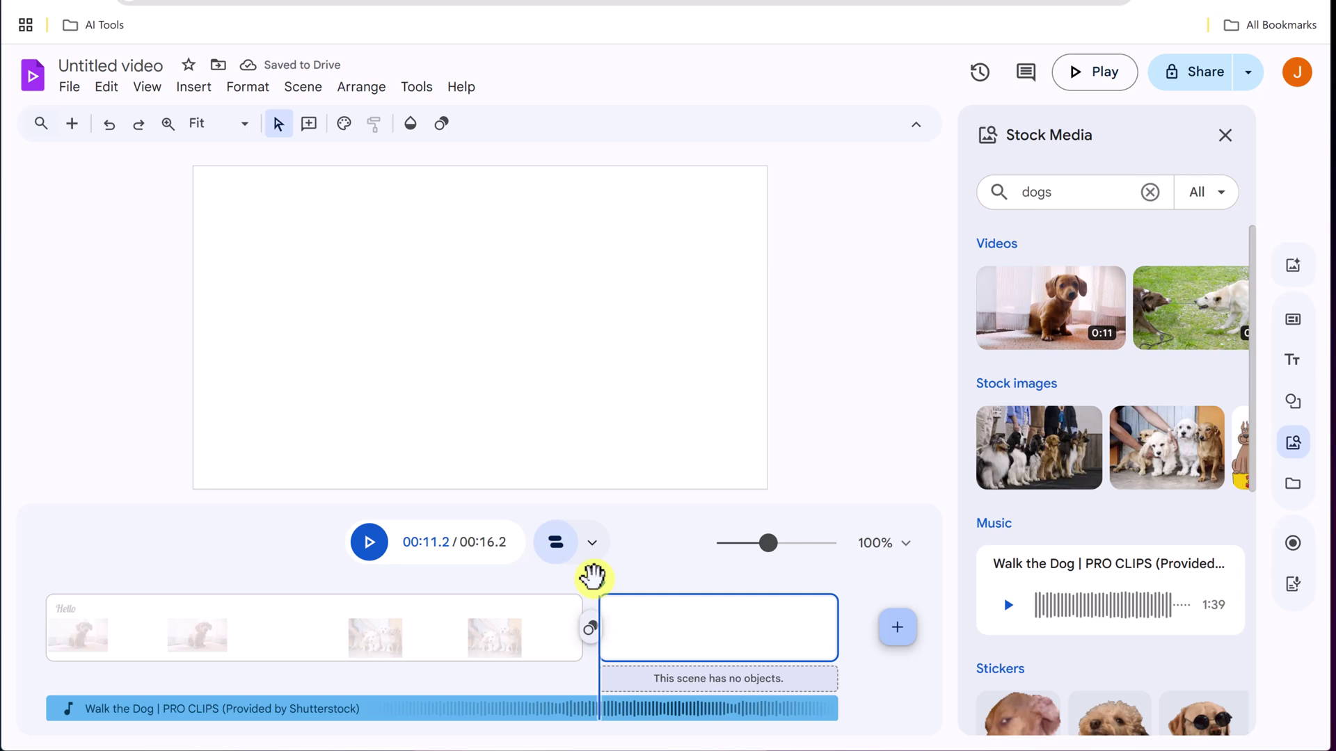
left_click_drag(595, 578, 618, 577)
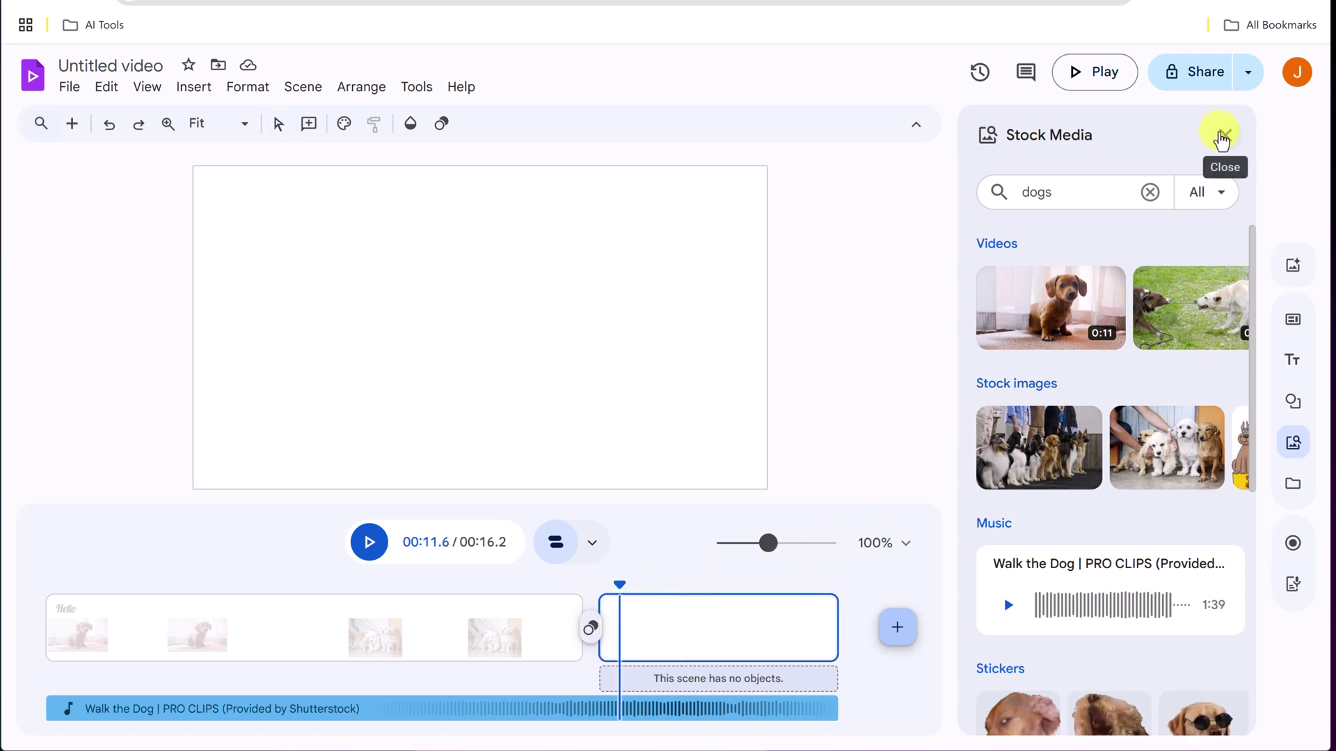
- Close the stock media panel and look through the scene style options
left_click(1223, 135)
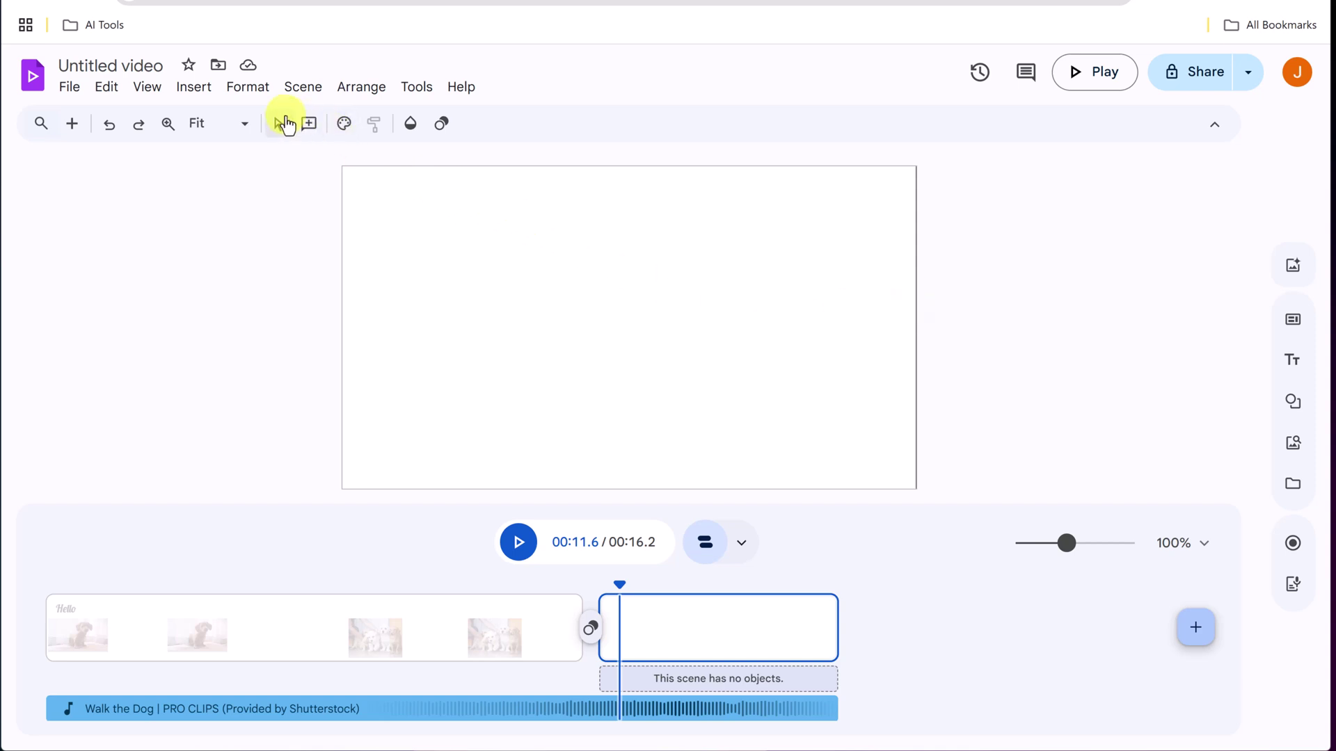
left_click(297, 91)
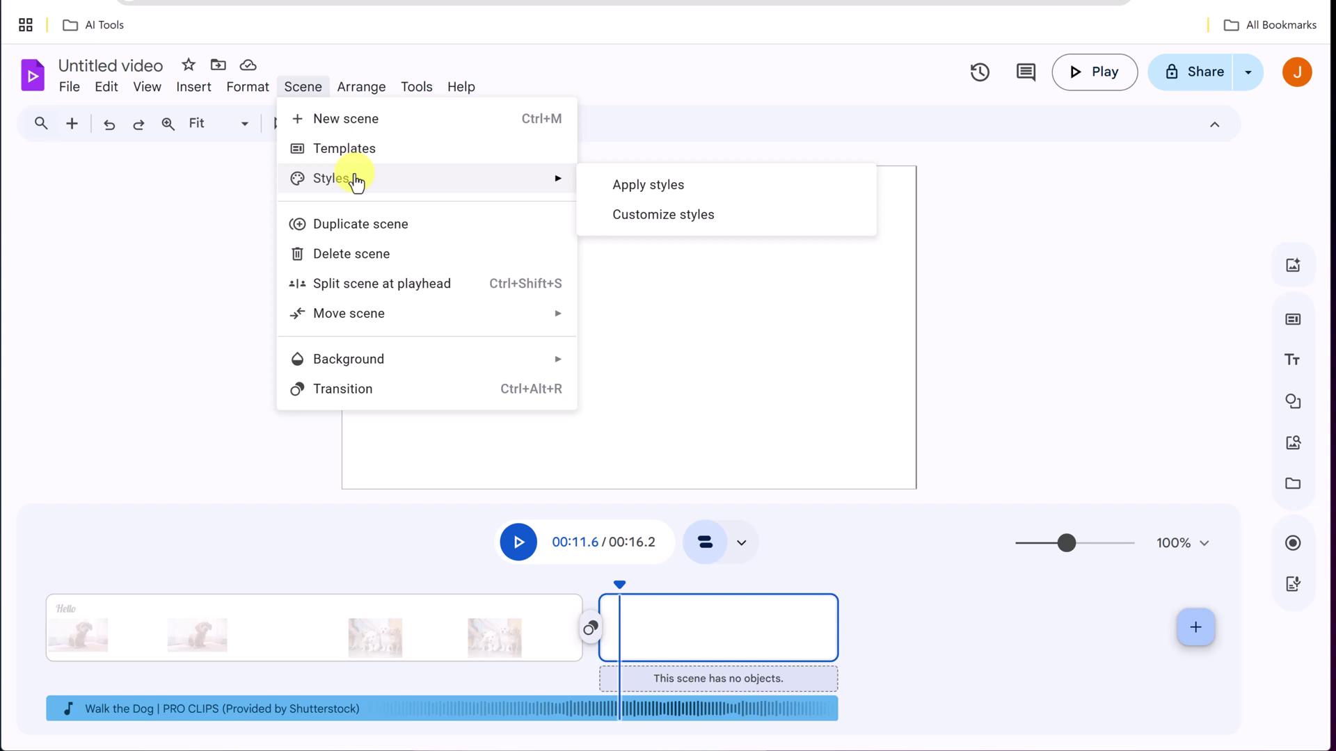
mouse_move(366, 181)
left_click(657, 185)
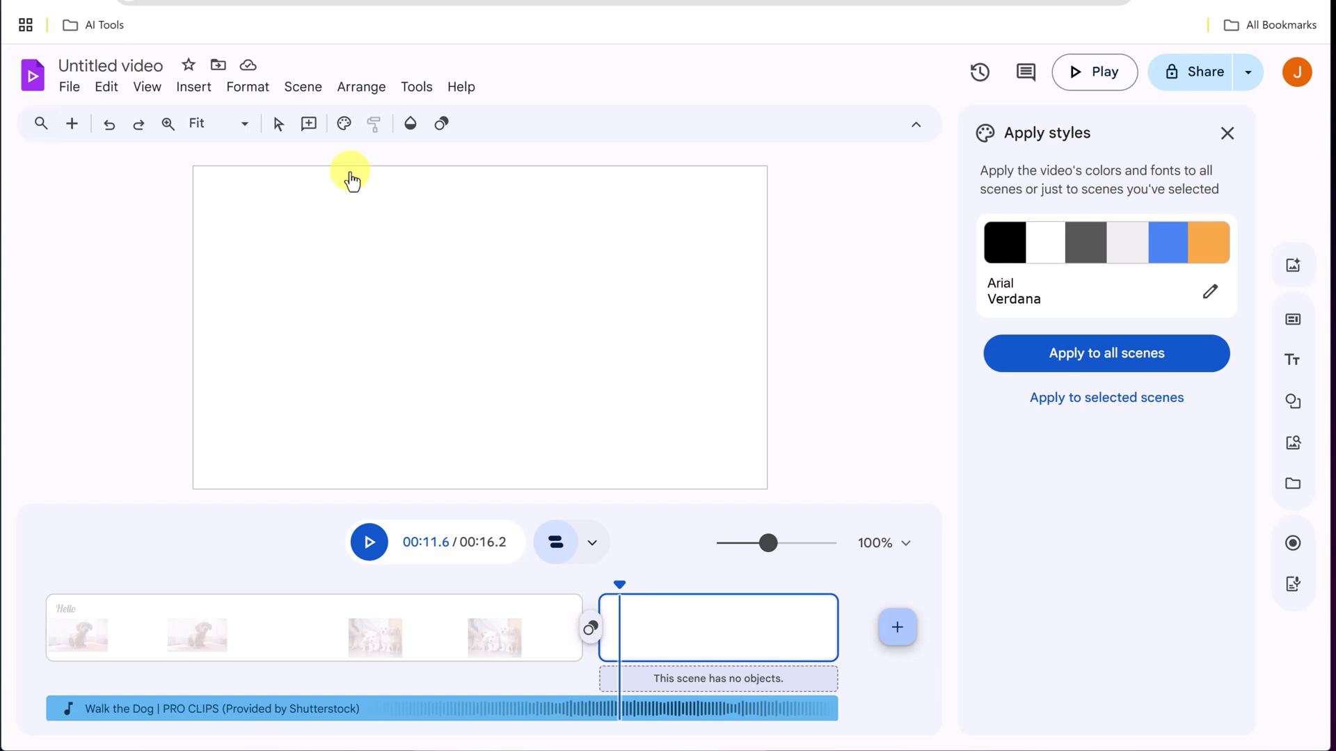
- Insert the Leadership Style scene from the New employee introduction templates
left_click(301, 88)
left_click(361, 147)
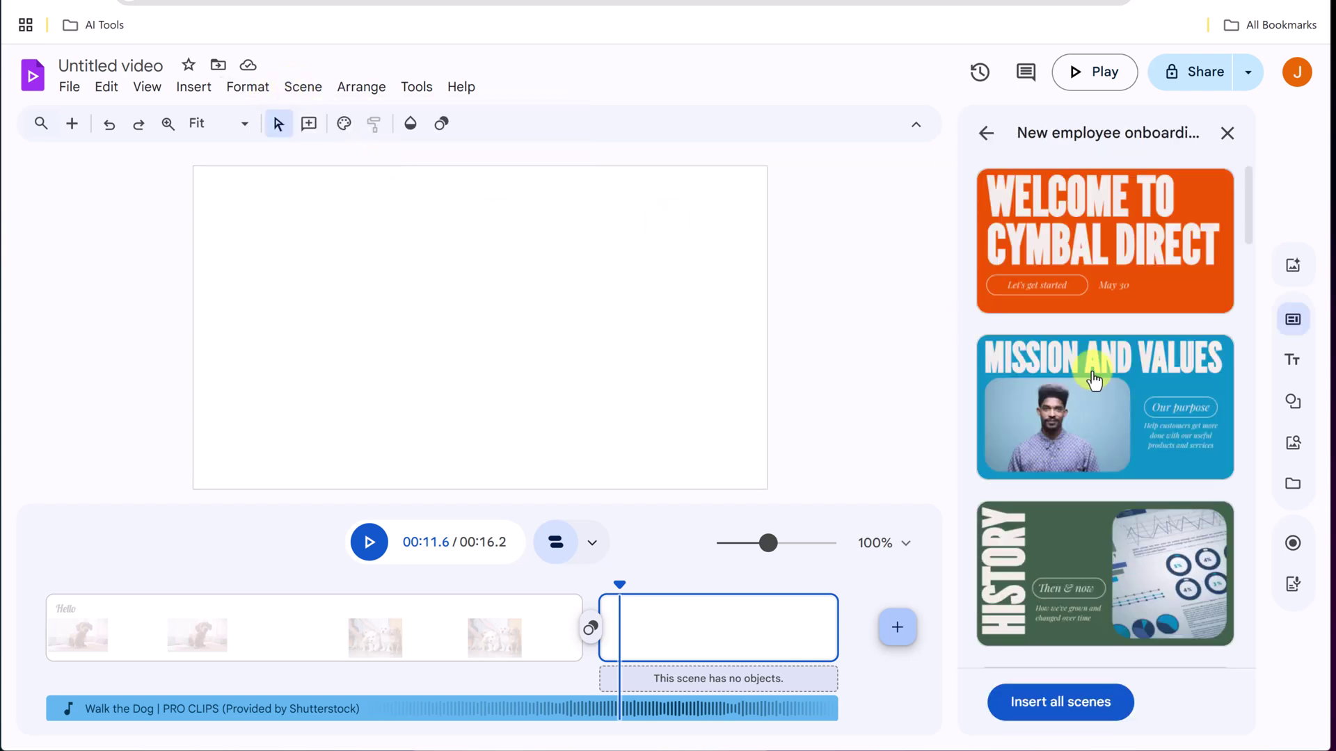
scroll(1113, 418, "down", 10)
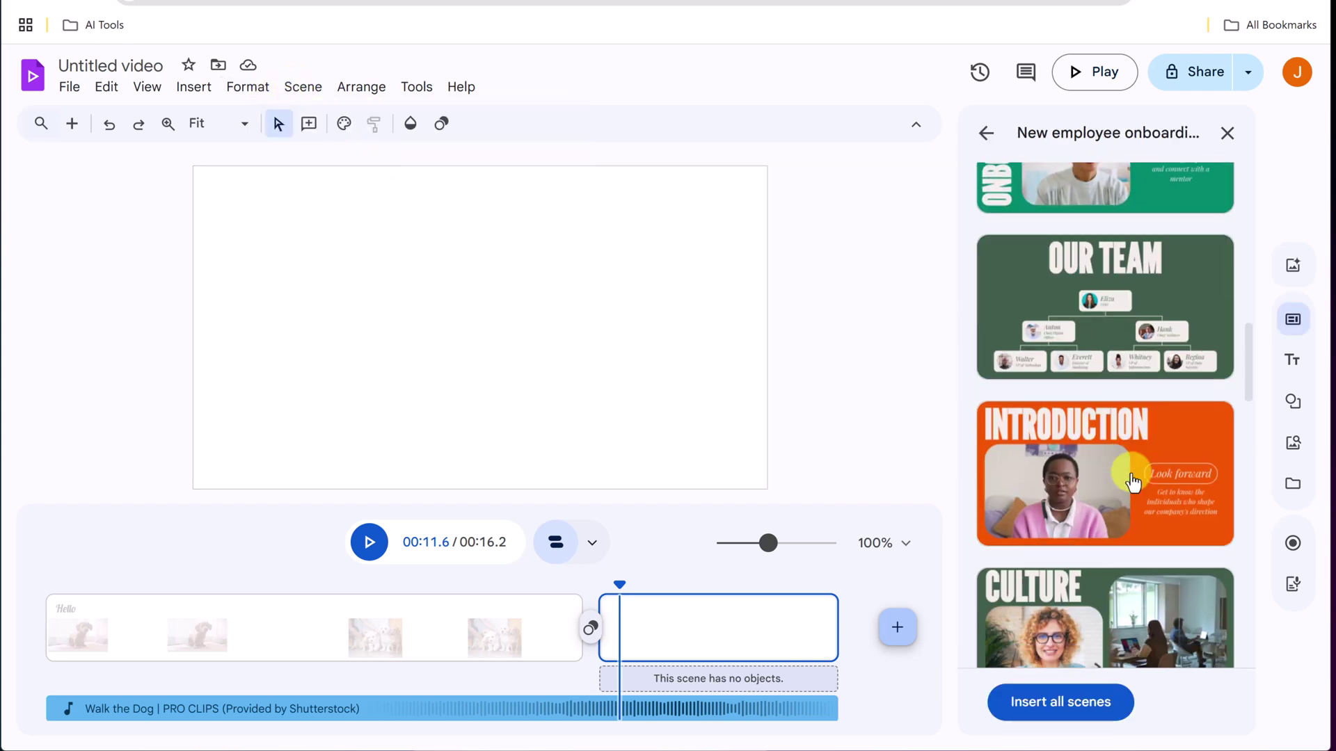
scroll(1133, 480, "down", 5)
scroll(1133, 466, "up", 4)
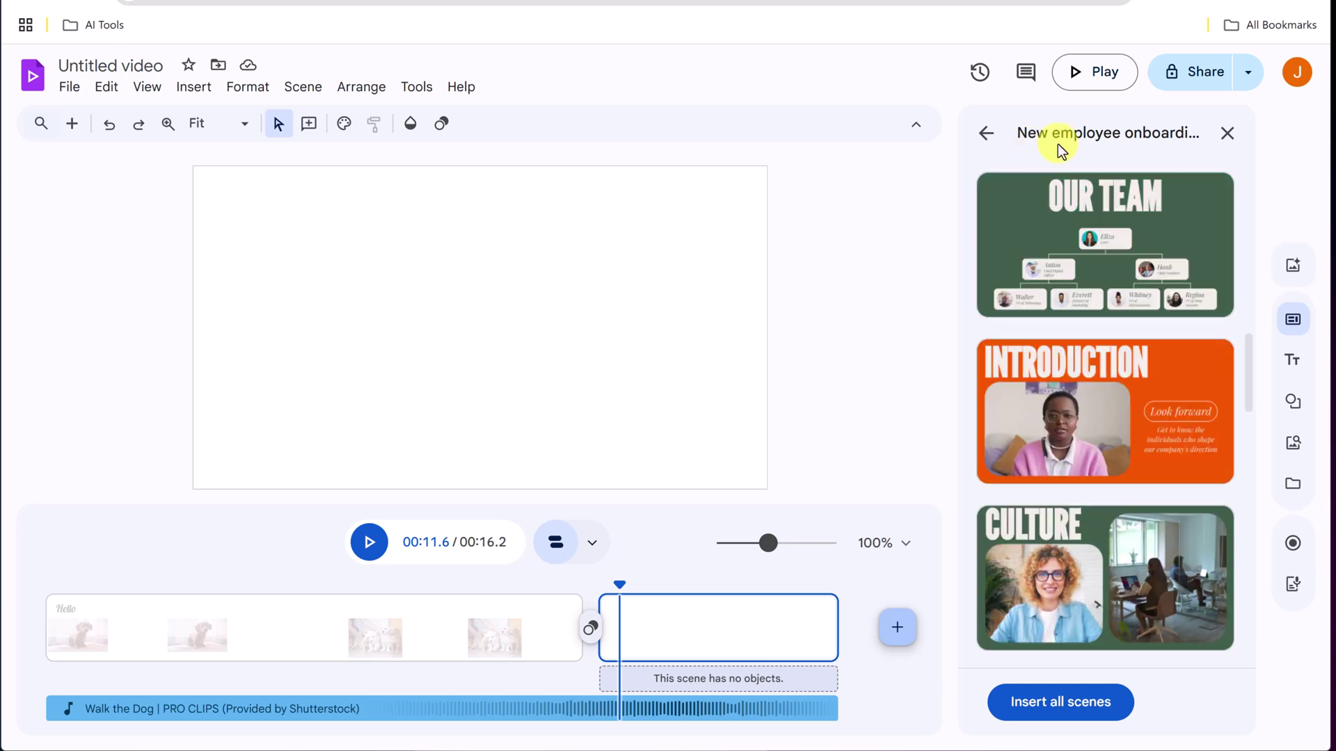
left_click(987, 139)
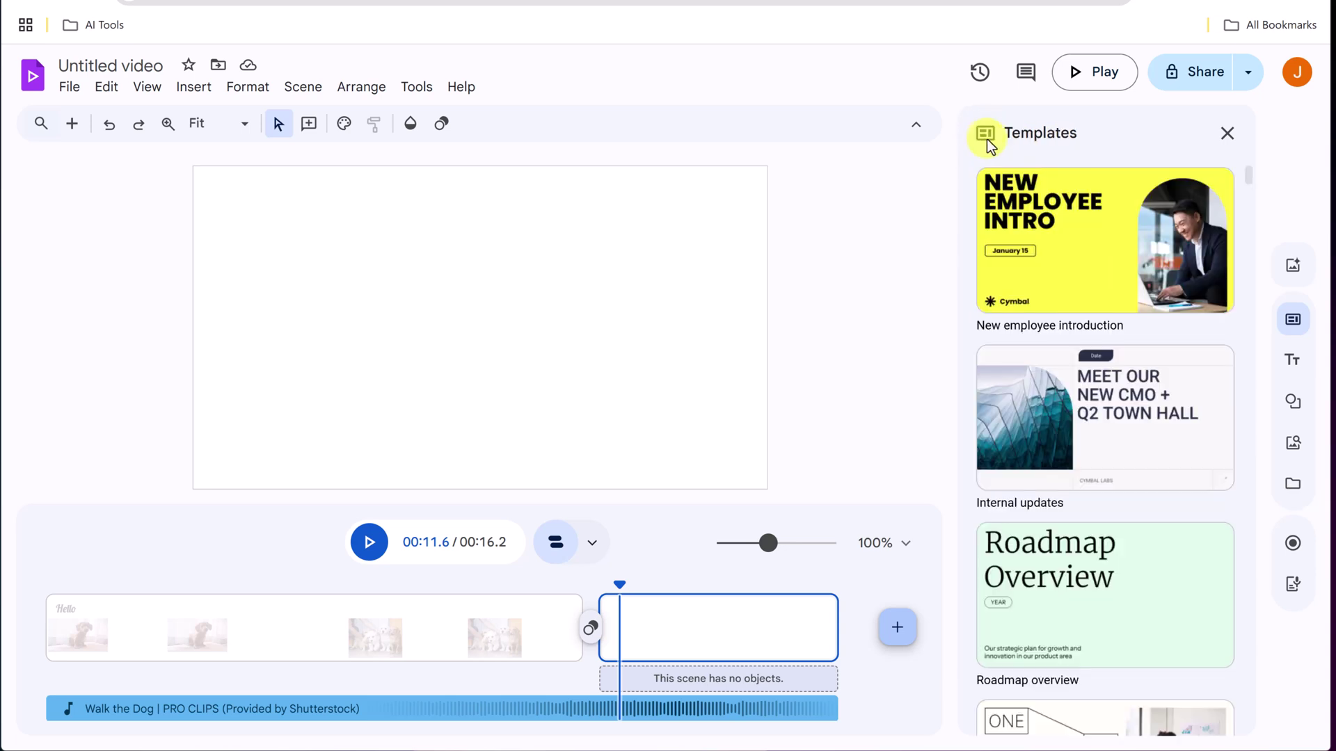
left_click(1071, 282)
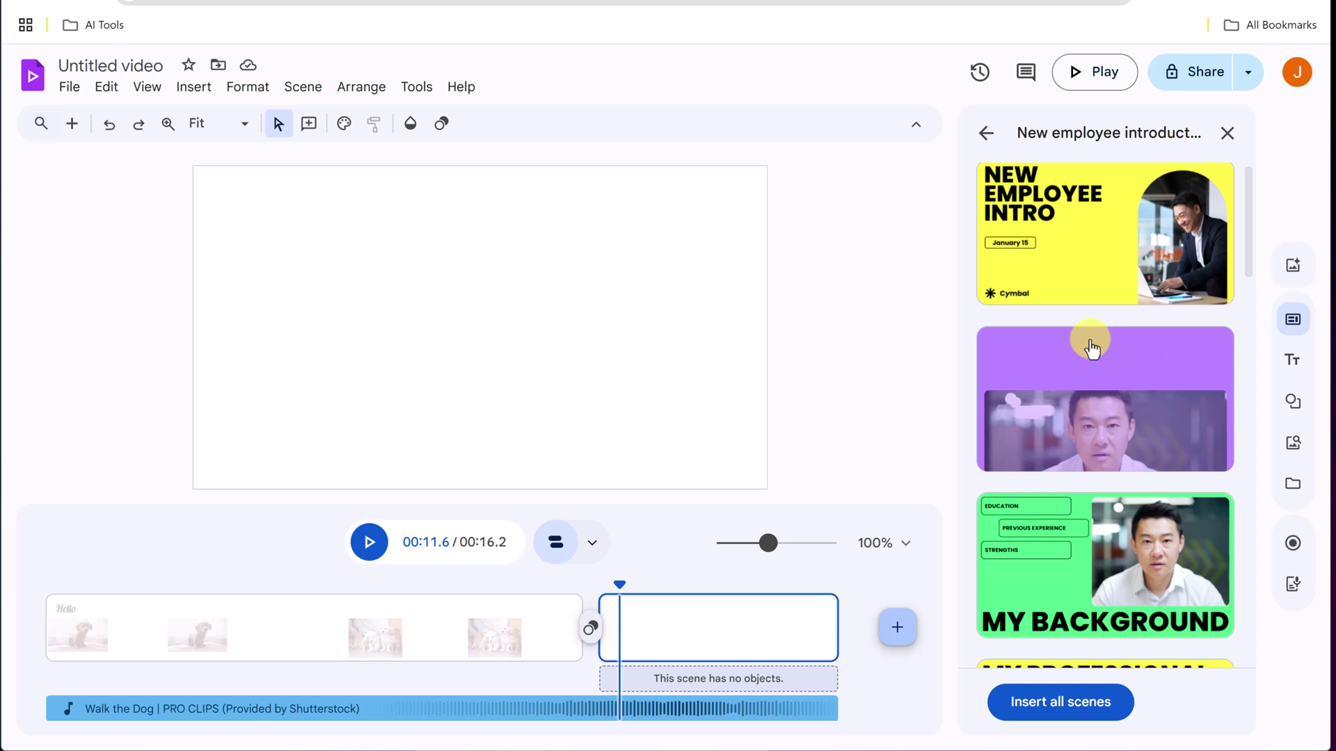
scroll(1091, 348, "down", 8)
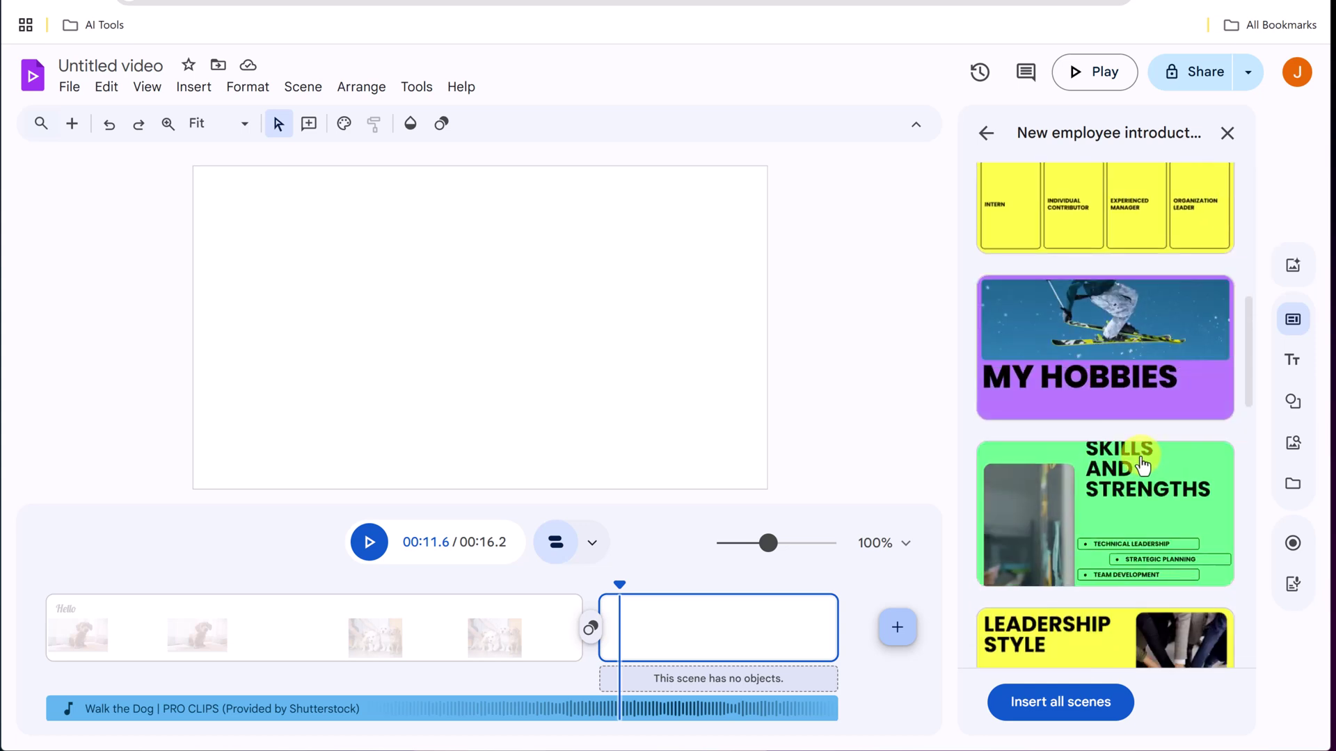
scroll(1090, 413, "down", 4)
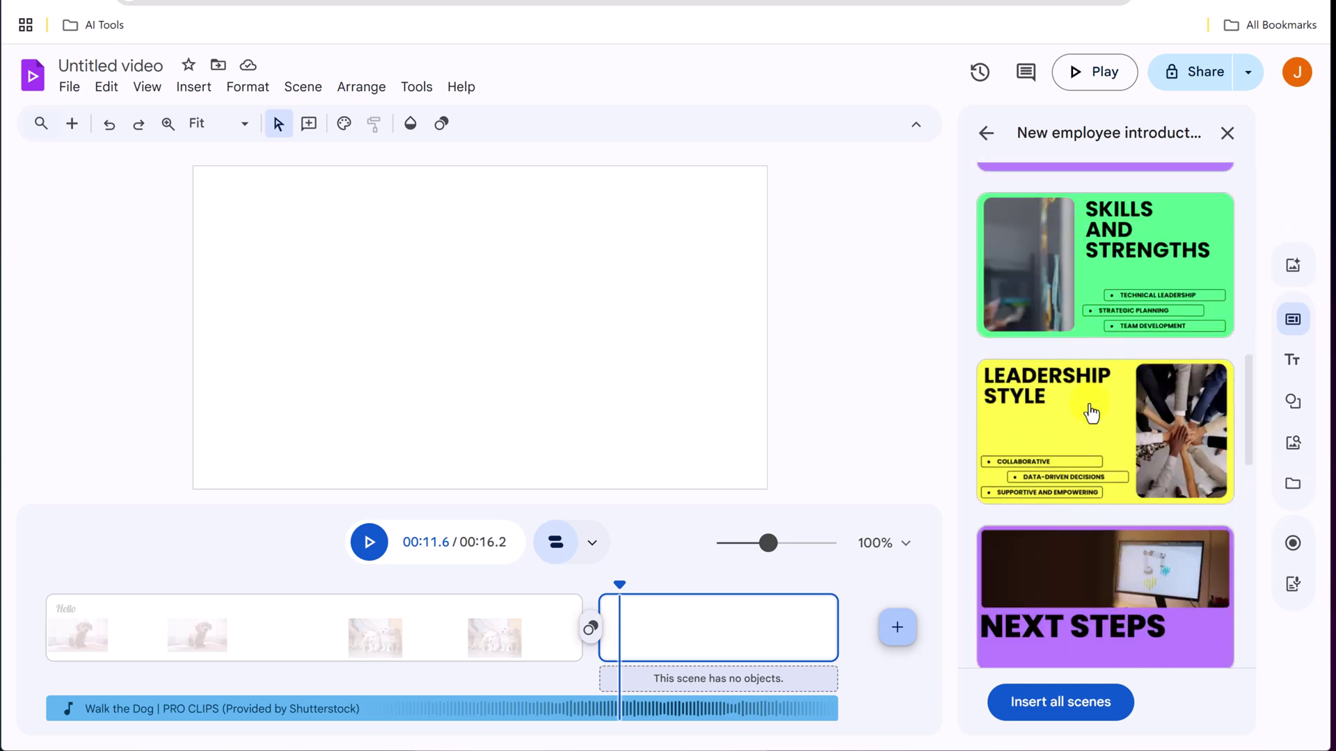
left_click(1106, 432)
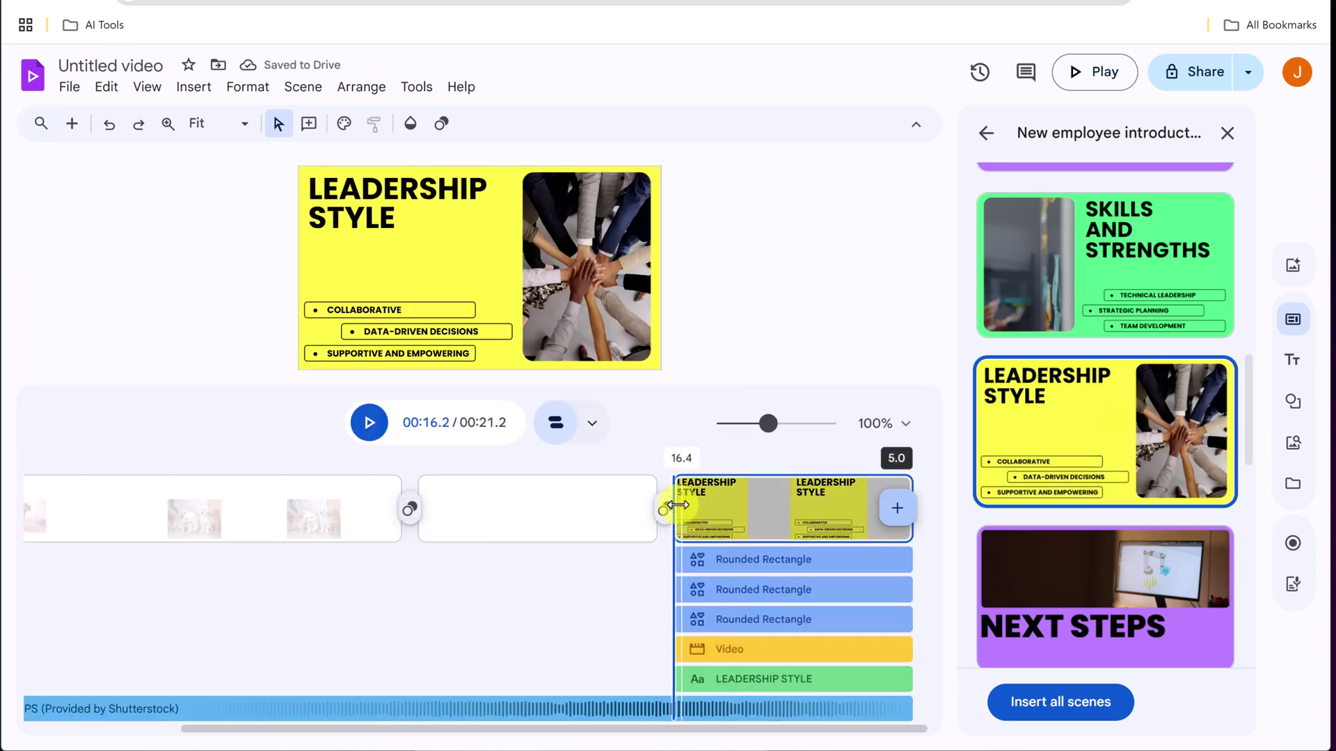
- Insert the My Background template scene after Leadership Style
left_click_drag(674, 461, 719, 499)
left_click(591, 274)
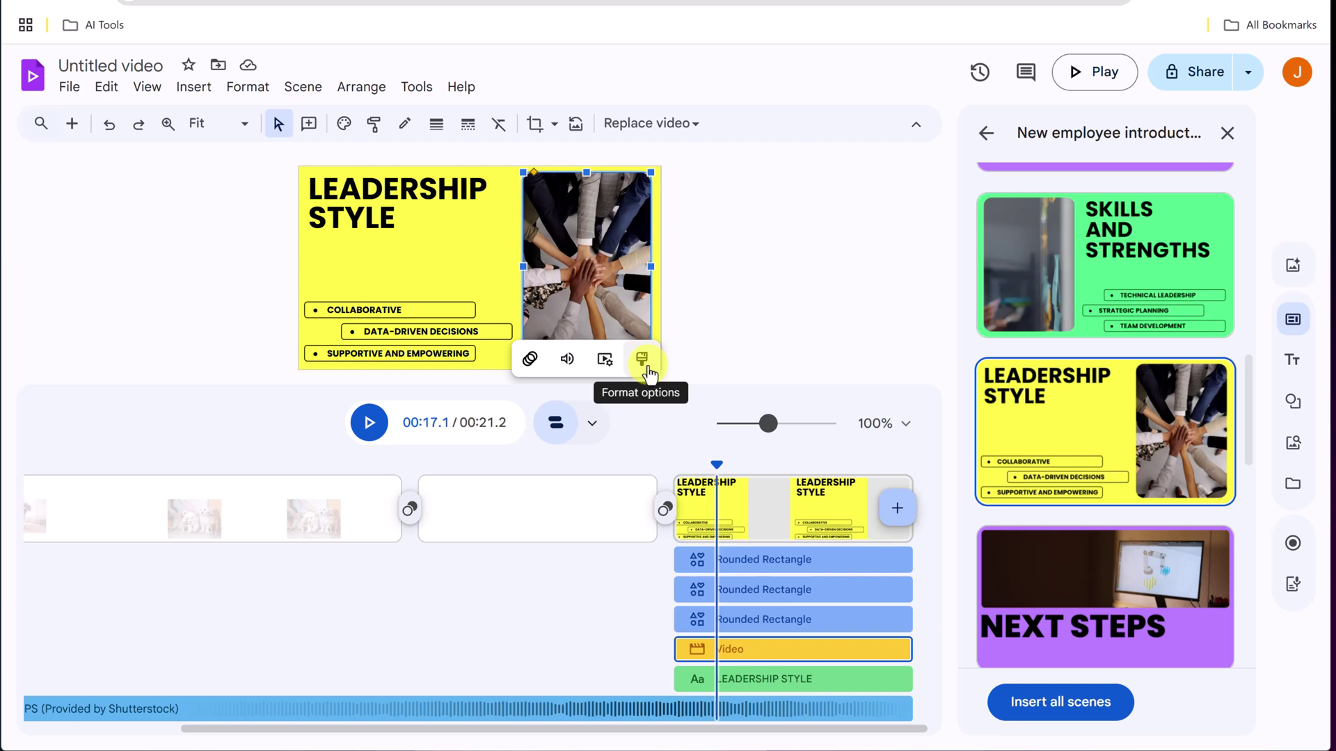
scroll(1088, 403, "up", 5)
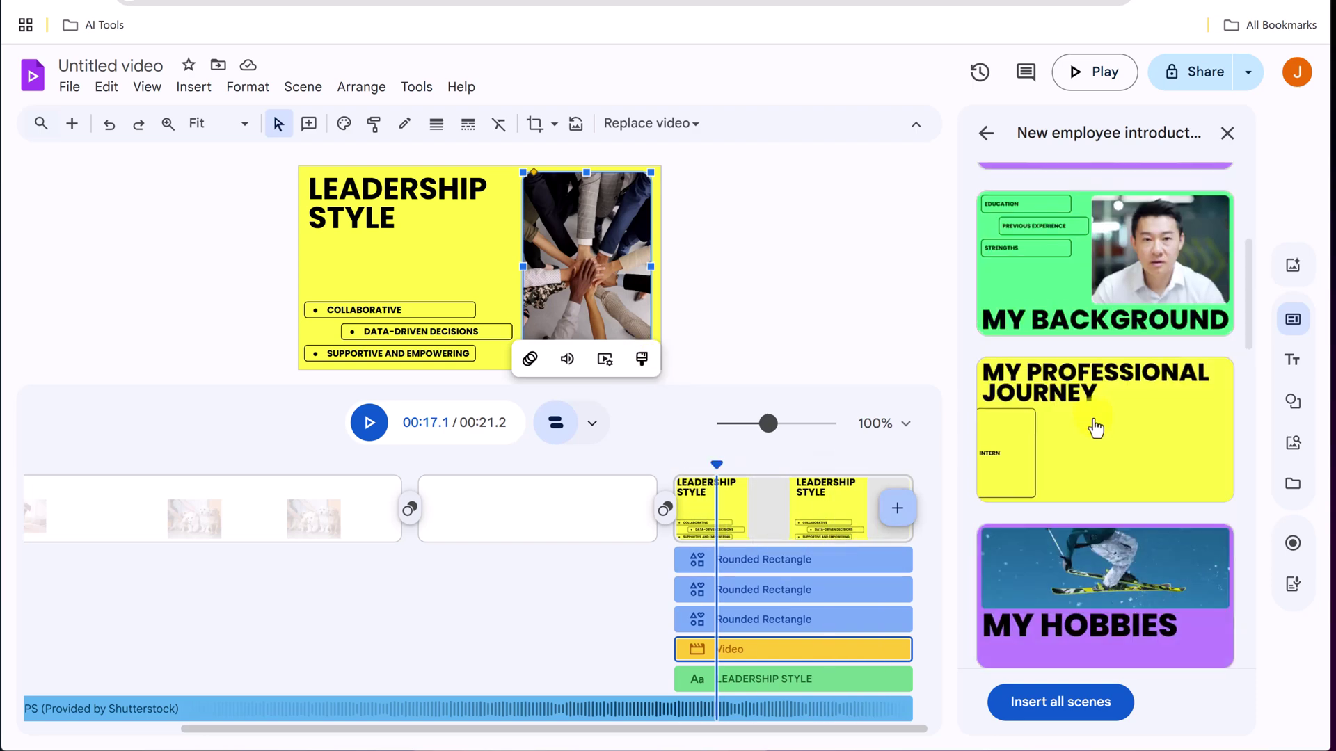
scroll(1096, 429, "up", 1)
left_click(1096, 425)
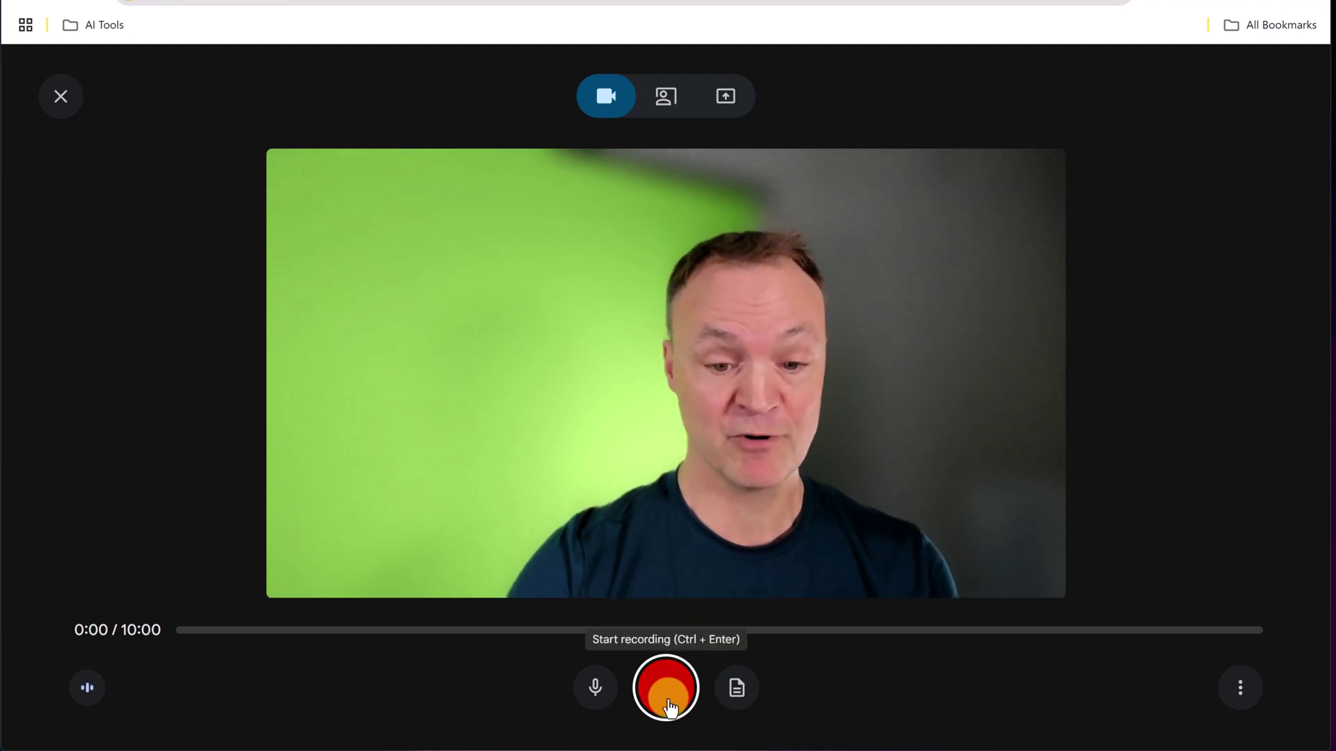
- Record an 8-second webcam clip and insert it into the My Background scene
left_click(1225, 688)
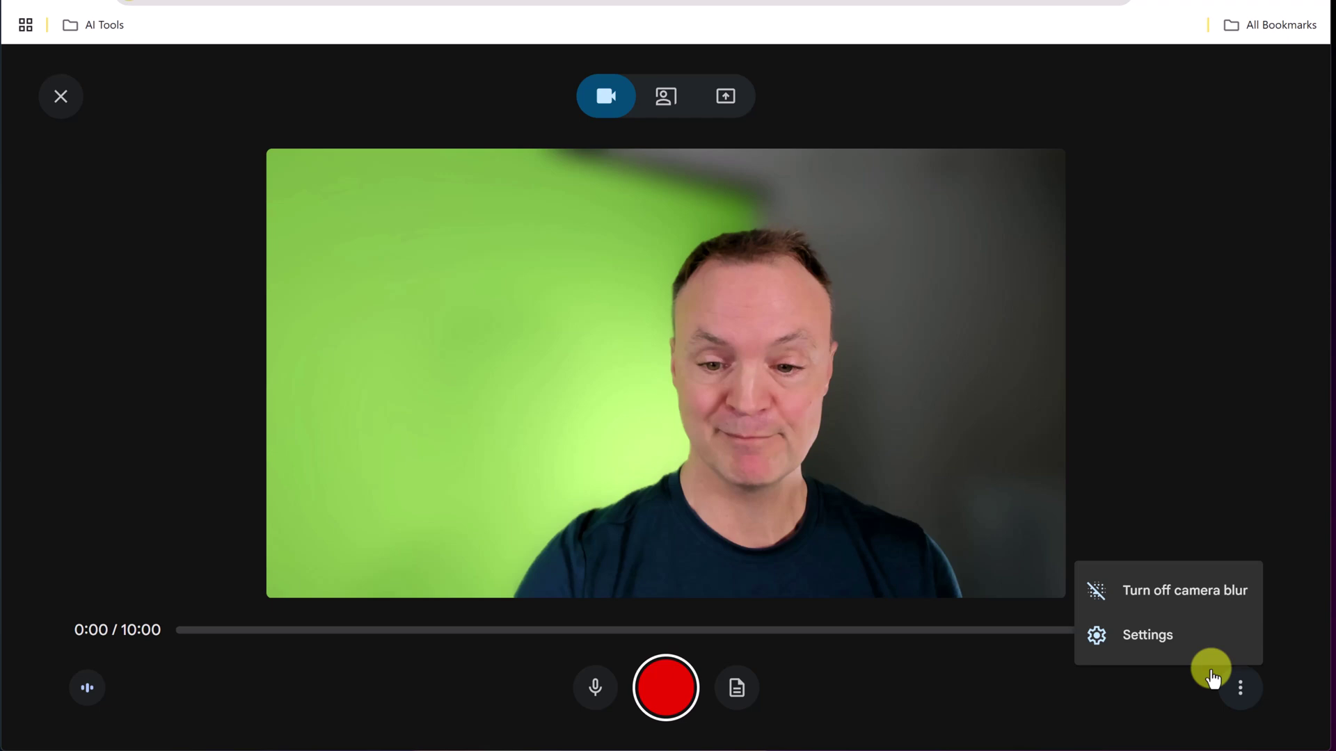
left_click(672, 692)
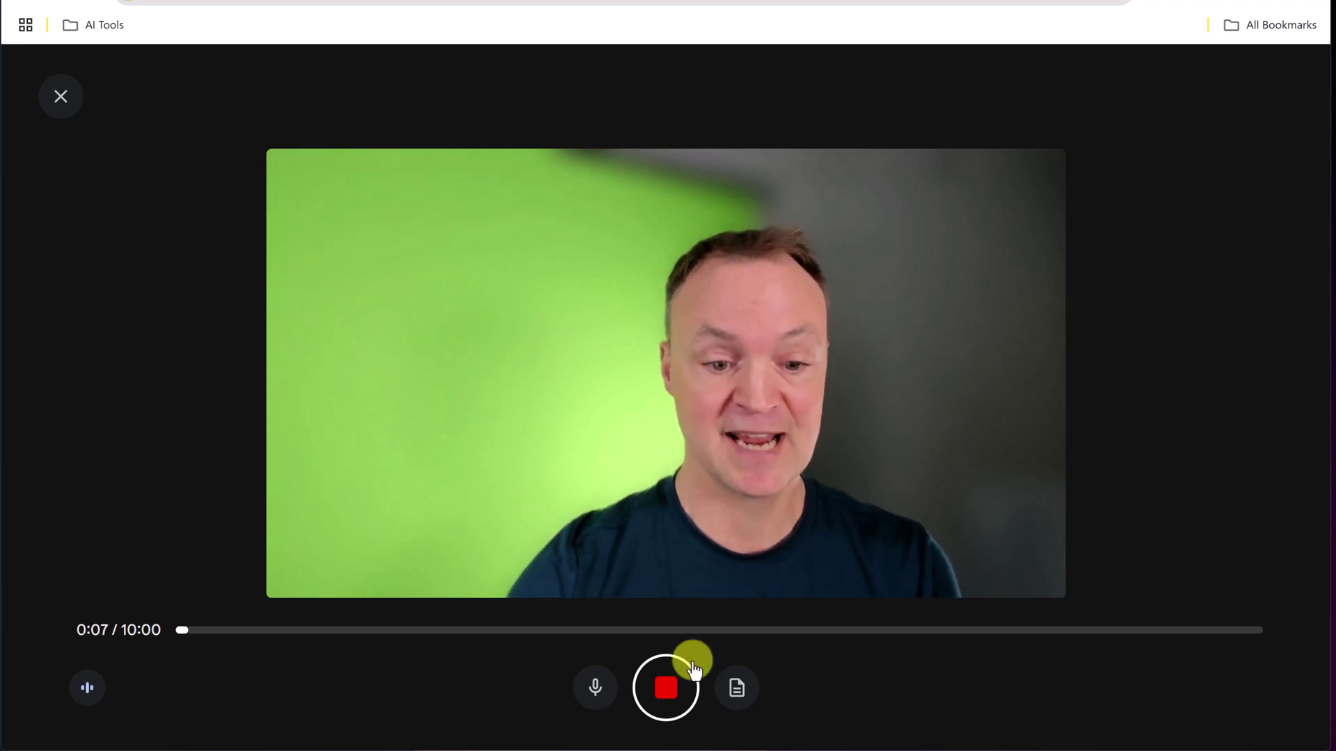
left_click(668, 699)
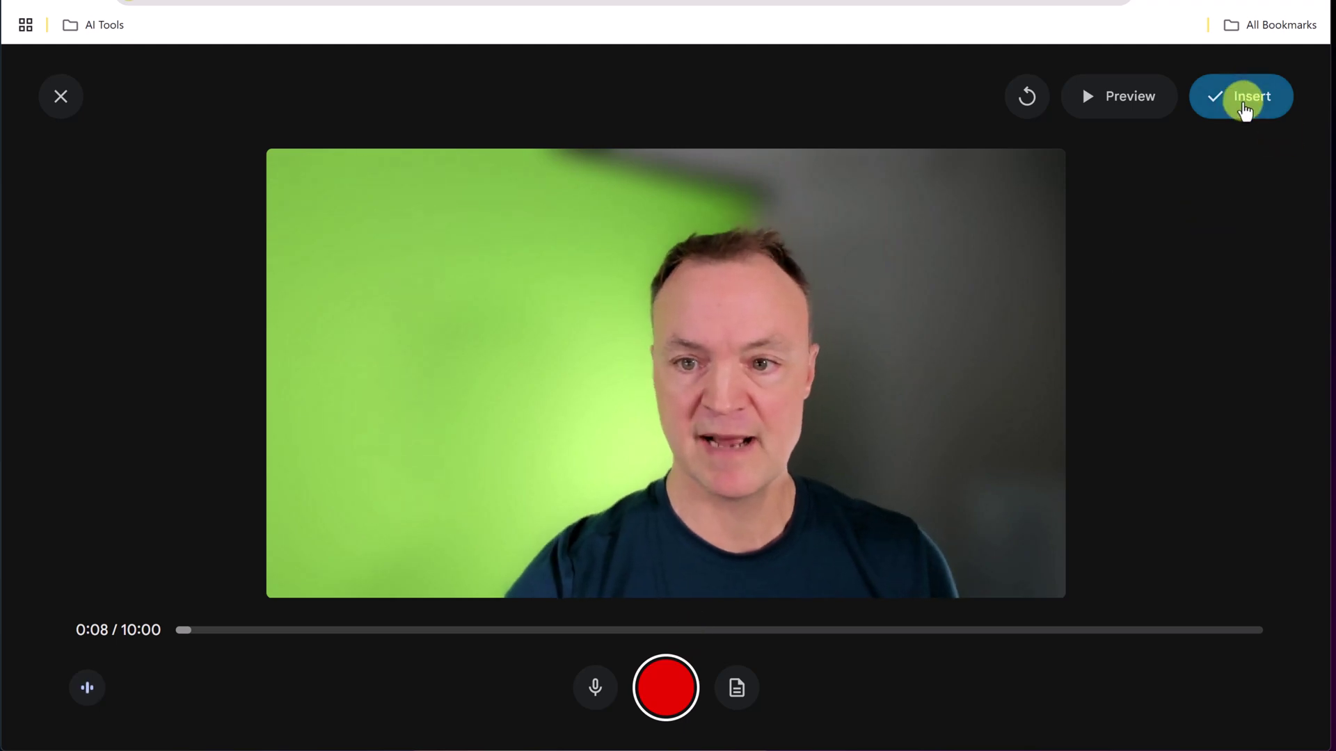
left_click(1243, 103)
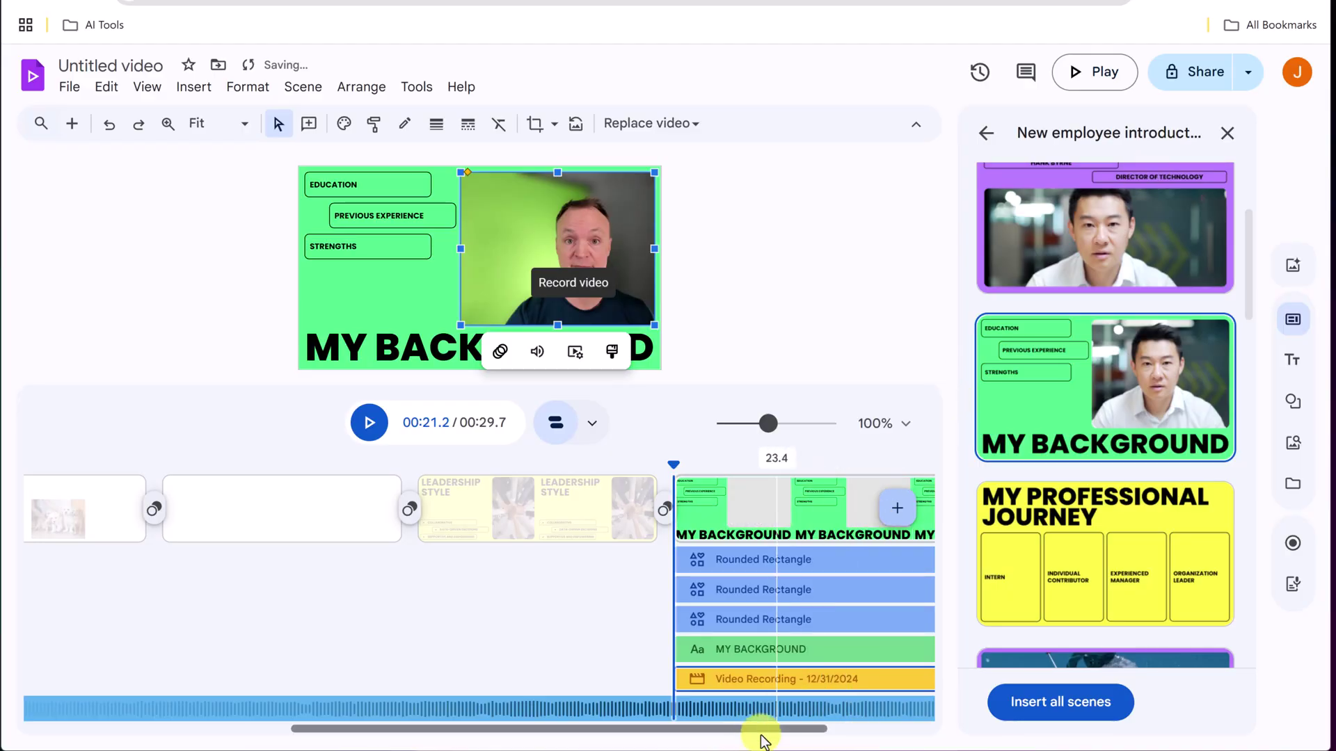
- Scrub and play the scene's ending to find the 27.8-second mark
left_click_drag(699, 736, 873, 739)
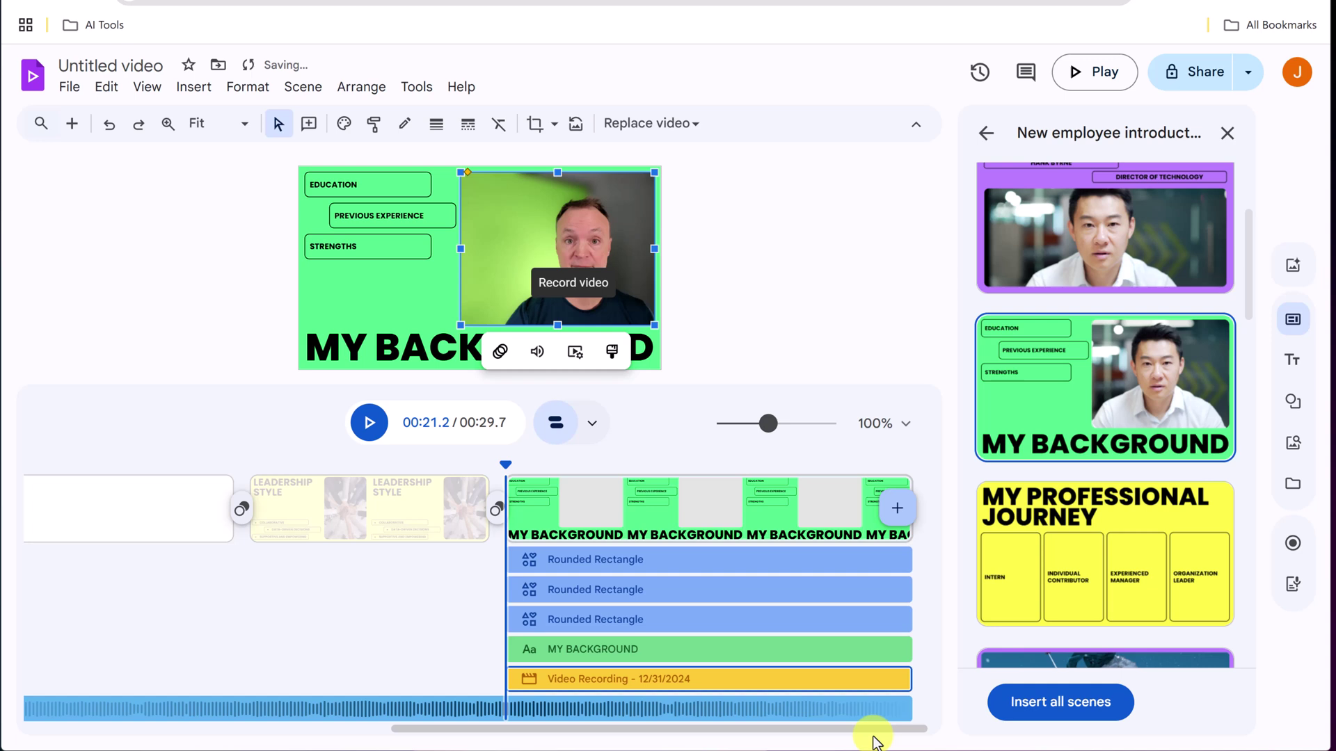
left_click_drag(519, 466, 830, 516)
key("space")
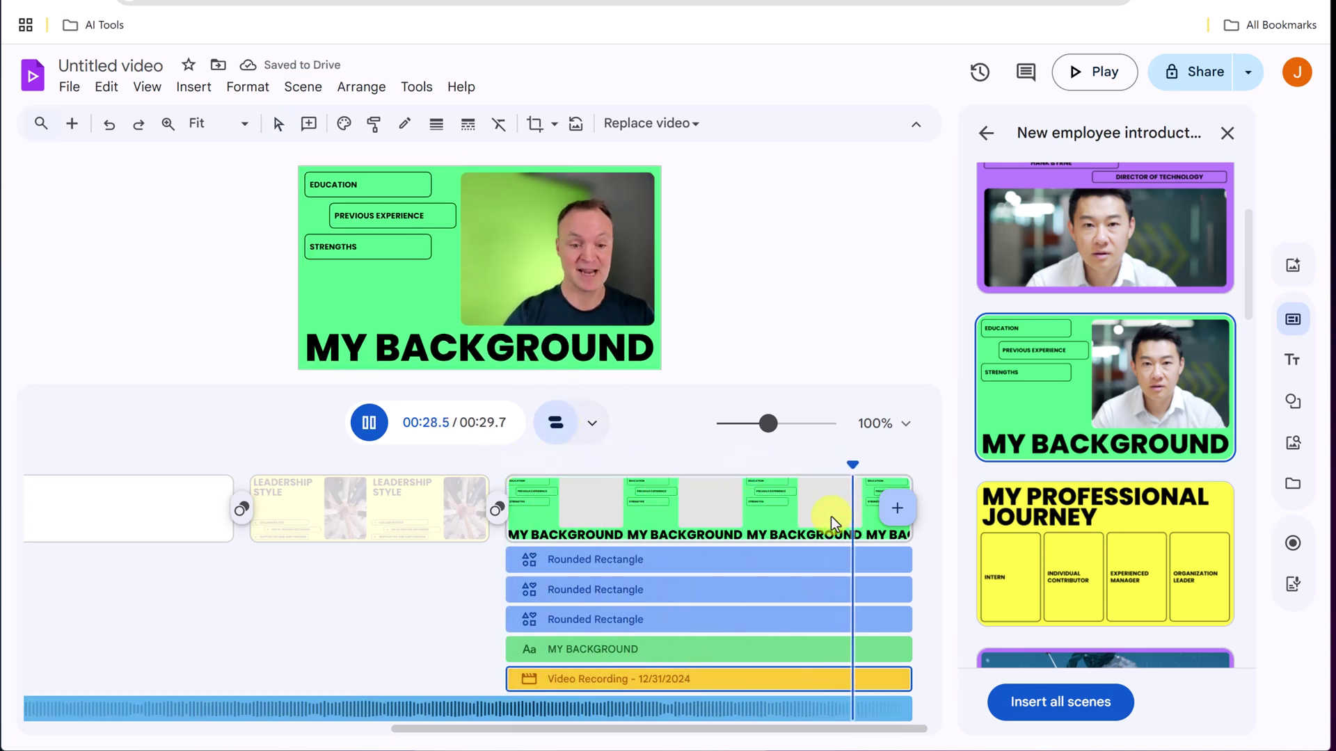
left_click(719, 699)
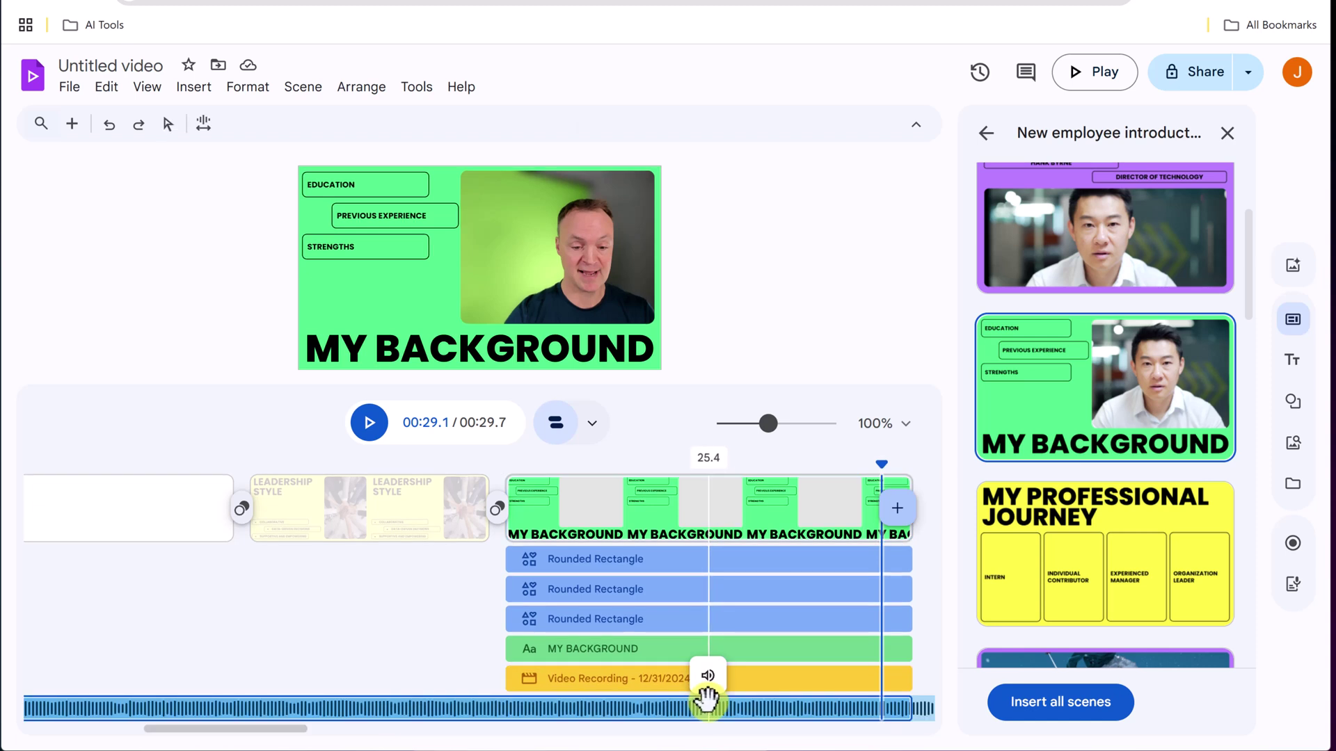
key("Escape")
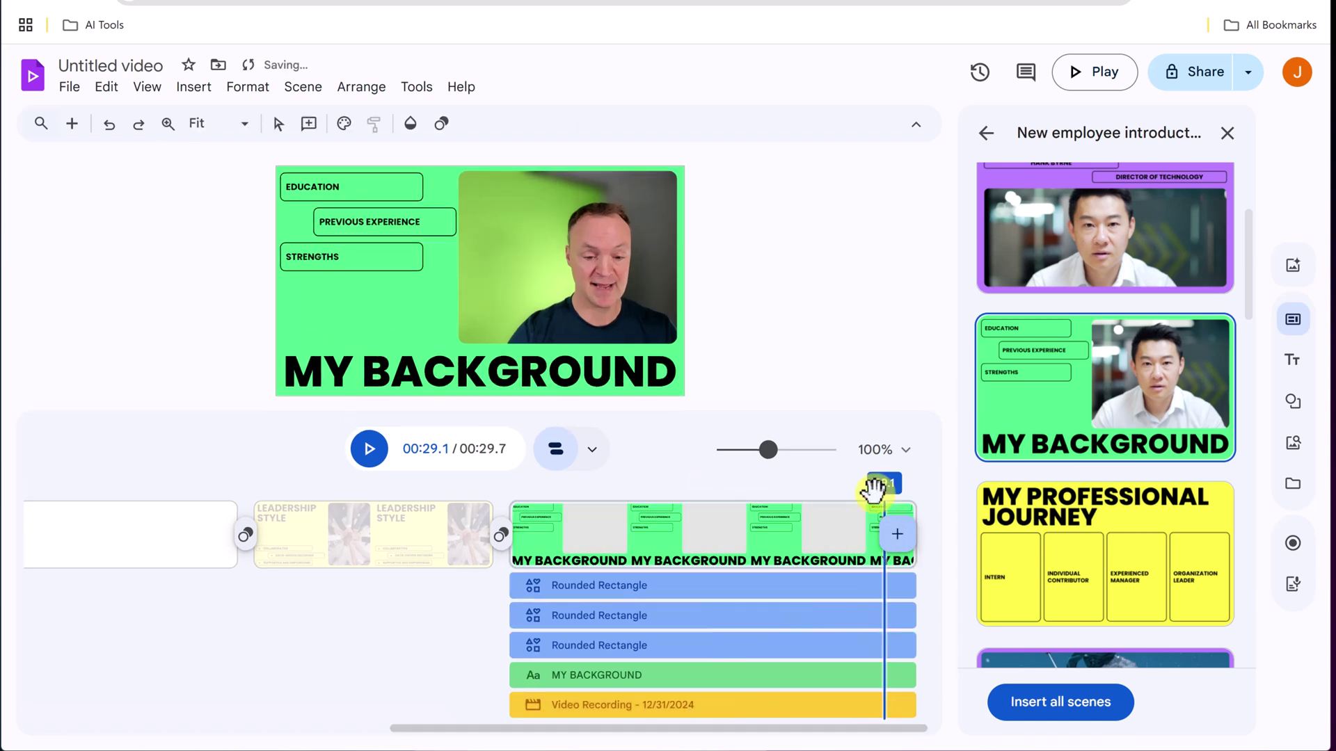
left_click(727, 492)
key("space")
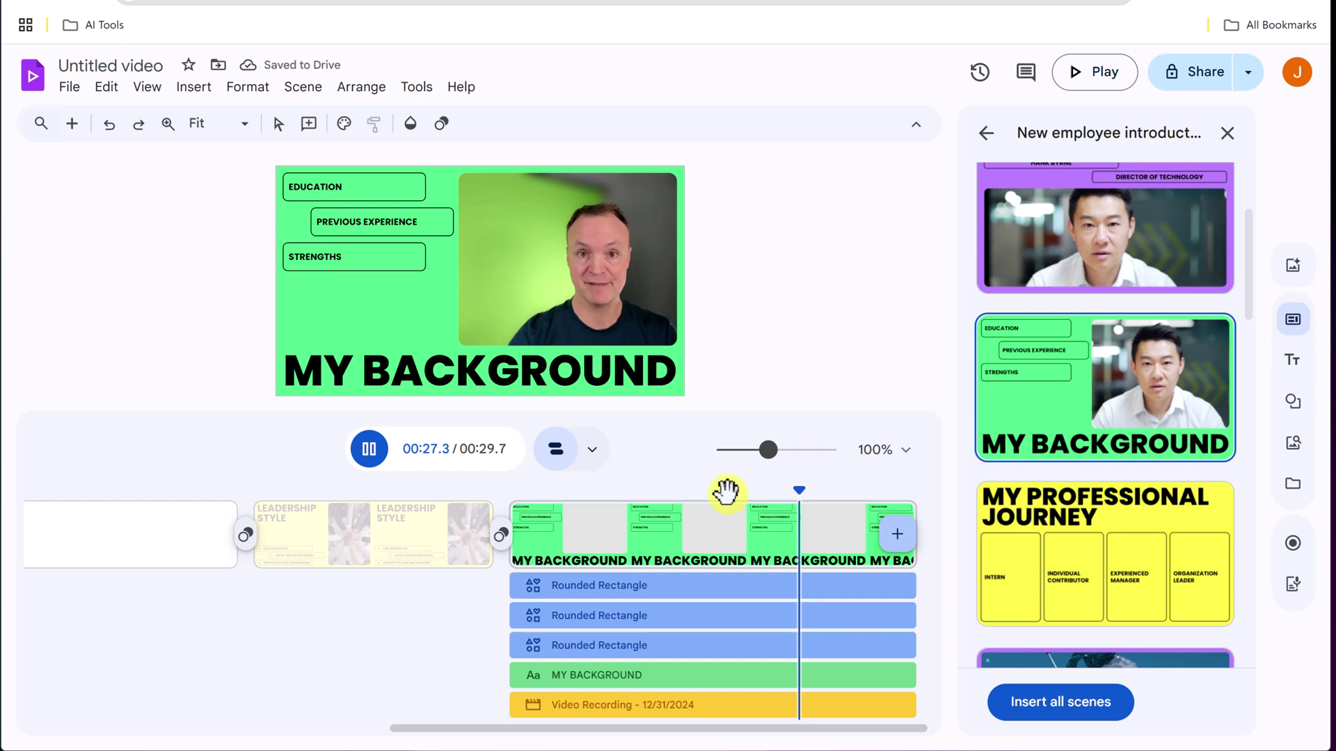
left_click(882, 641)
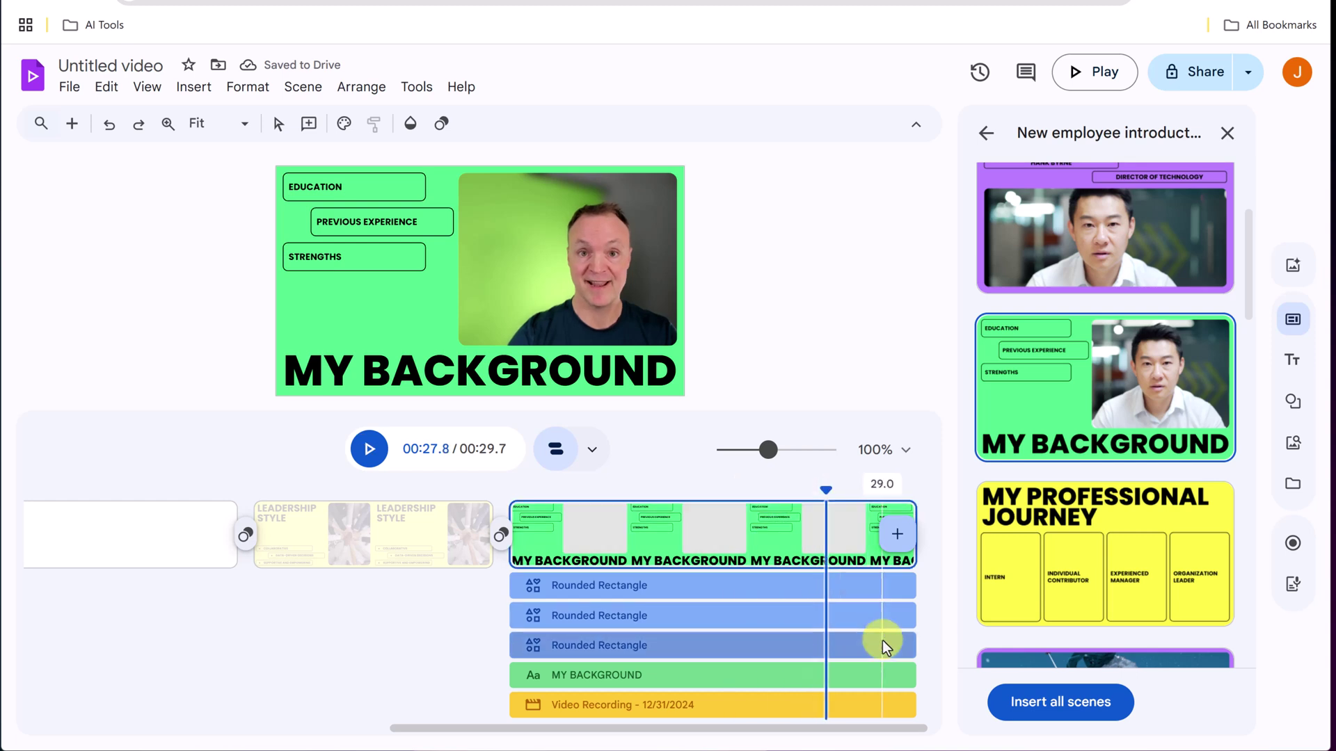
- Trim the Video Recording clip's end to the playhead and replay the trimmed ending
left_click(832, 711)
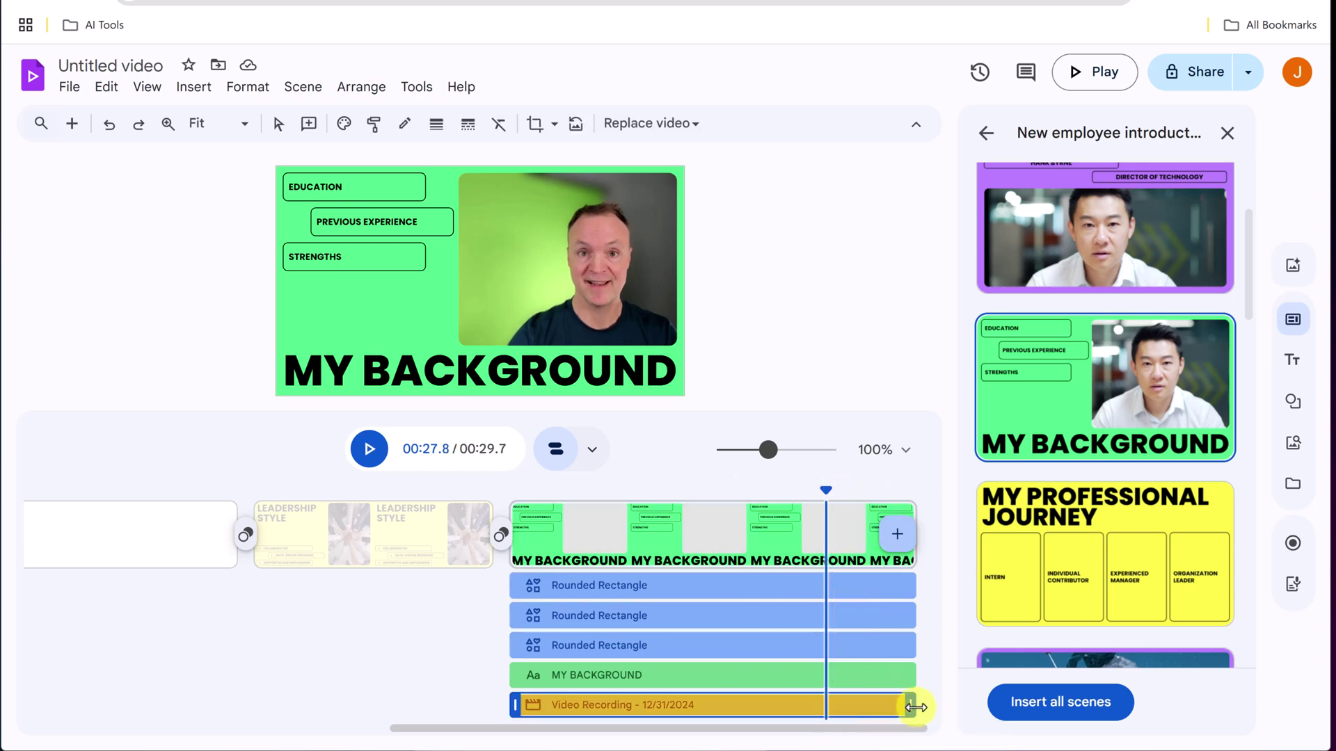
left_click_drag(915, 706, 832, 705)
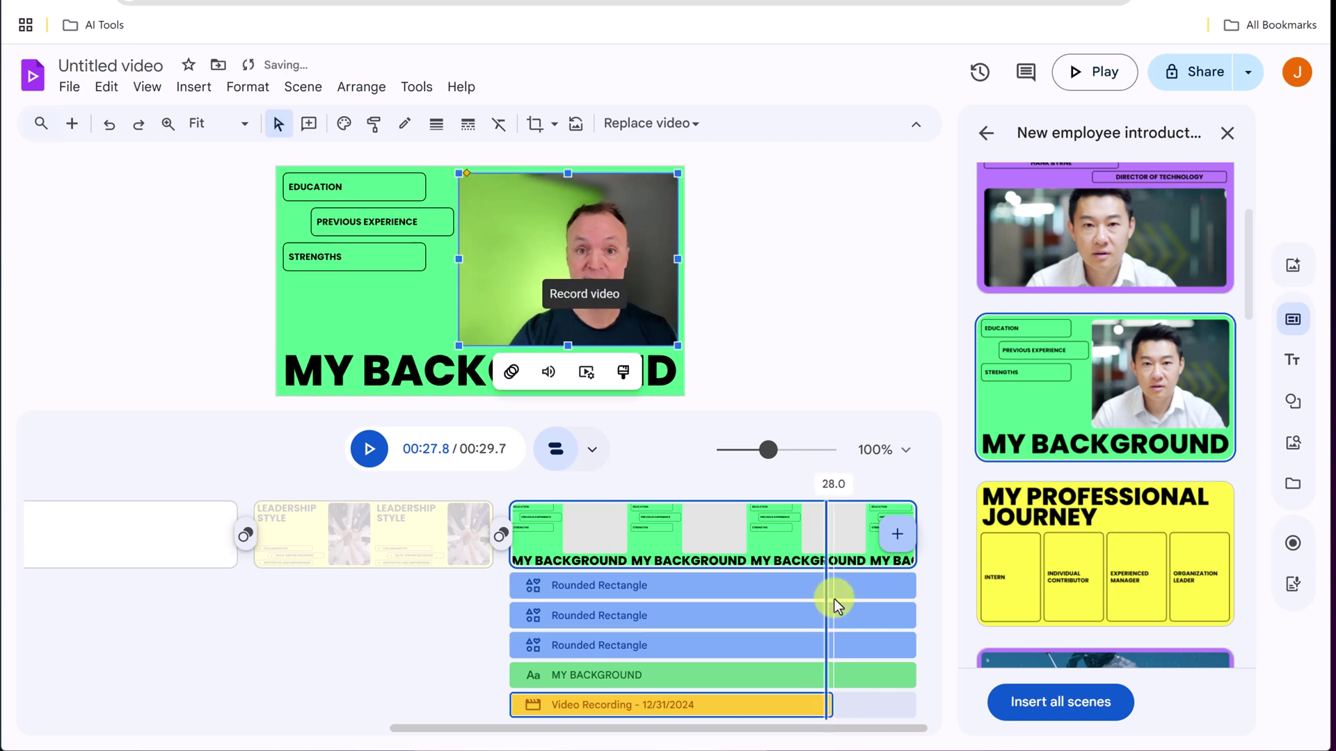
left_click_drag(825, 490, 773, 499)
key("space")
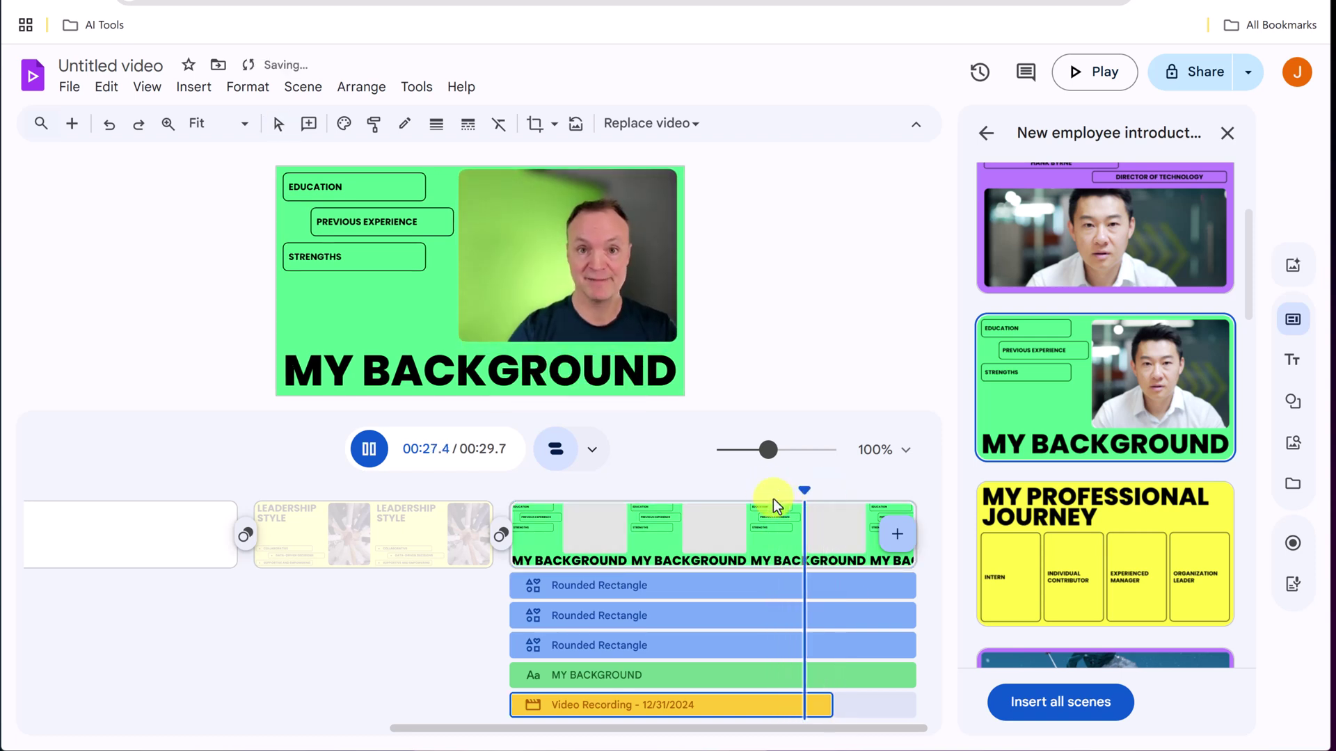
key("space")
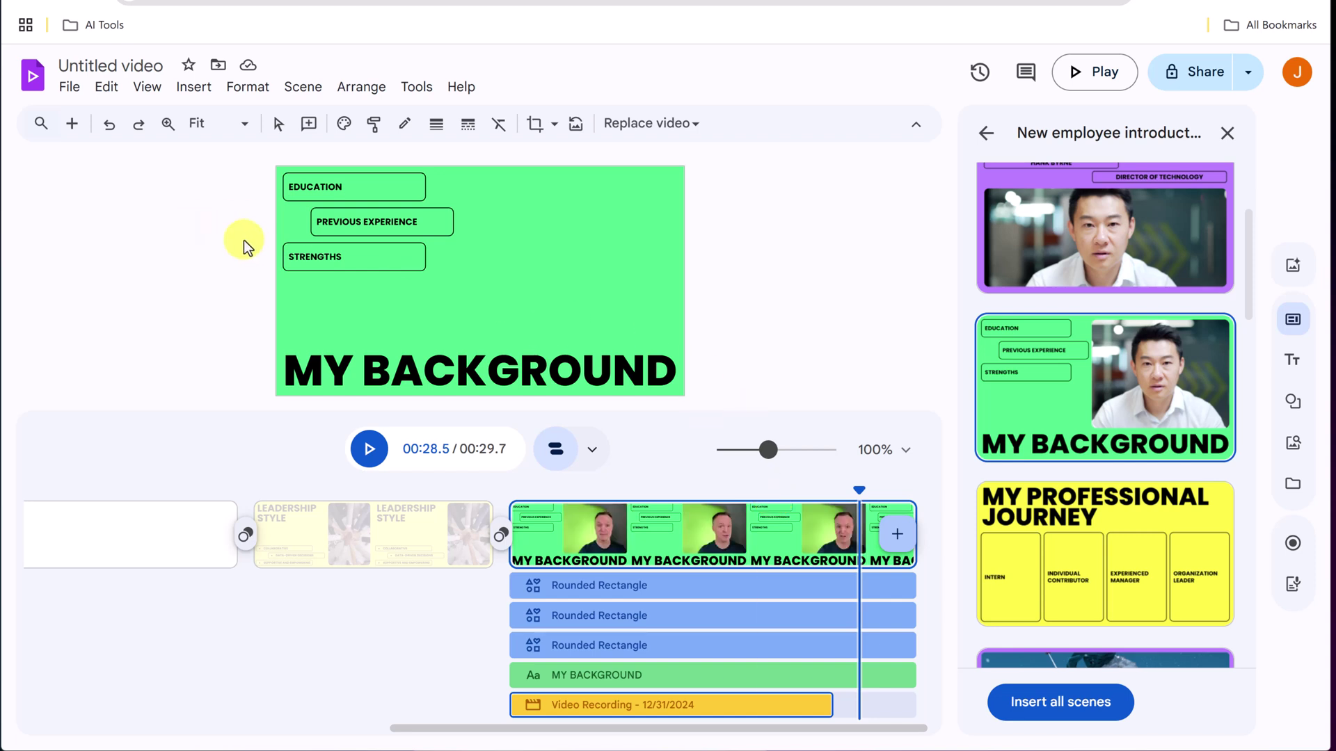
- Rename the video from Untitled video to 'Scratch'
left_click(106, 64)
type("Scratch")
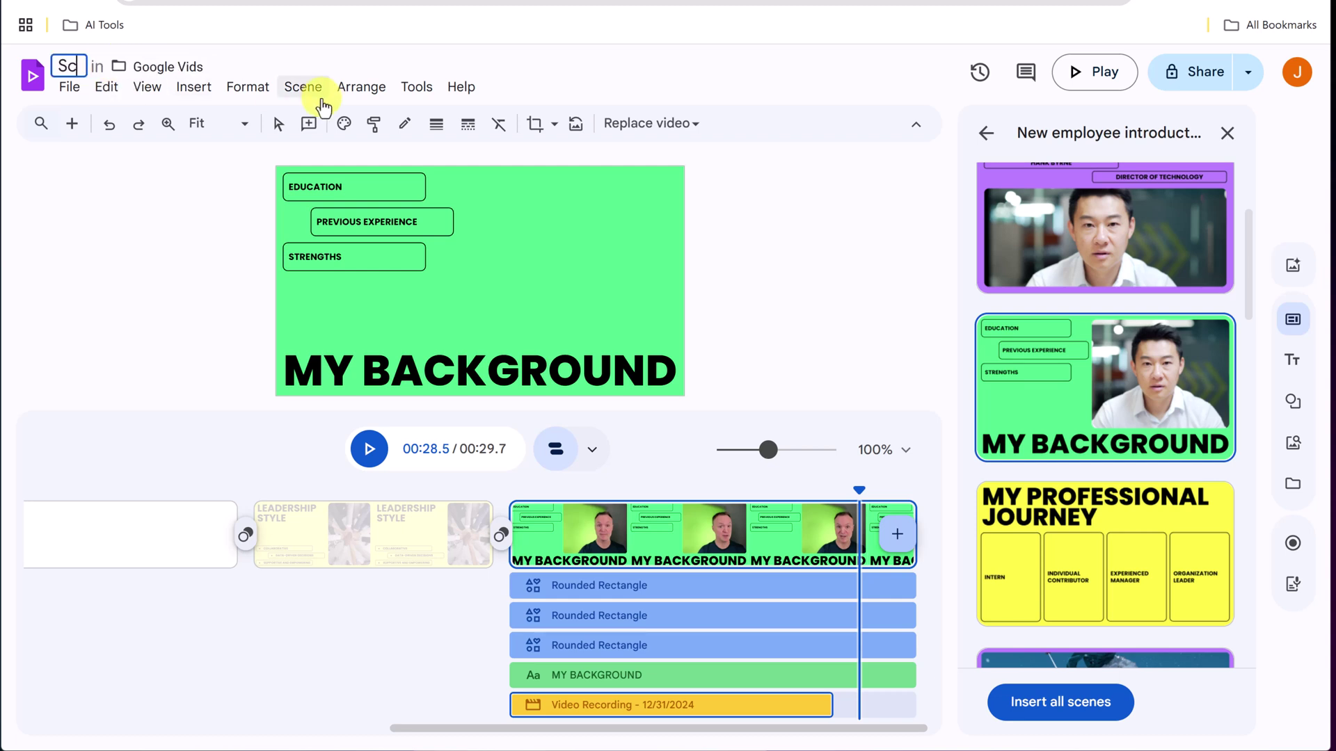
left_click(127, 267)
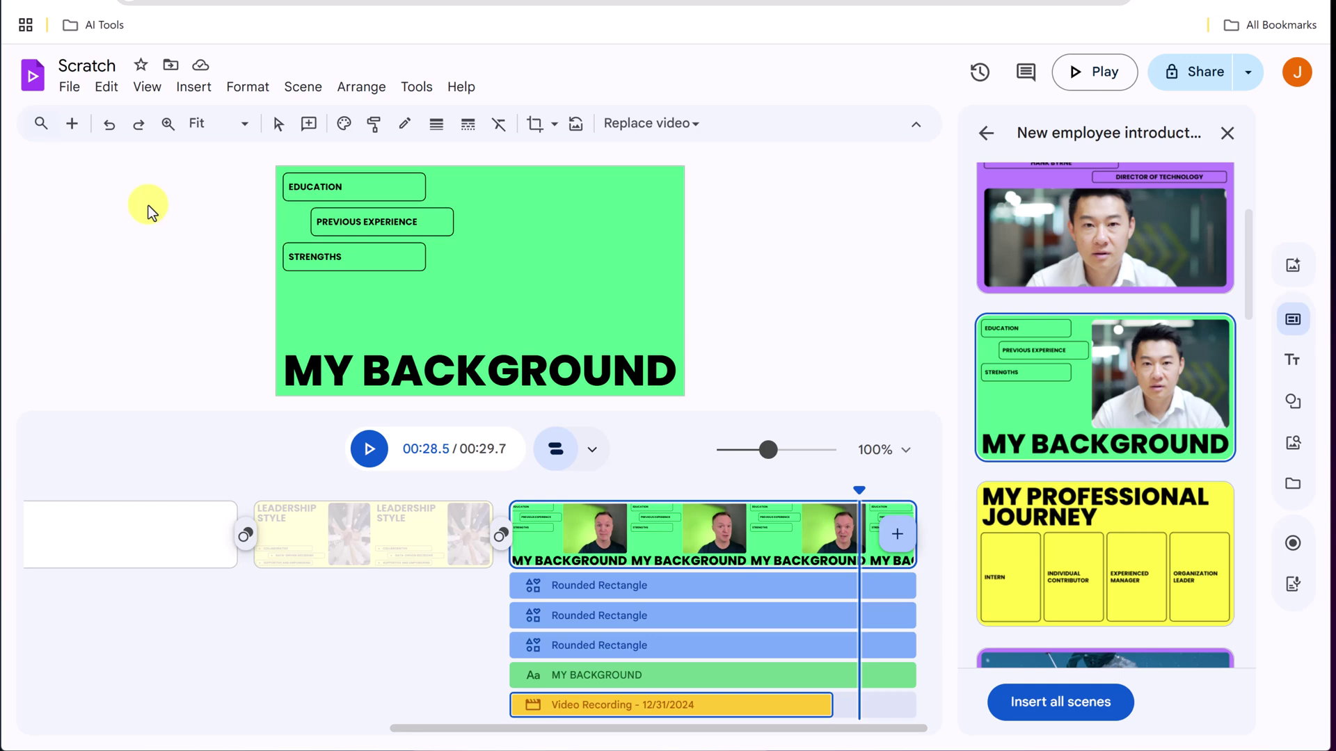
- Start a new video with the dog-grooming marketing plan prompt and review the generated outline
left_click(70, 97)
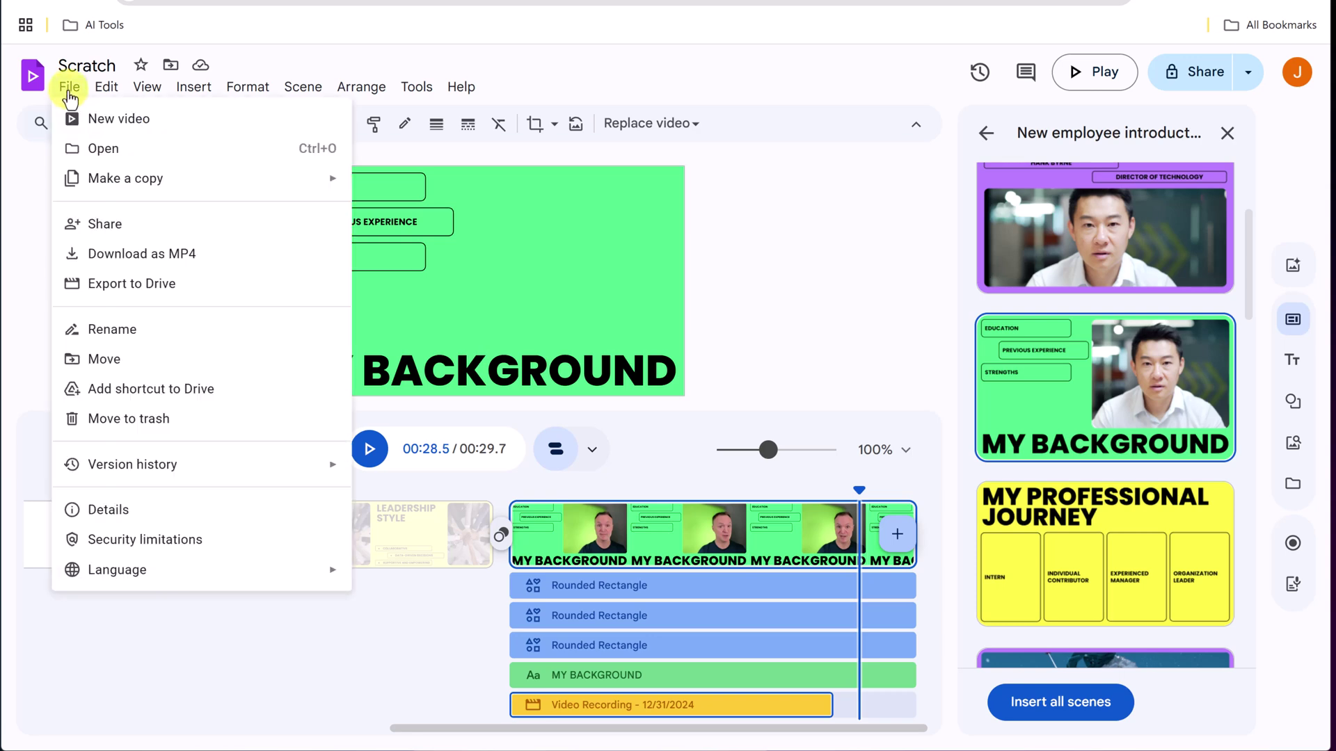
left_click(106, 120)
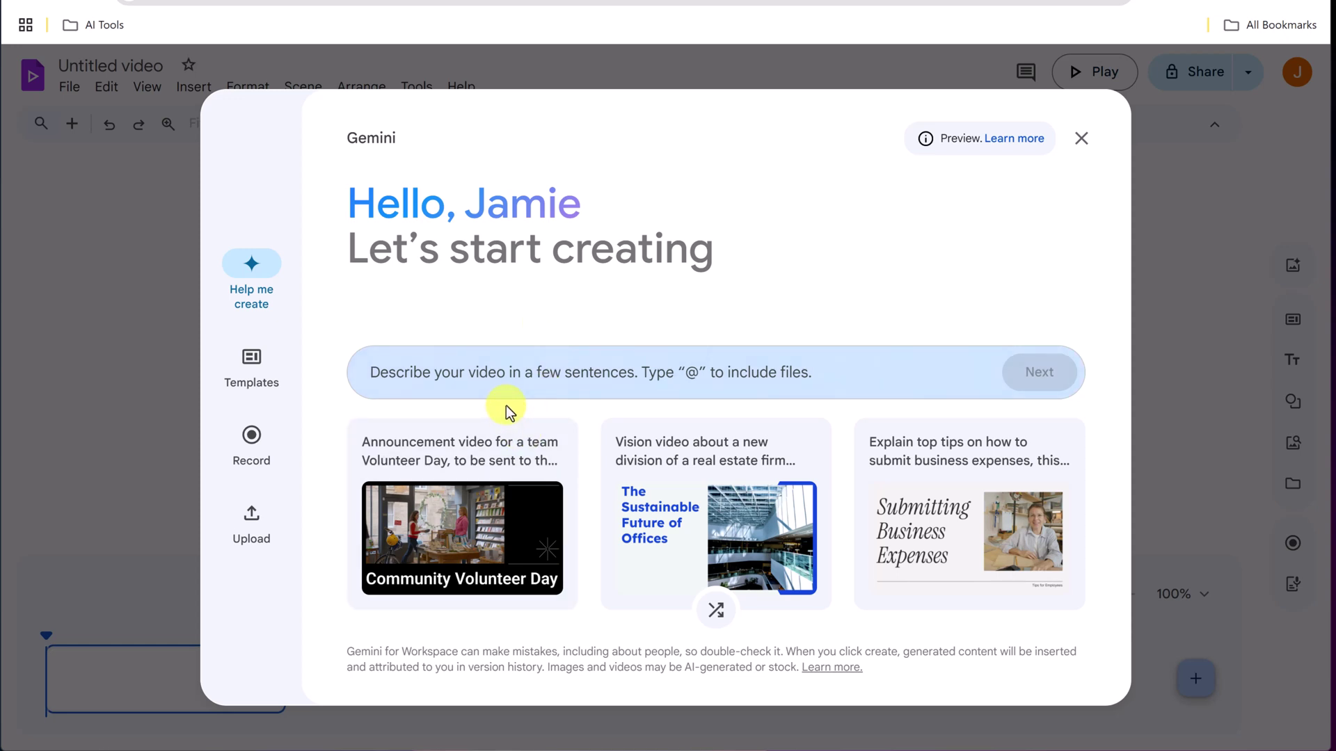
type("marketing plan for a dog grooming business")
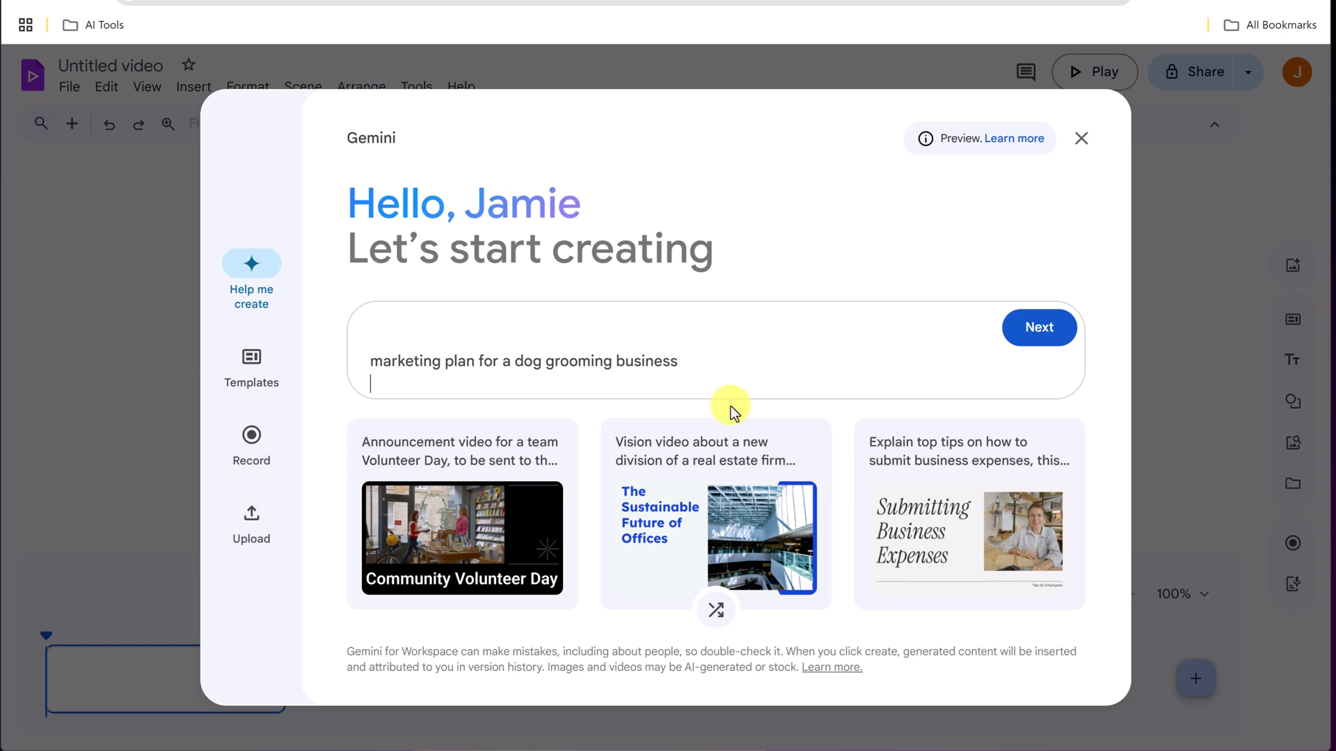
left_click(1035, 333)
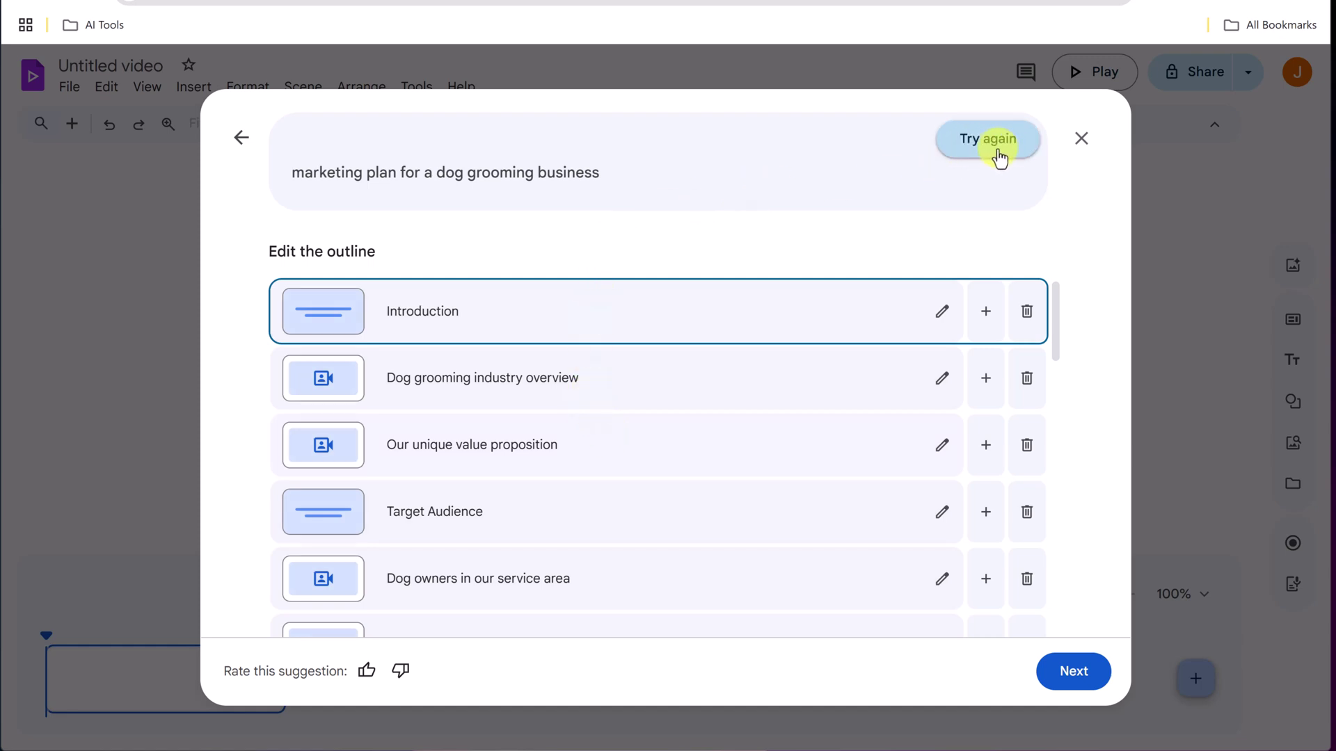
scroll(595, 407, "down", 2)
scroll(612, 418, "up", 2)
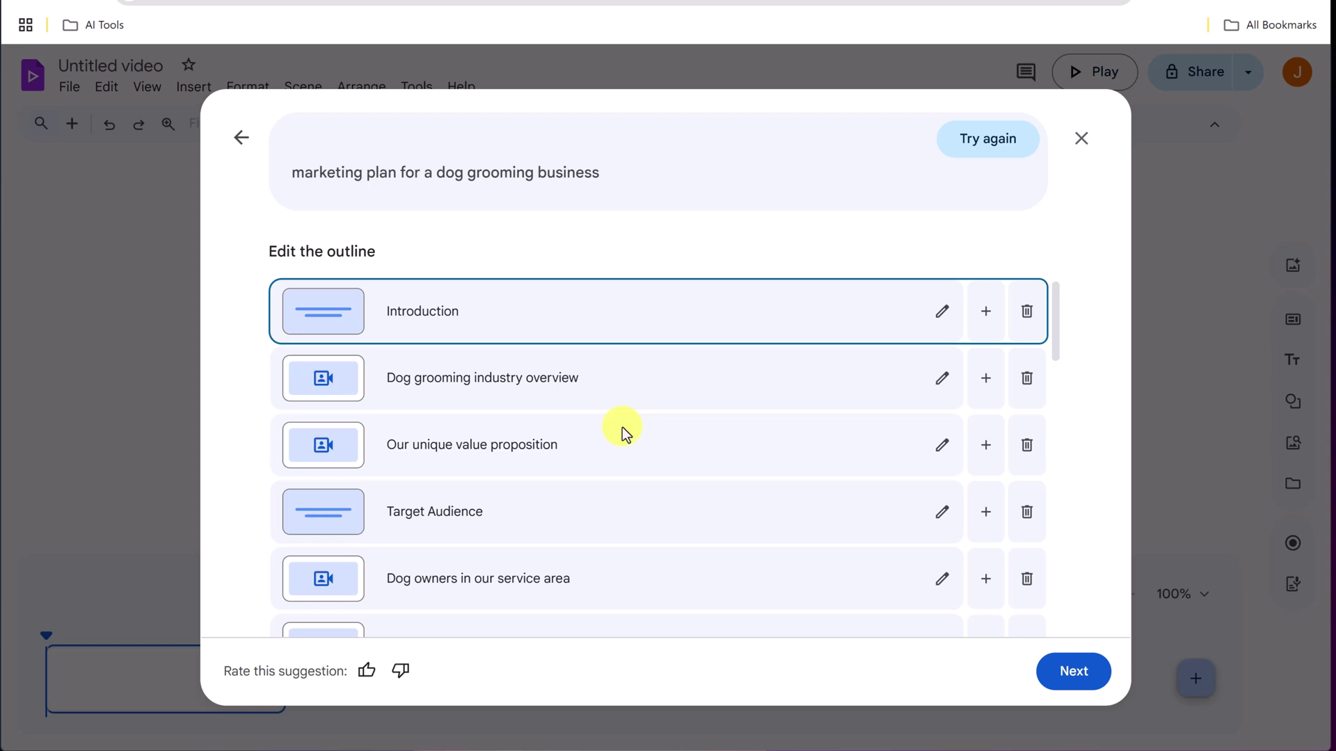
scroll(654, 439, "down", 1)
scroll(663, 438, "up", 1)
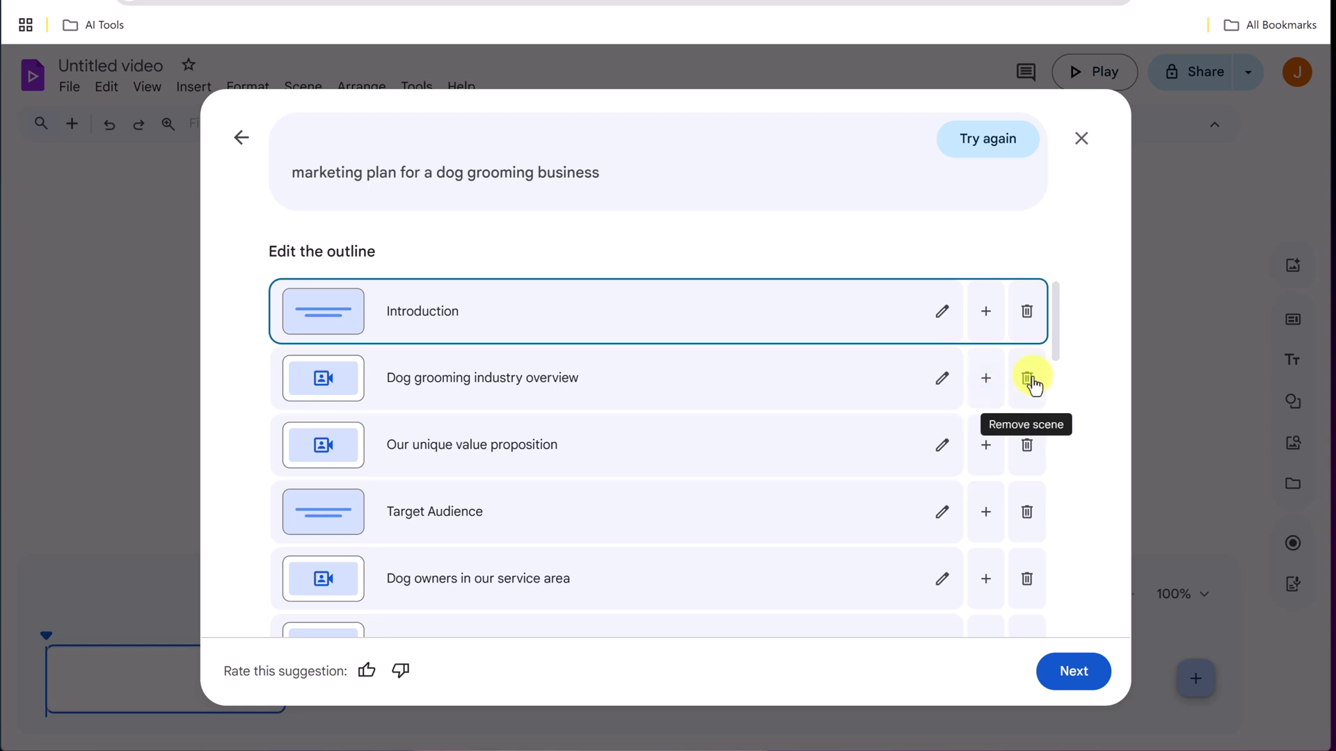
- Return to the prompt and attach The Pampered Pup document
left_click(241, 137)
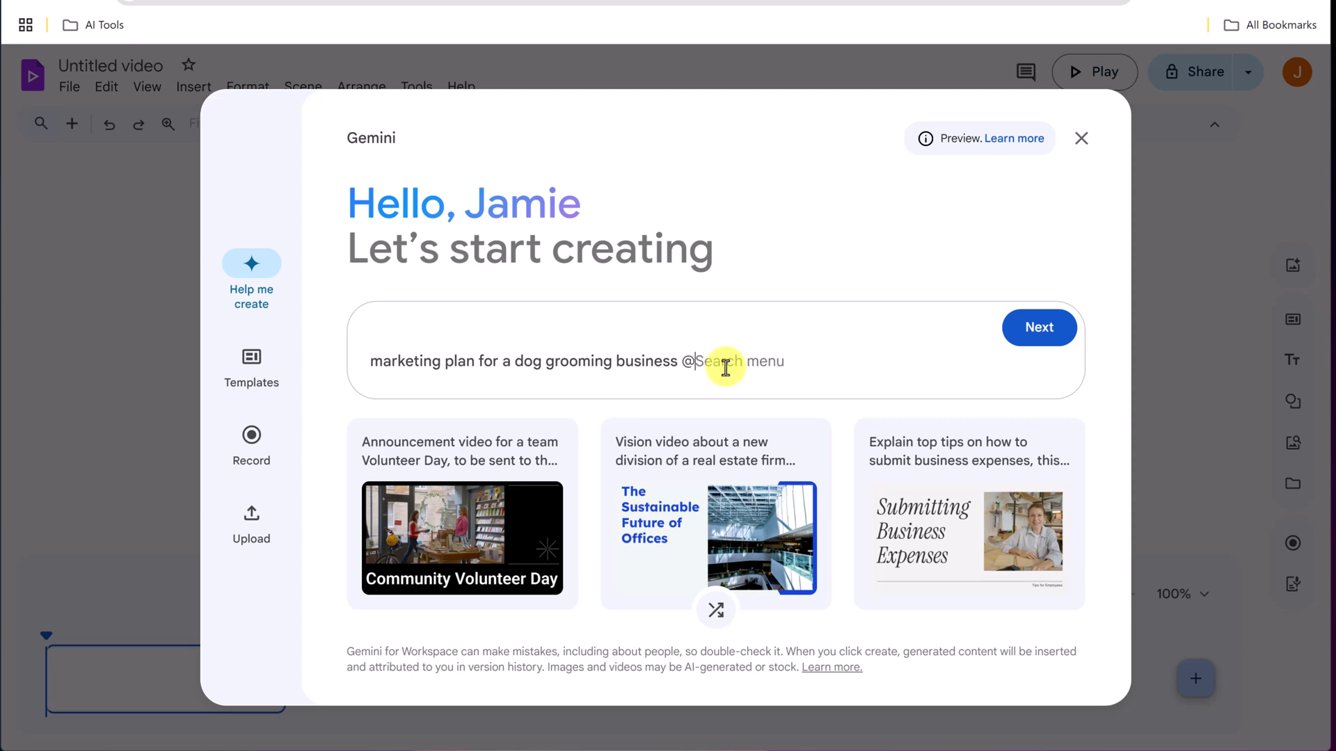
scroll(591, 473, "down", 2)
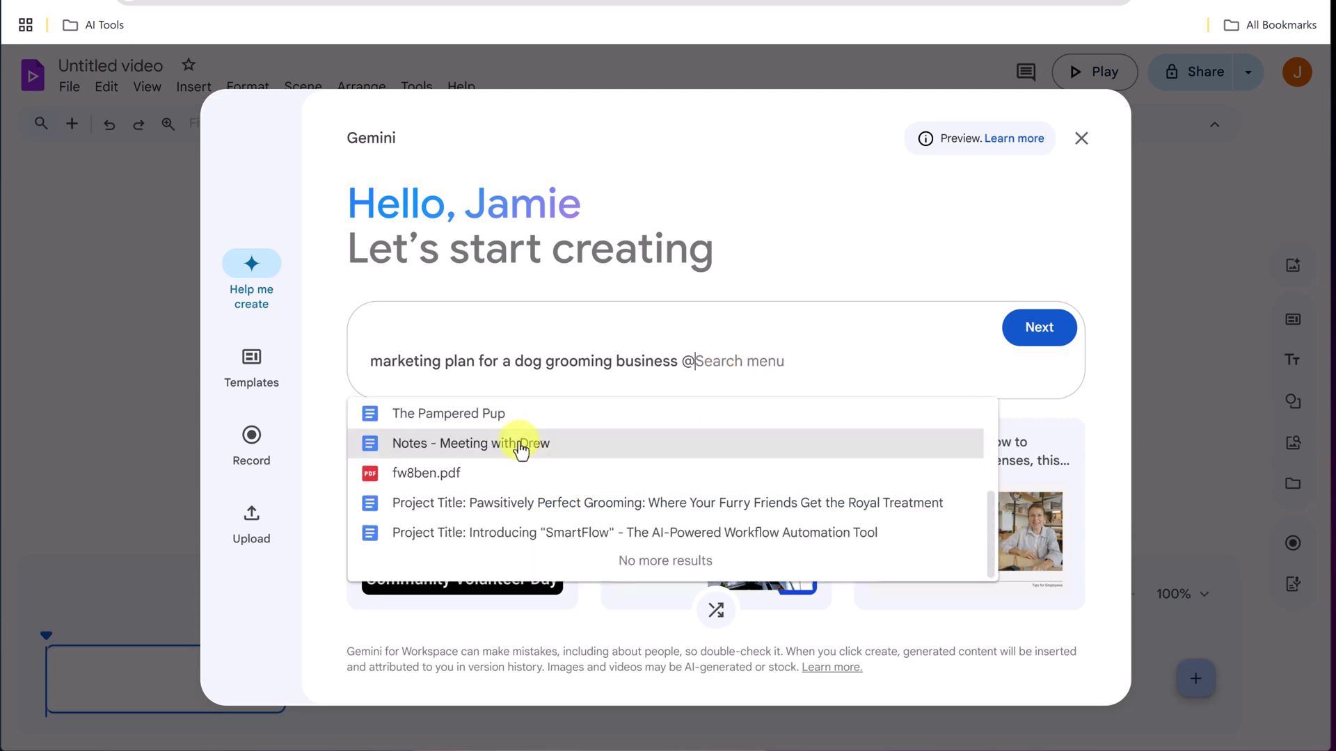
scroll(495, 493, "up", 2)
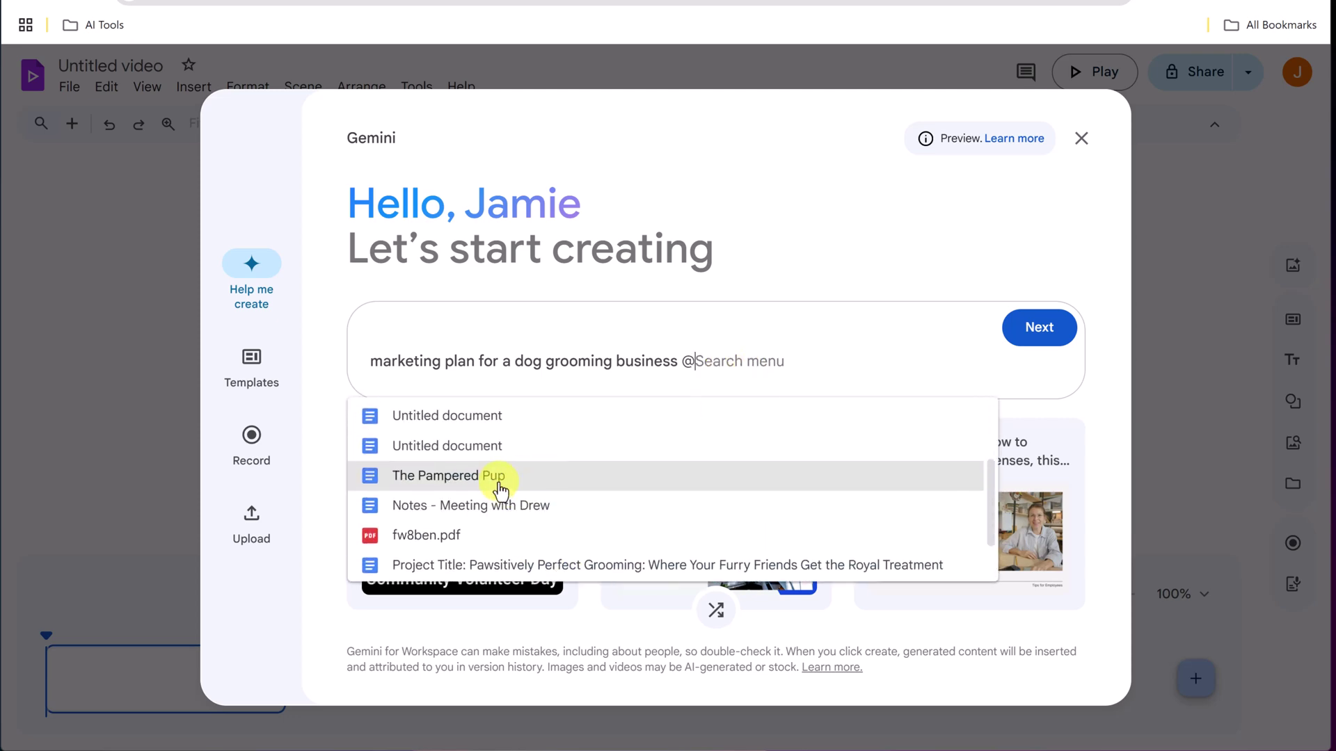
left_click(500, 487)
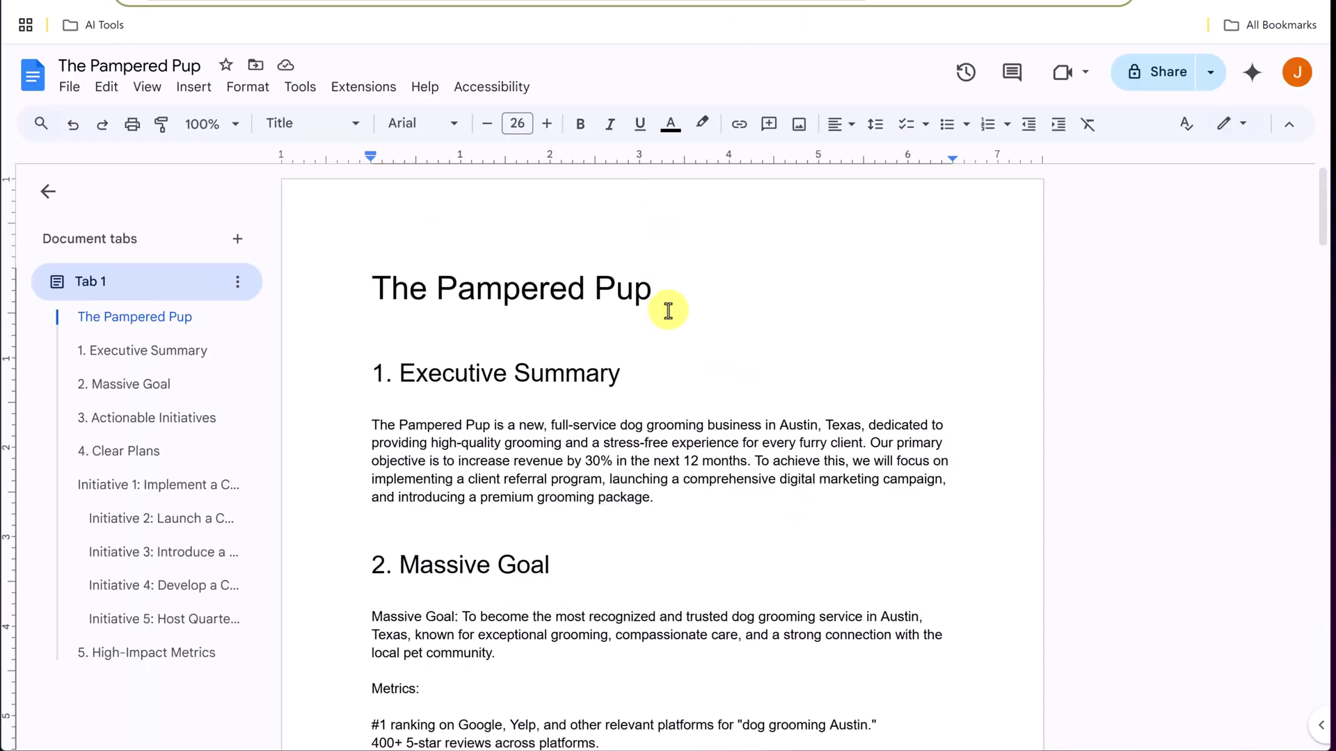
- Read The Pampered Pup doc to the end, then generate the outline from it
scroll(721, 429, "down", 15)
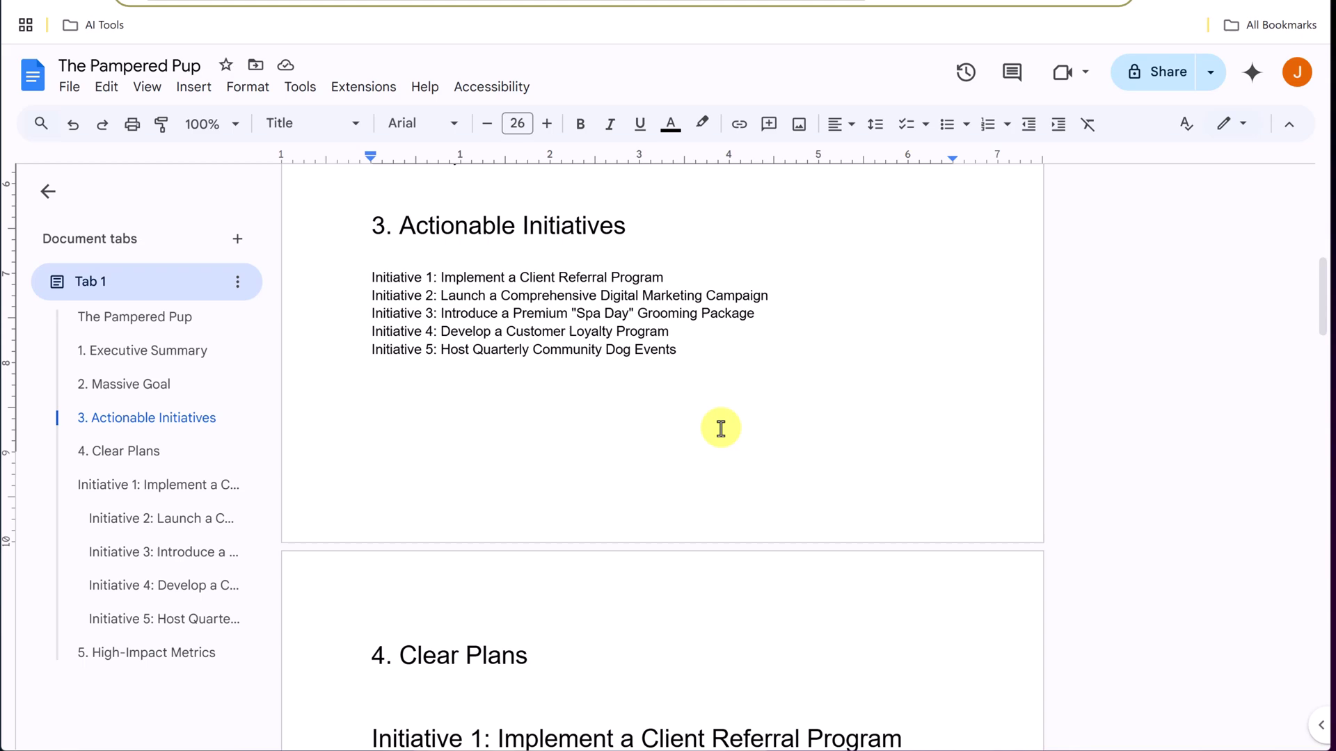
scroll(721, 429, "down", 15)
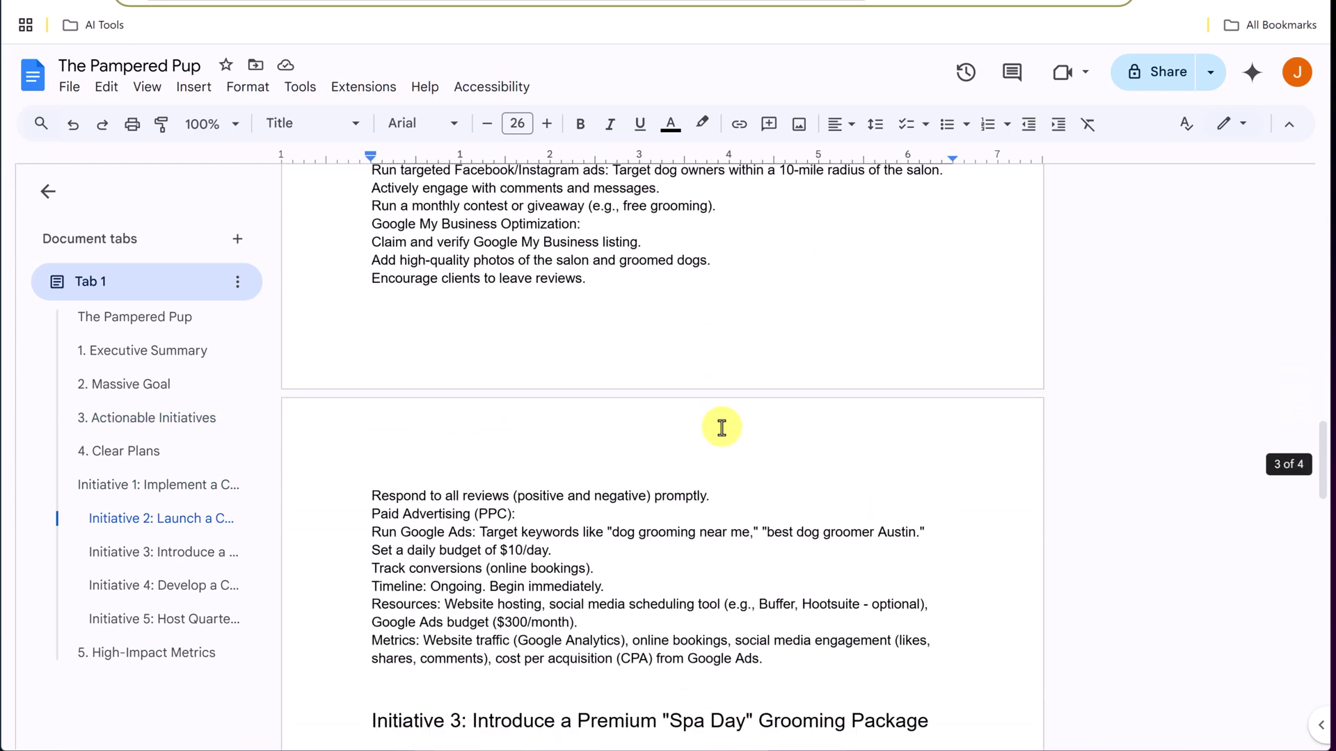
scroll(720, 429, "down", 6)
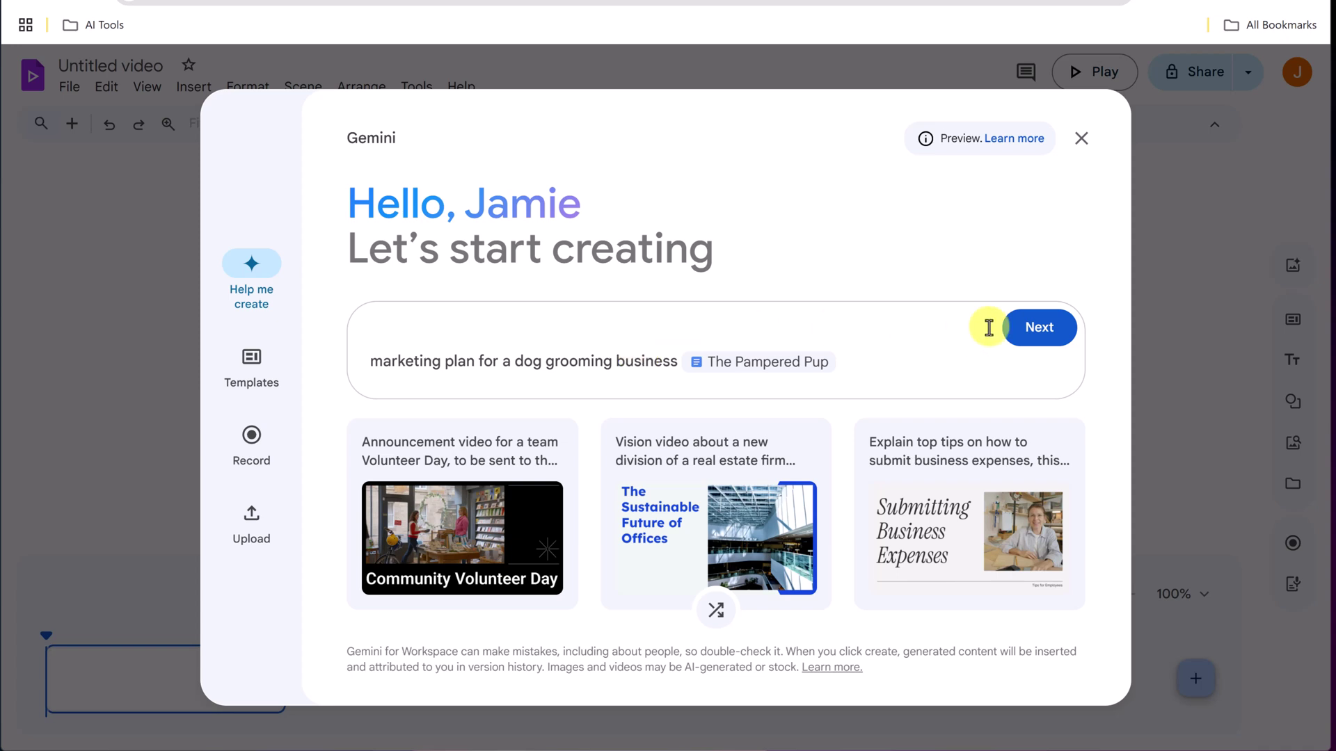
left_click(1037, 330)
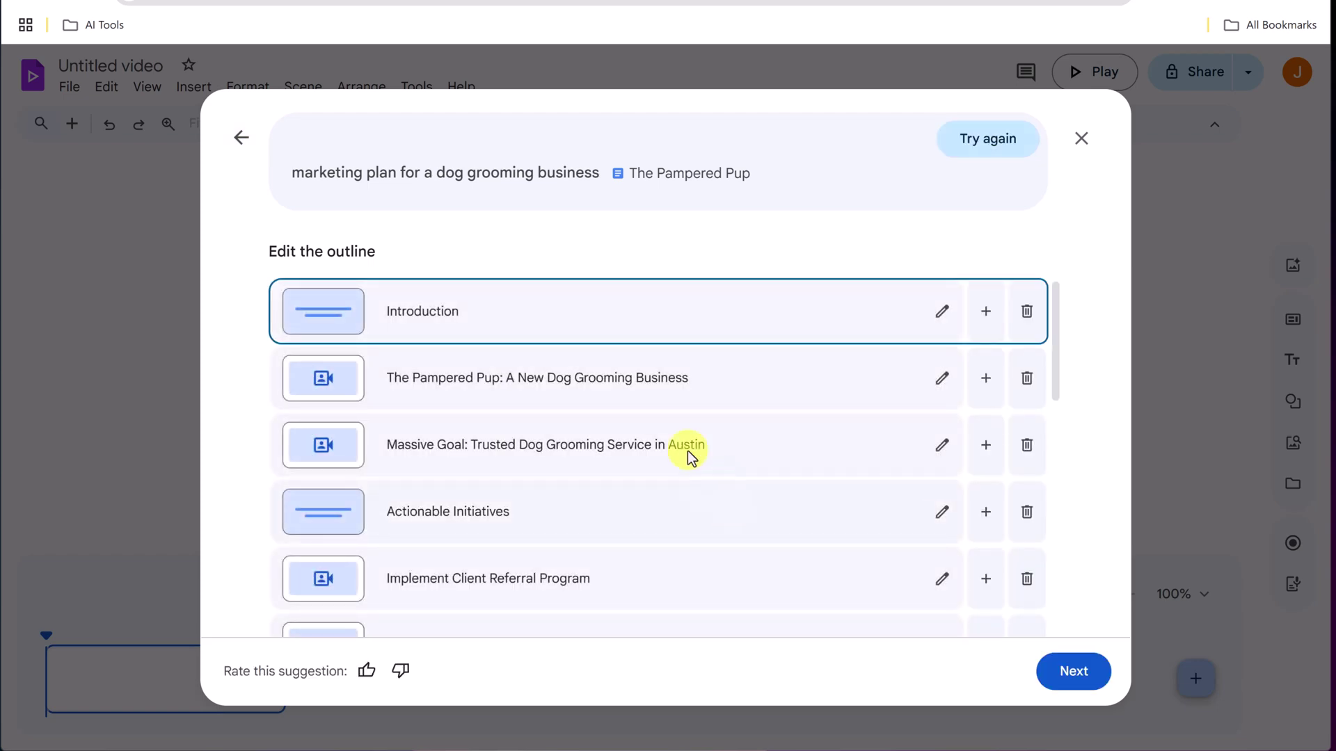
- Accept the Introduction-to-Client Referral outline and choose the 'Your title will go here' design
scroll(687, 451, "down", 5)
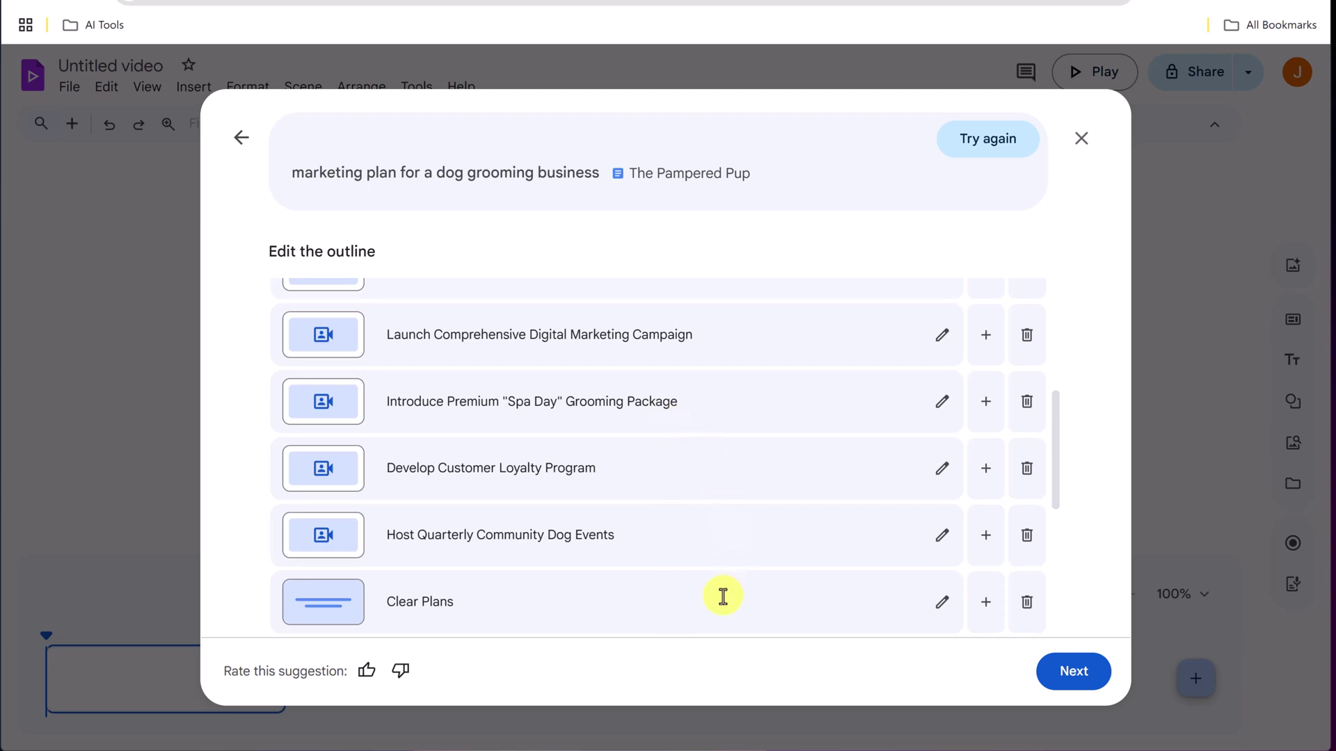
scroll(722, 596, "down", 5)
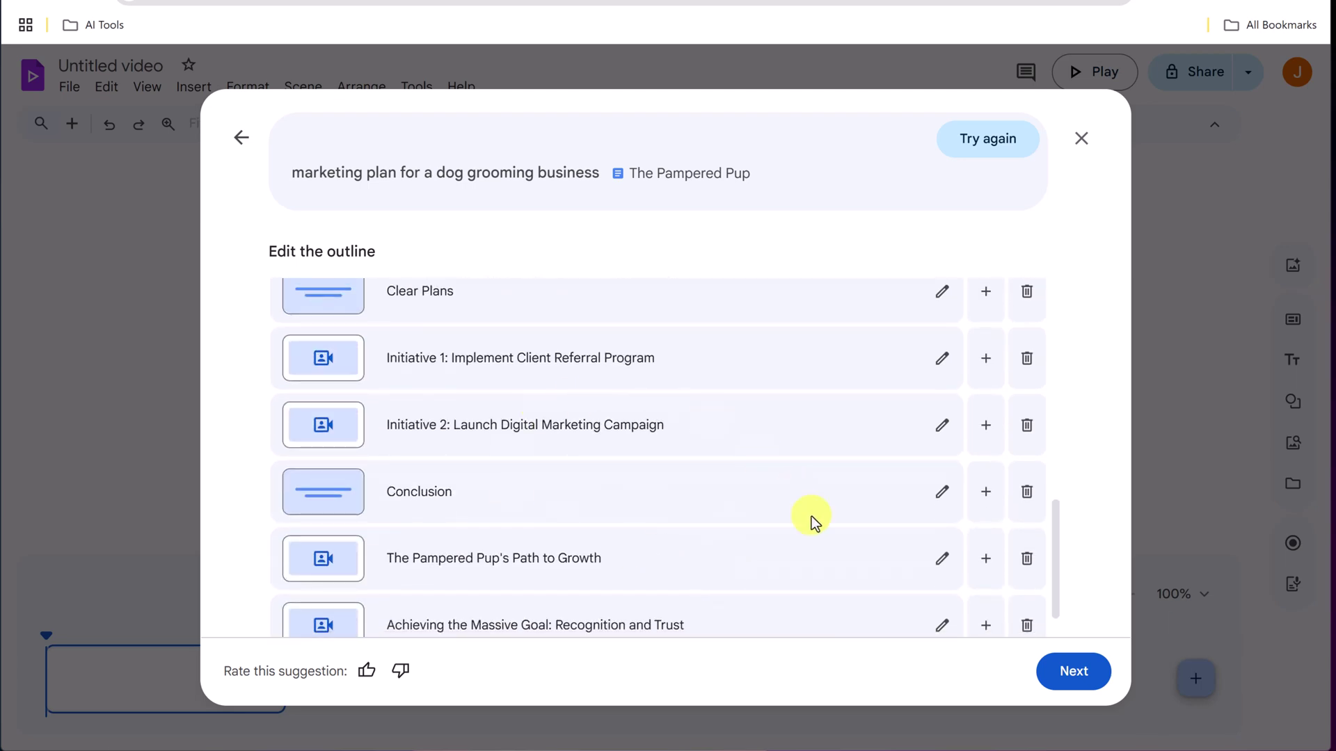
scroll(824, 482, "down", 1)
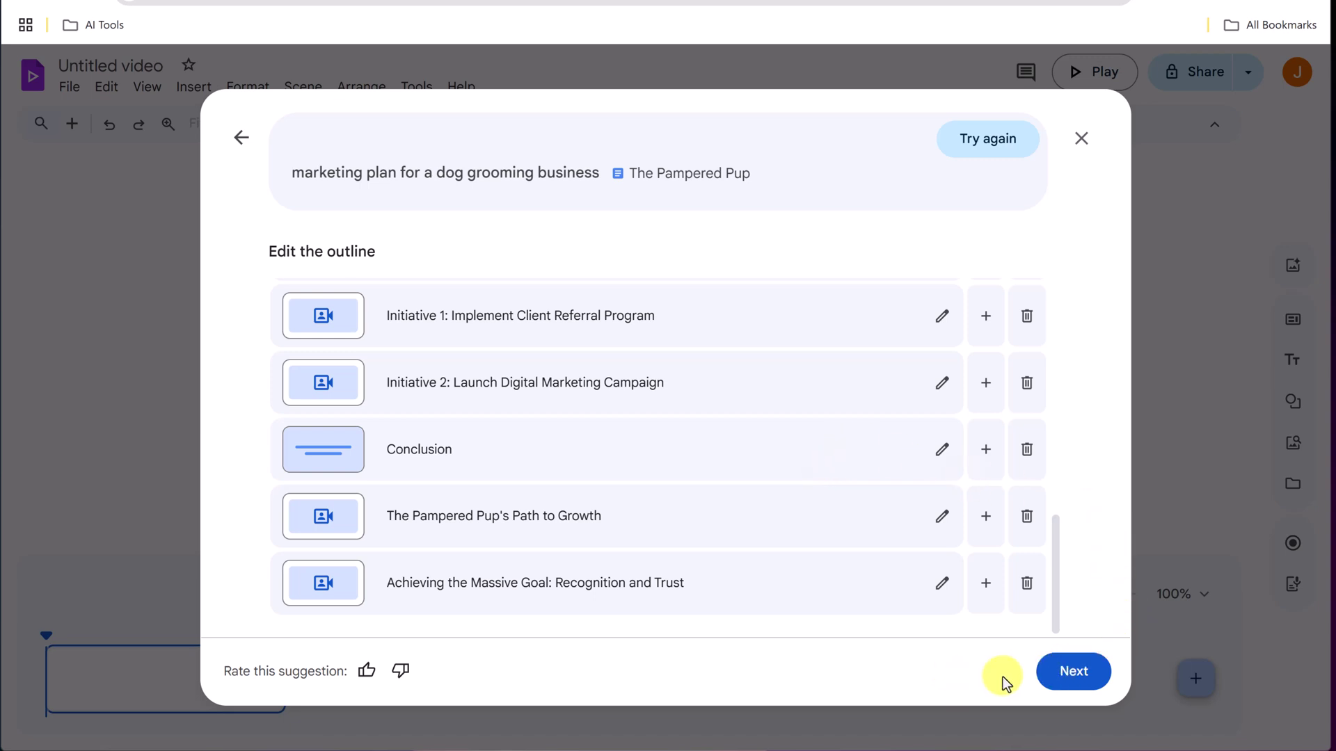
left_click(1090, 674)
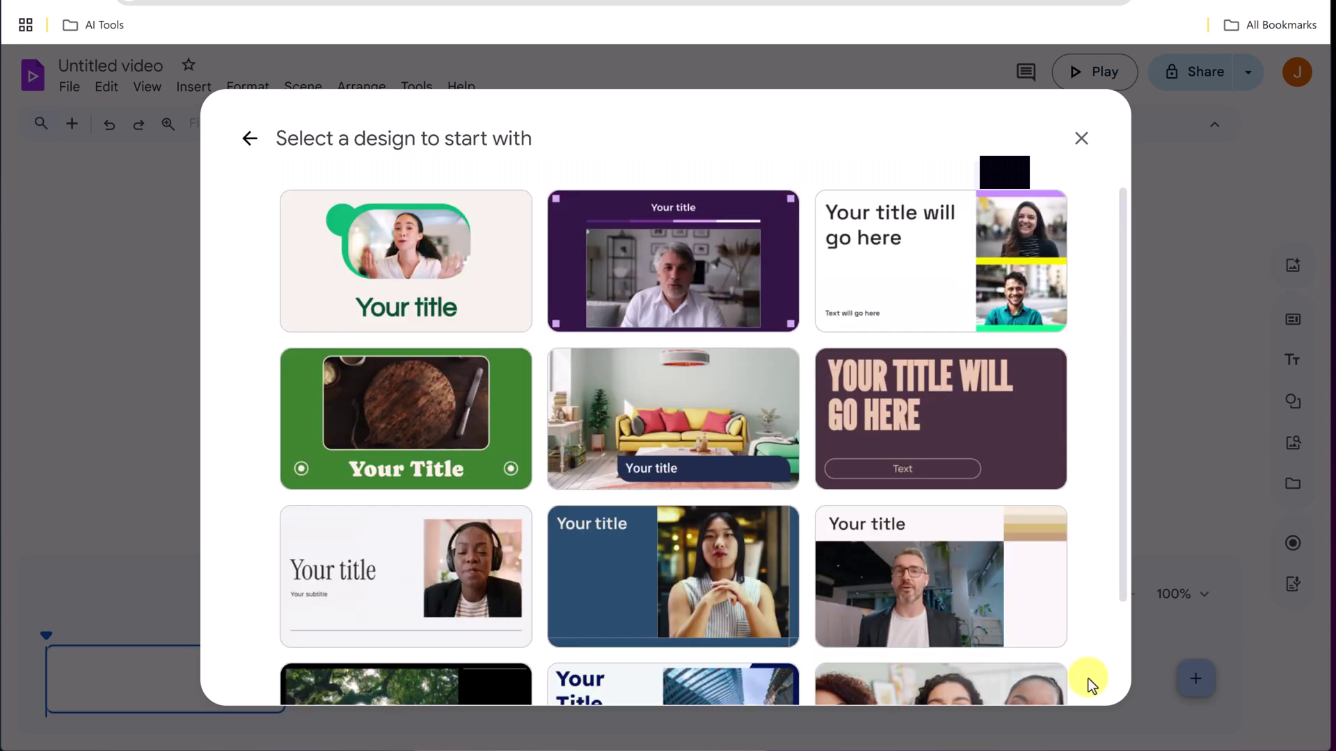
scroll(701, 417, "down", 2)
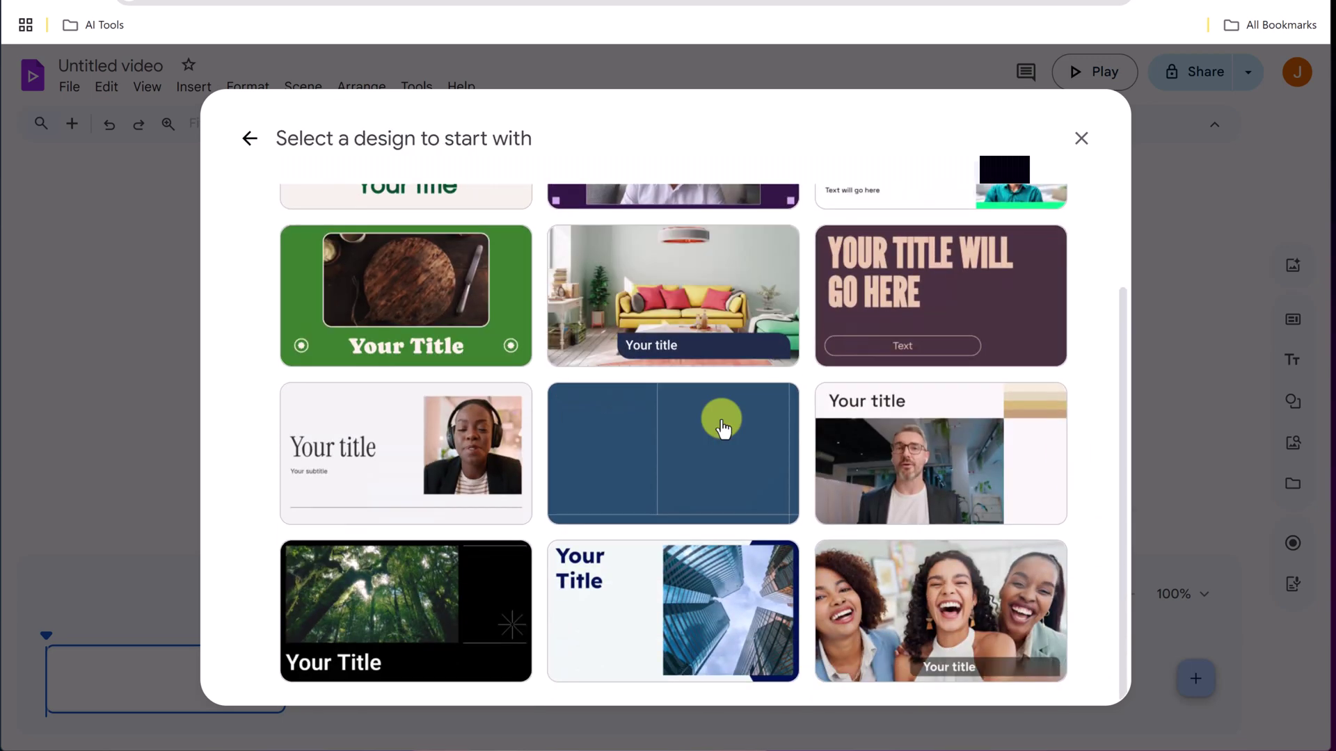
scroll(721, 418, "up", 2)
left_click(899, 302)
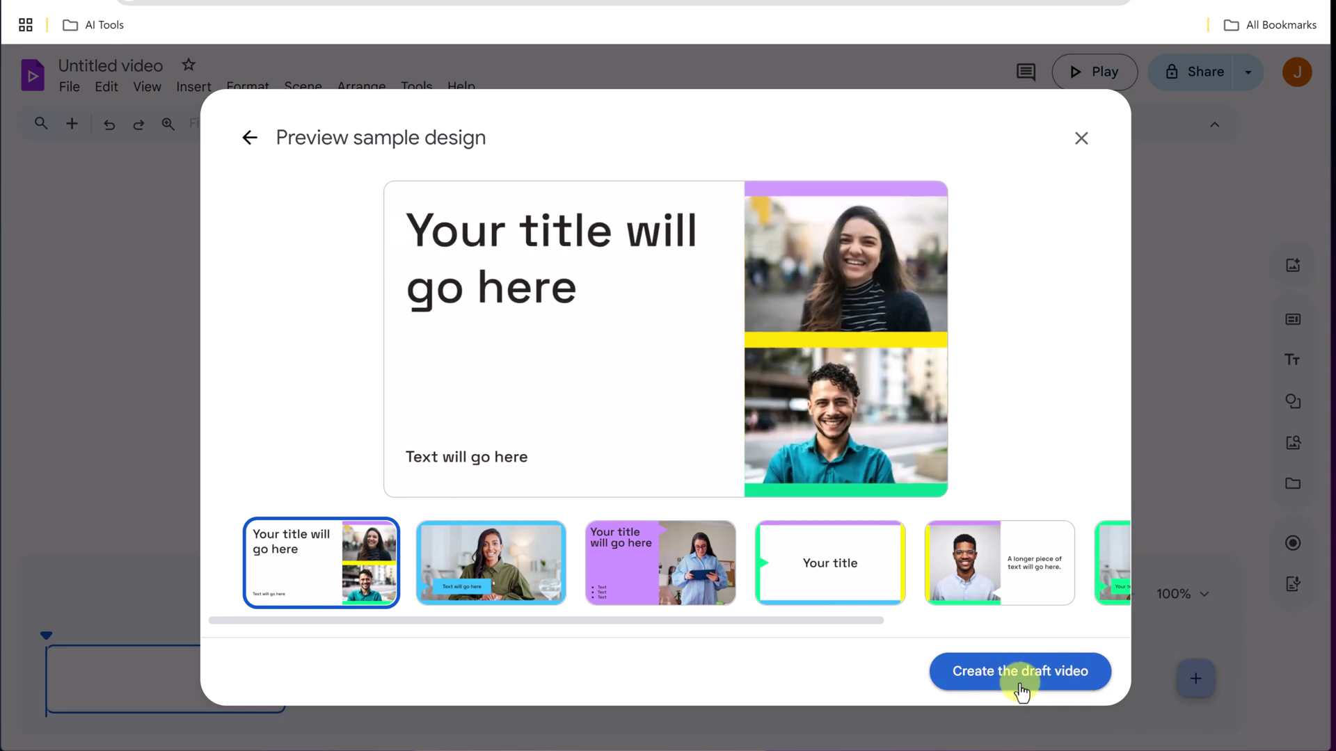
- Create the 01:49.2 draft and select the grooming video in The Pampered Pup scene
left_click(1023, 680)
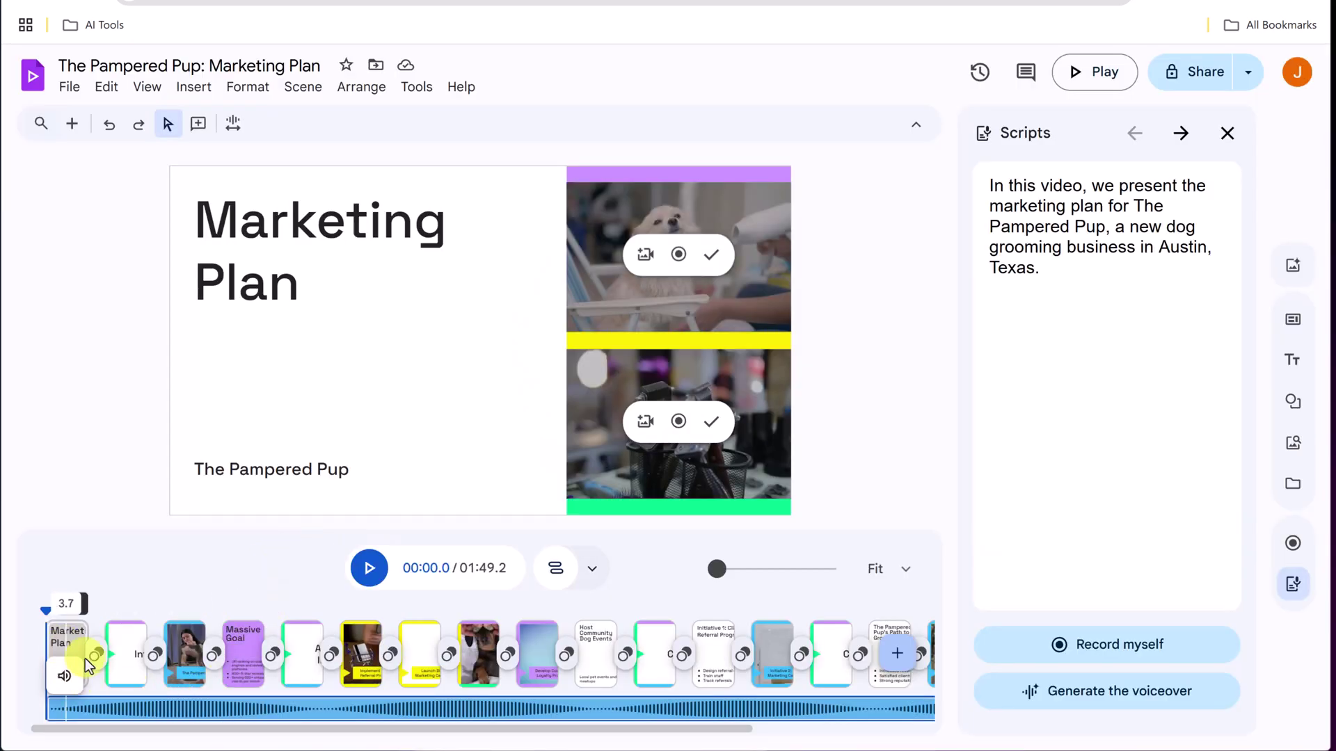
left_click_drag(53, 610, 194, 624)
left_click(194, 623)
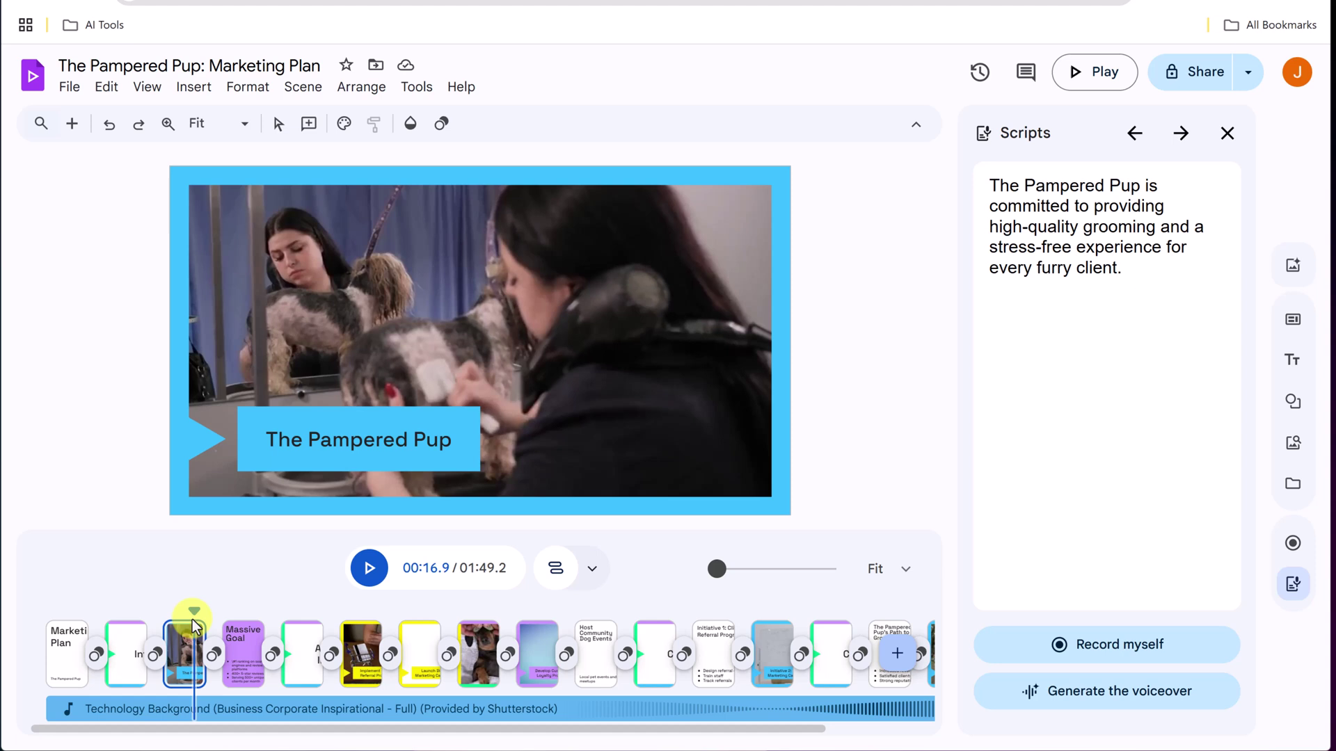
left_click(367, 318)
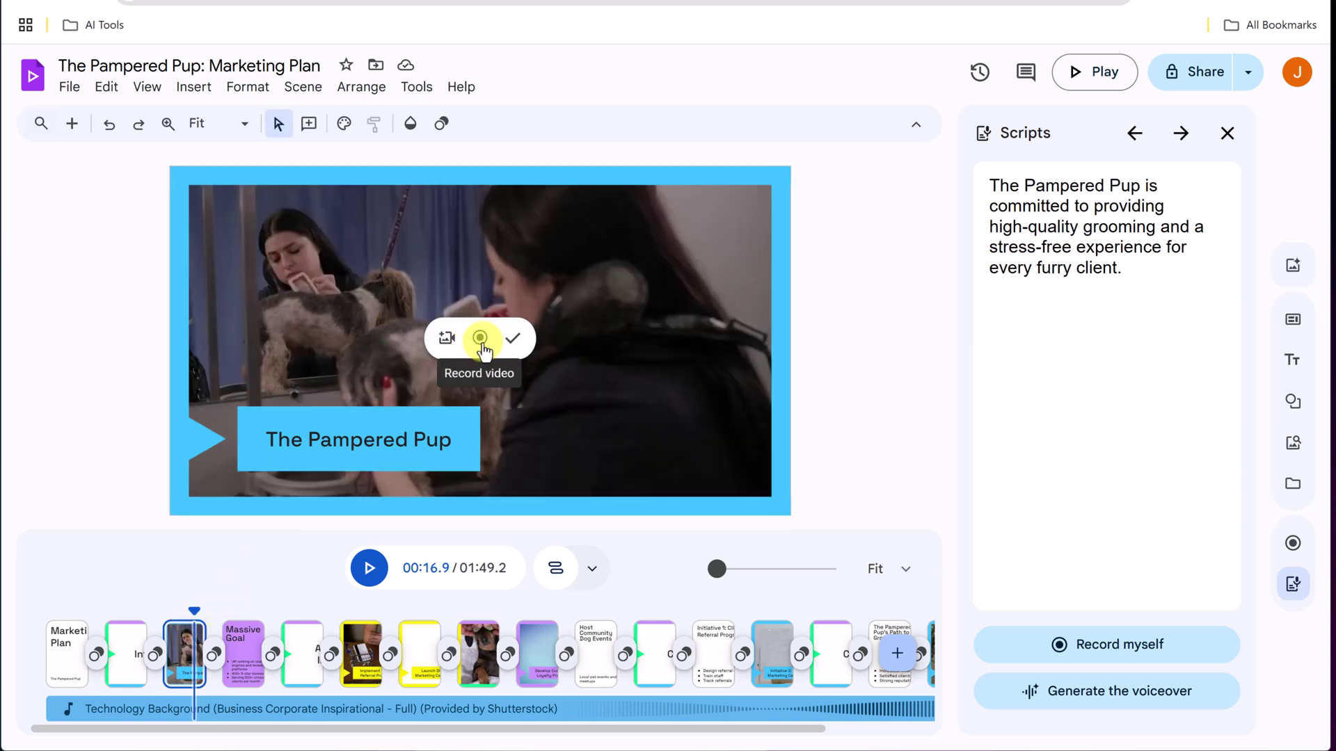
- Replace The Pampered Pup scene's video with the first 'Dog grooming salon' stock clip
left_click(448, 340)
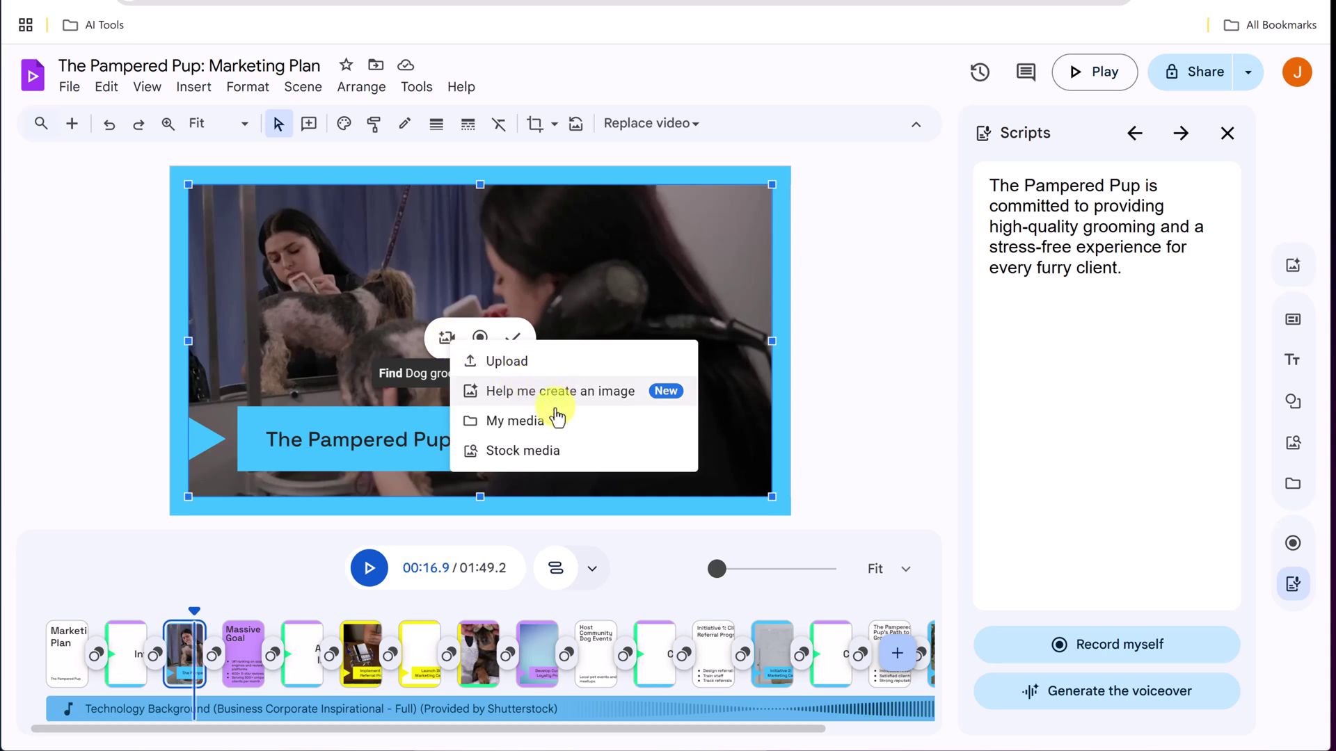
left_click(559, 449)
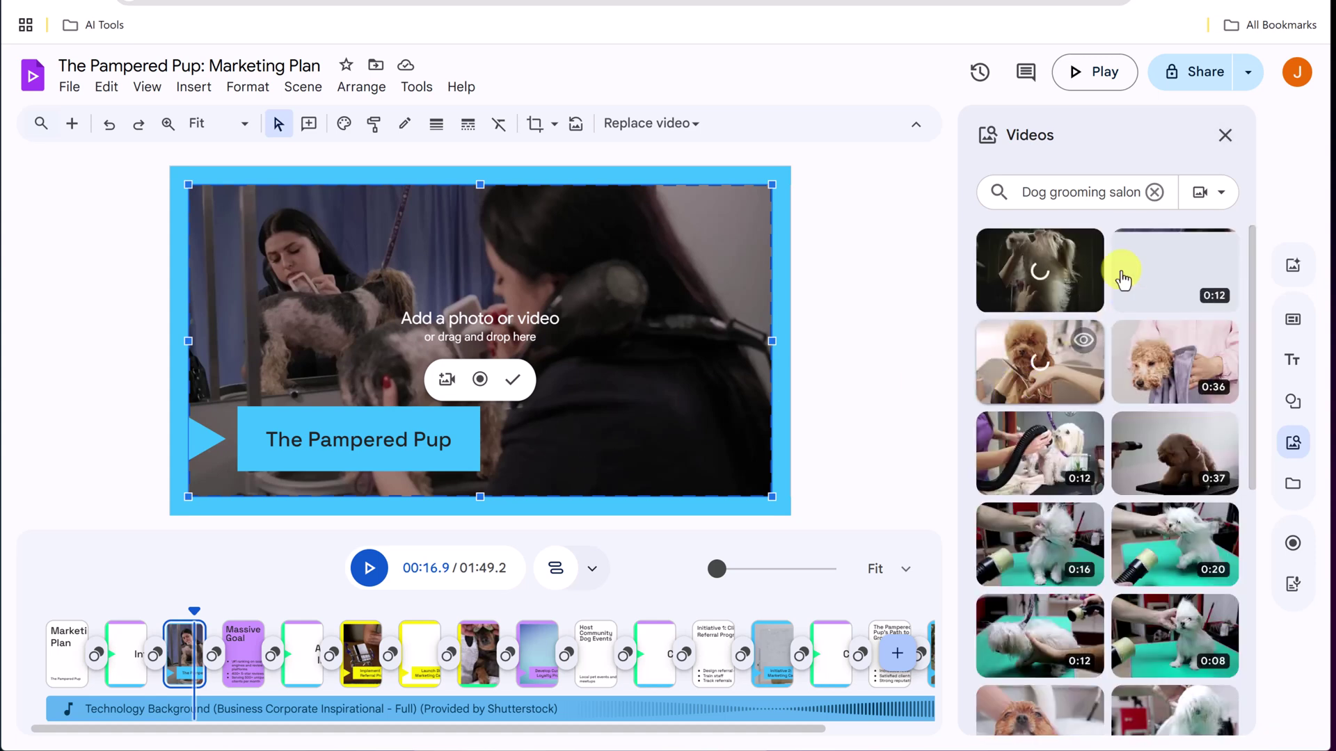
left_click(1039, 287)
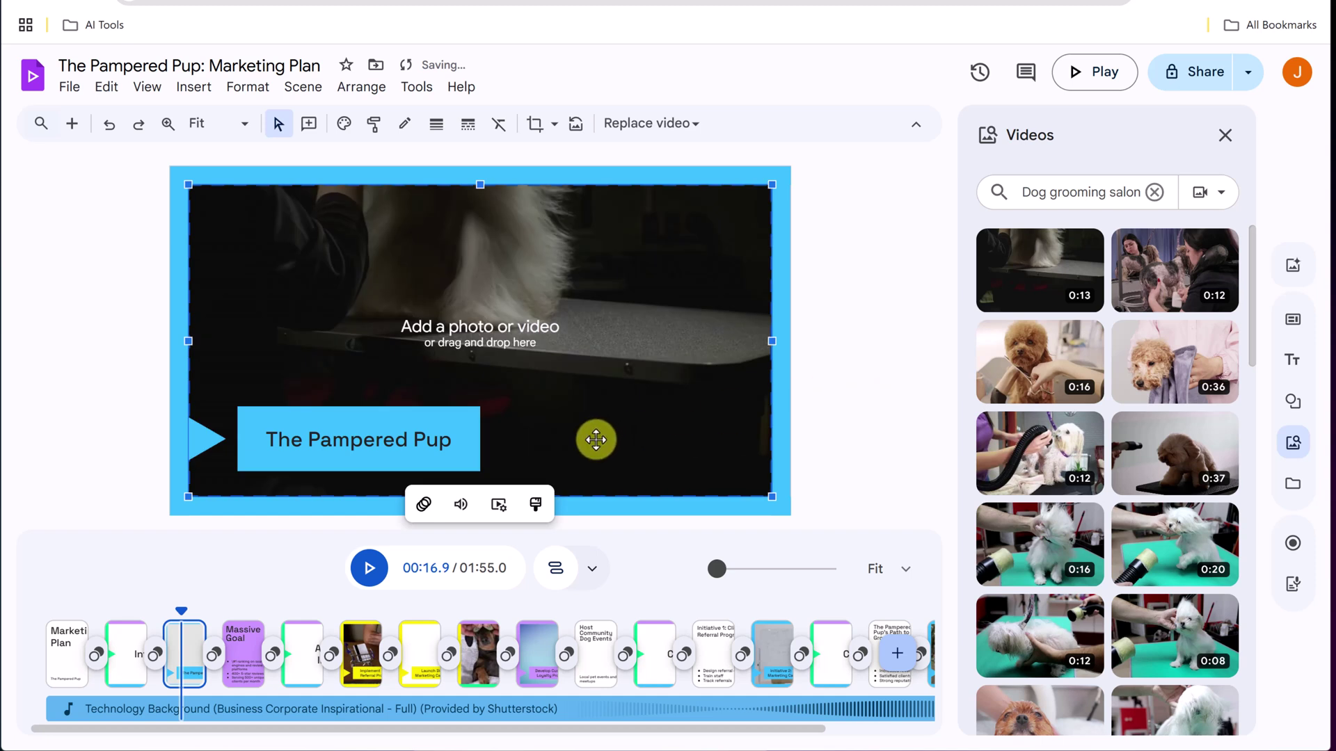
left_click(358, 445)
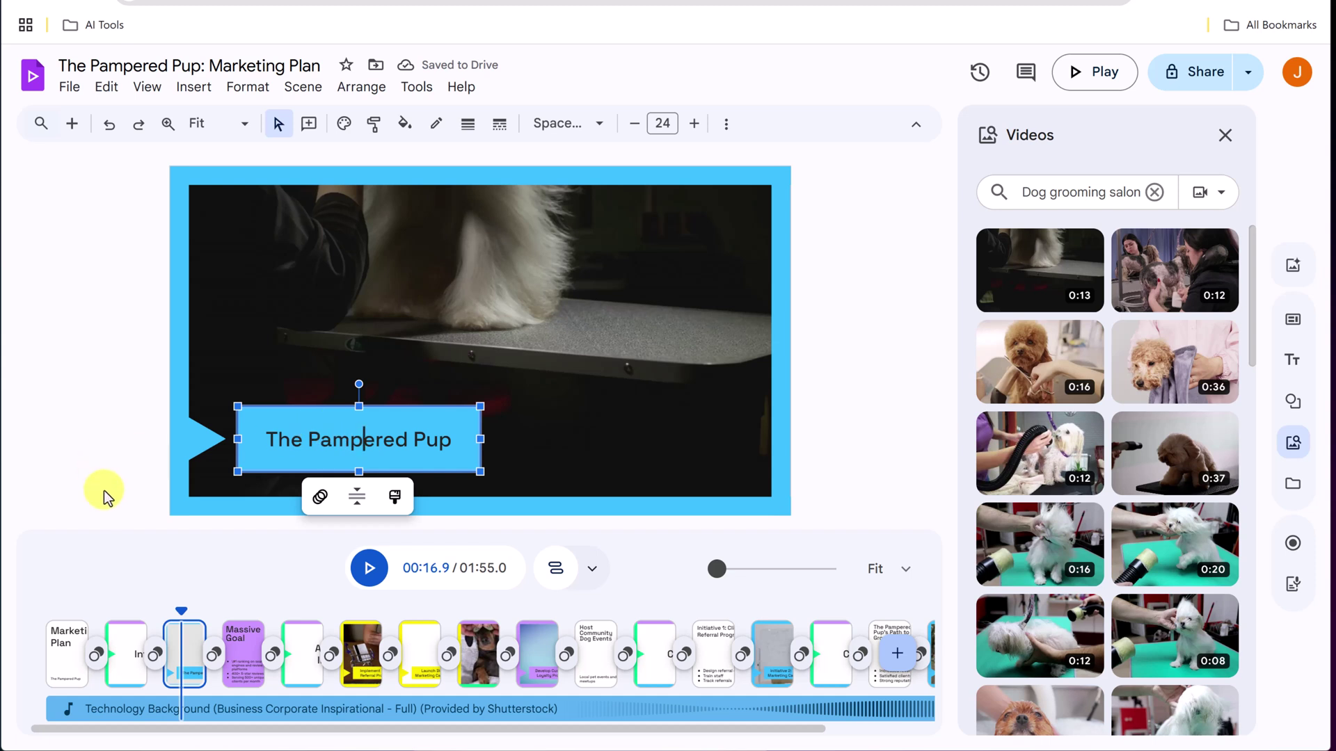
- Add a 1.5 s leftward Push transition between the Introduction and The Pampered Pup scenes
left_click(155, 654)
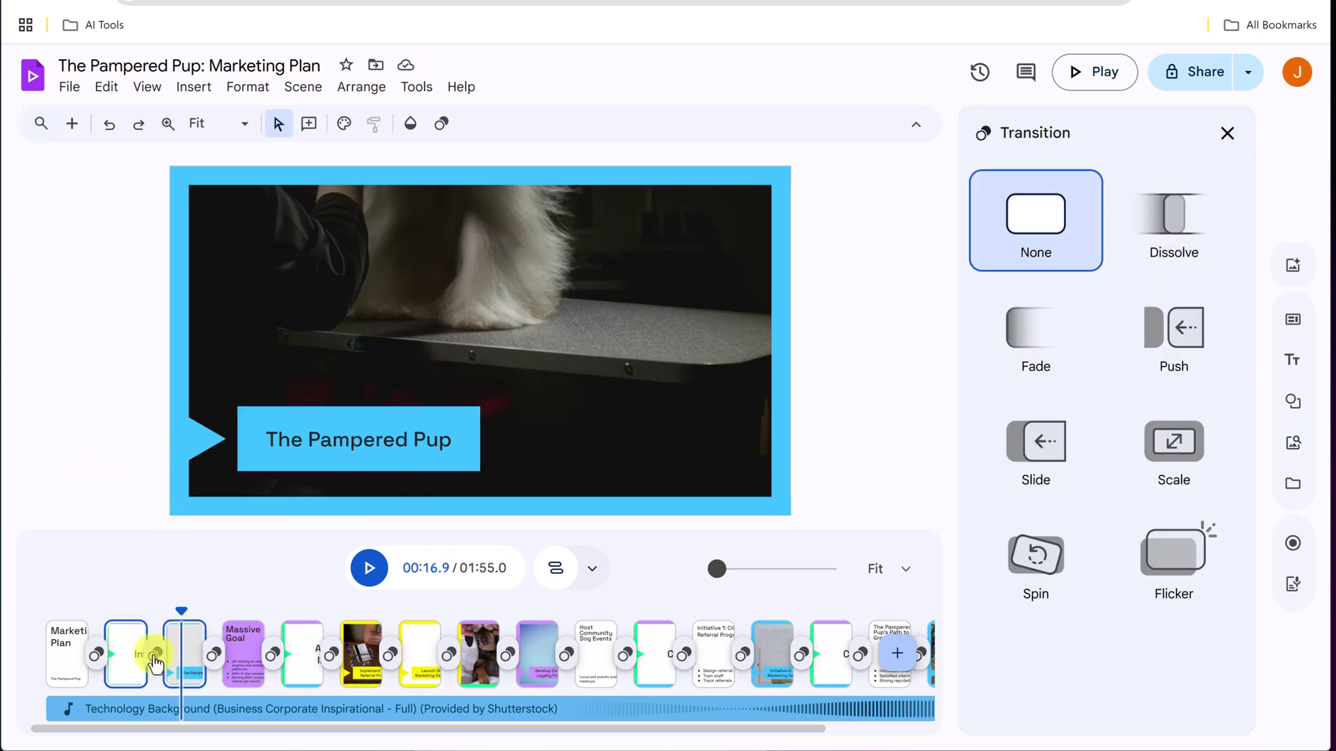
left_click(1170, 332)
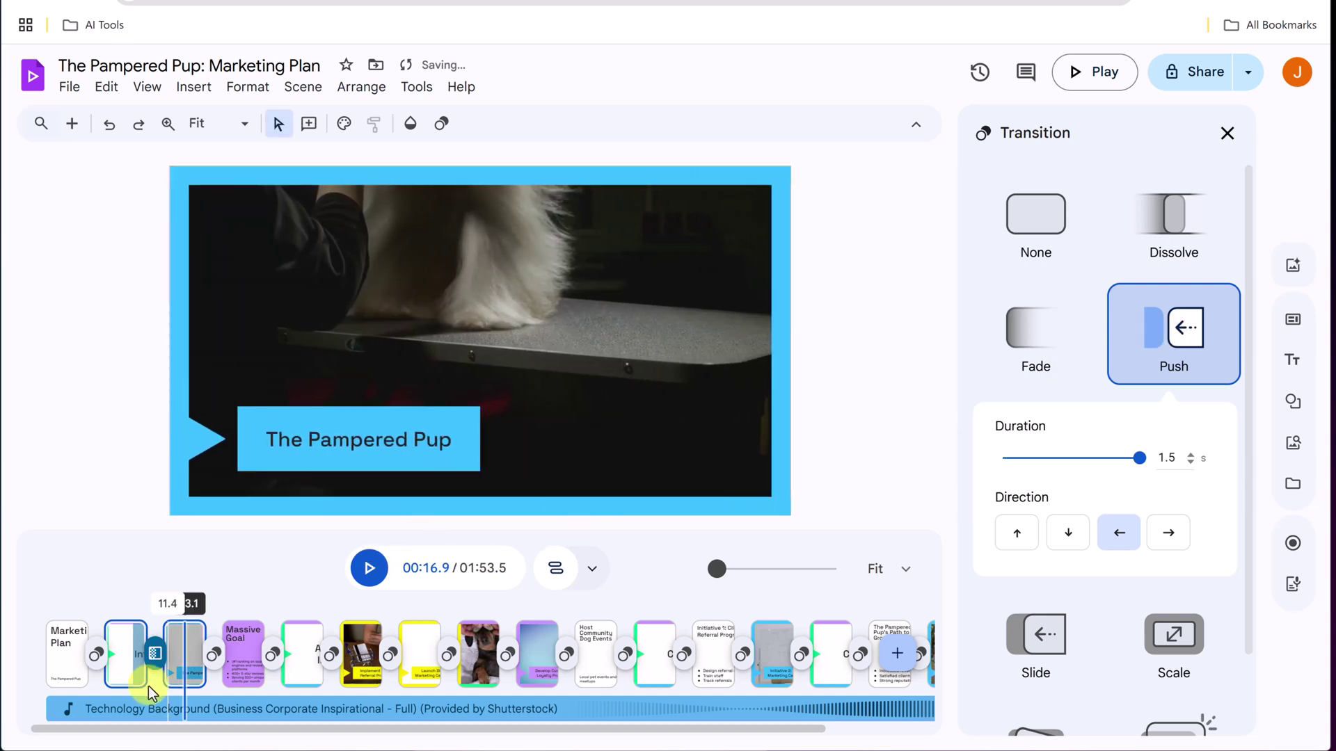
left_click(148, 626)
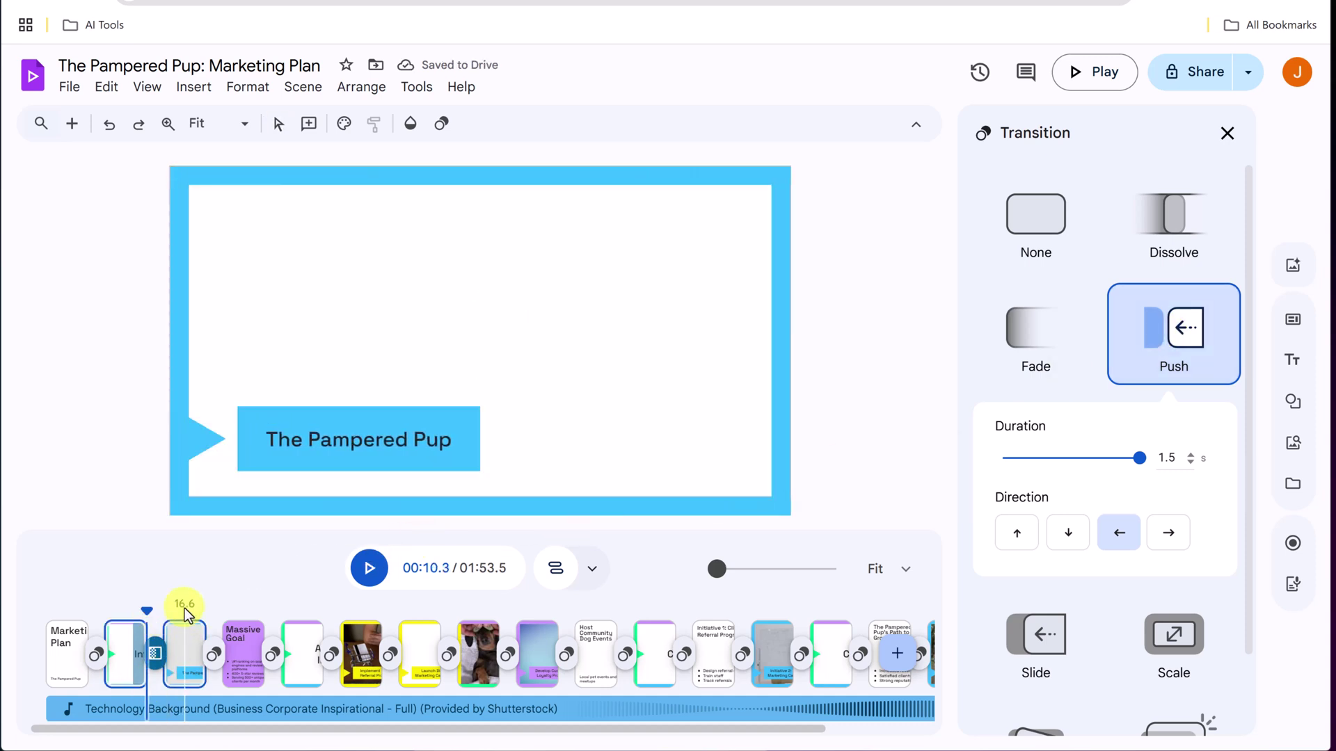
left_click(1227, 133)
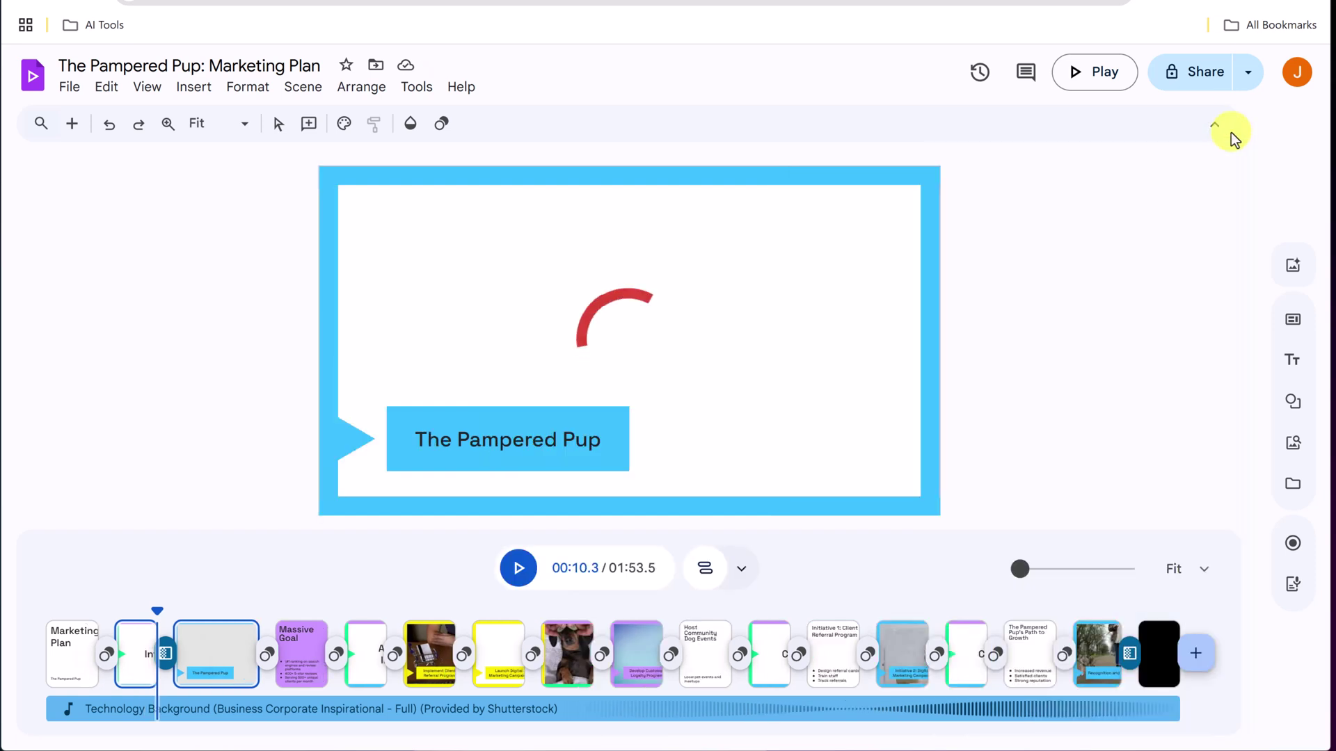
- Show the Scripts panel with The Pampered Pup grooming narration, checking the Record myself options without recording
left_click(1291, 591)
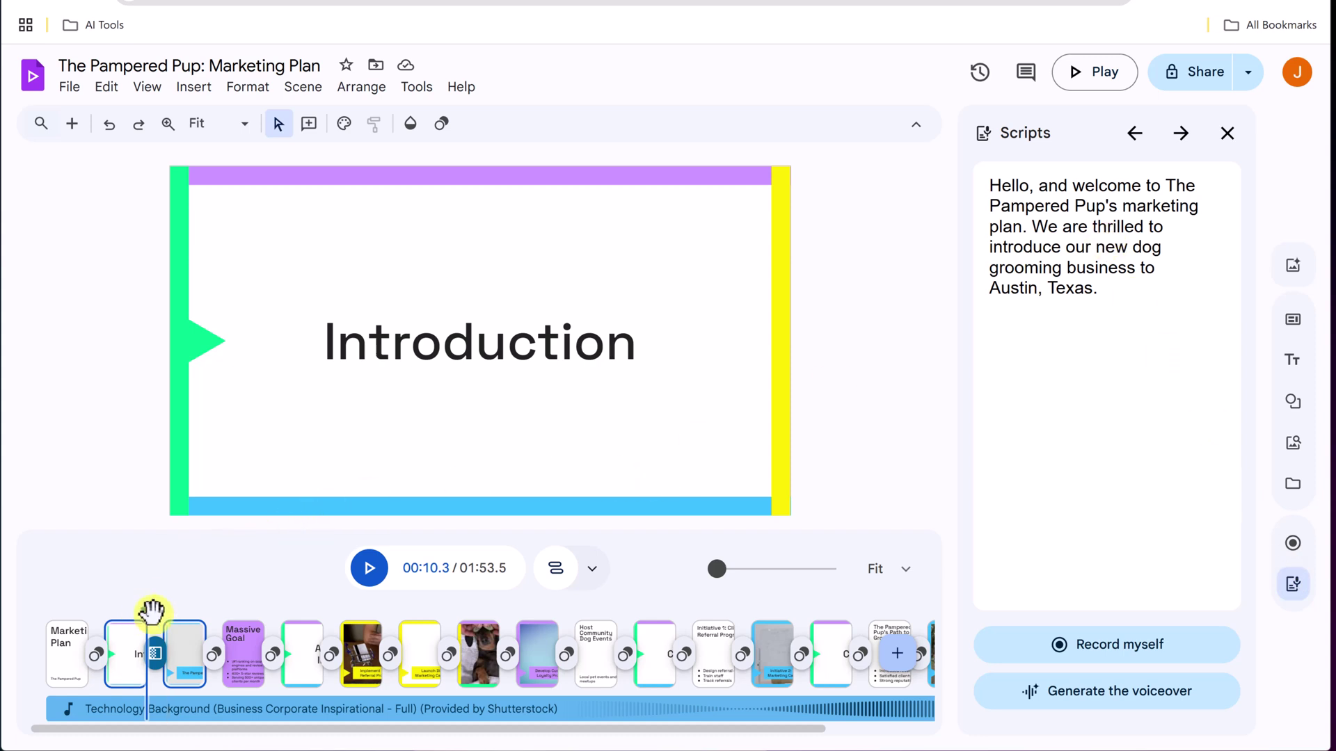
left_click_drag(147, 610, 182, 611)
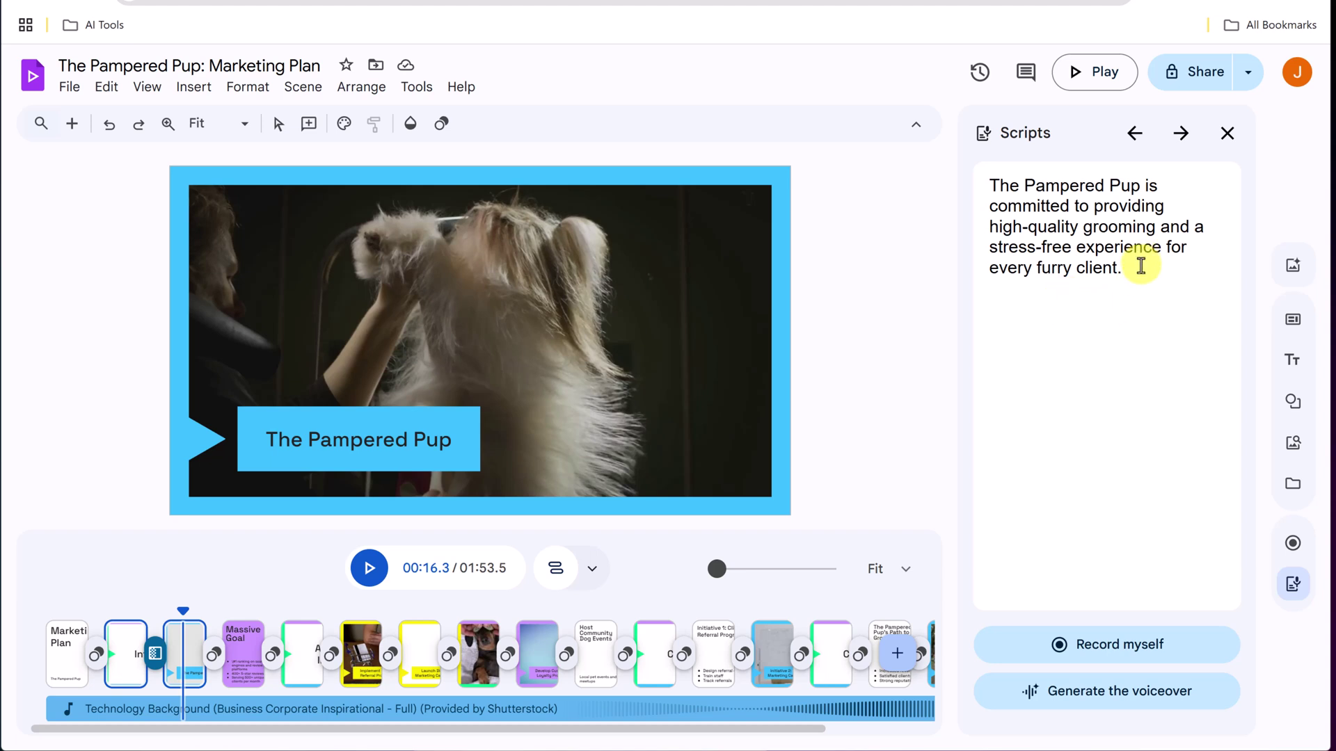
left_click(1145, 663)
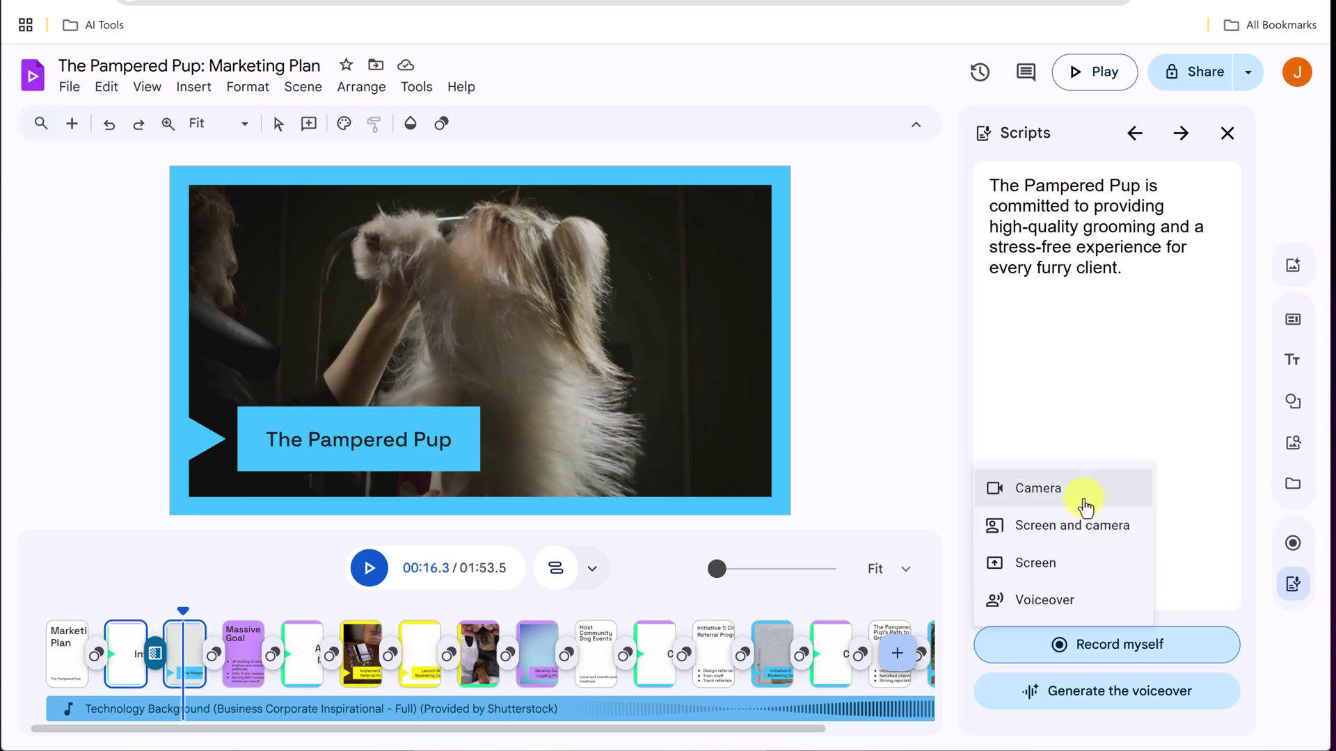
left_click(1103, 376)
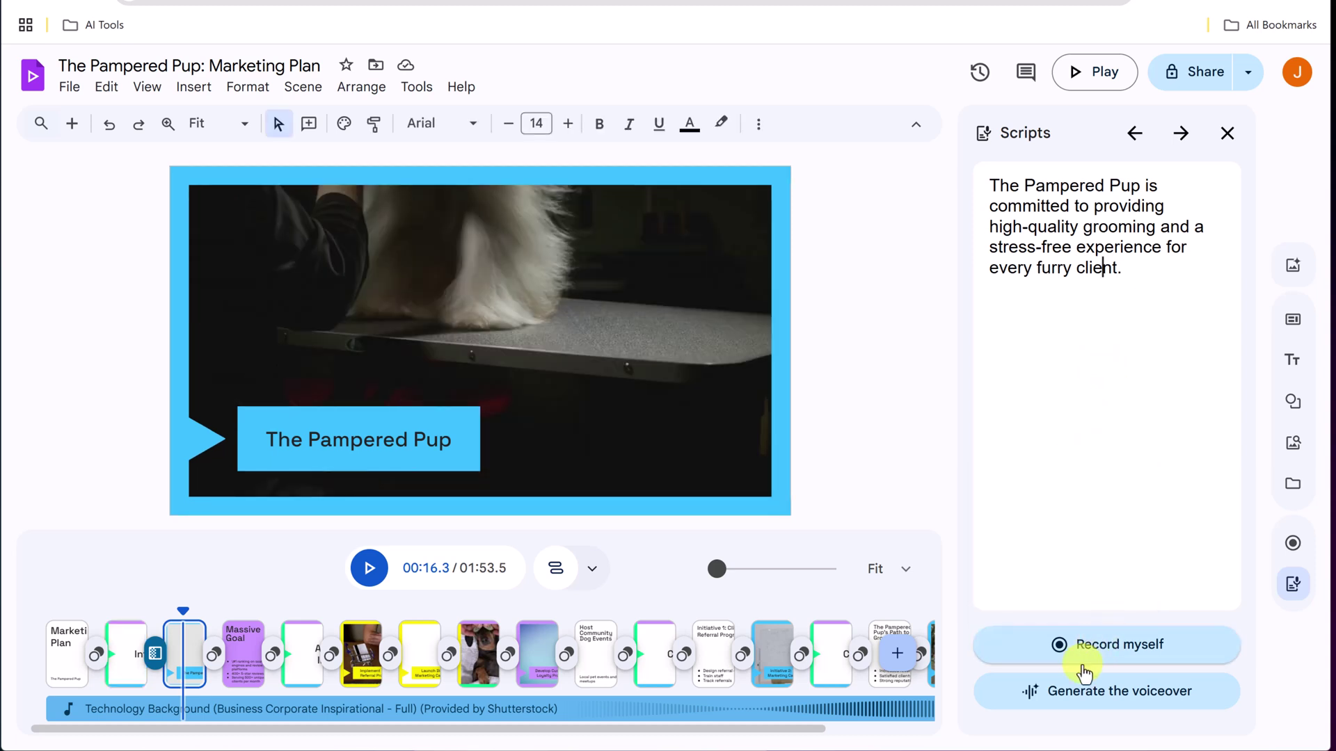
- Generate an AI voiceover of the scene script in the Friendly voice and add it to the timeline
left_click(1118, 707)
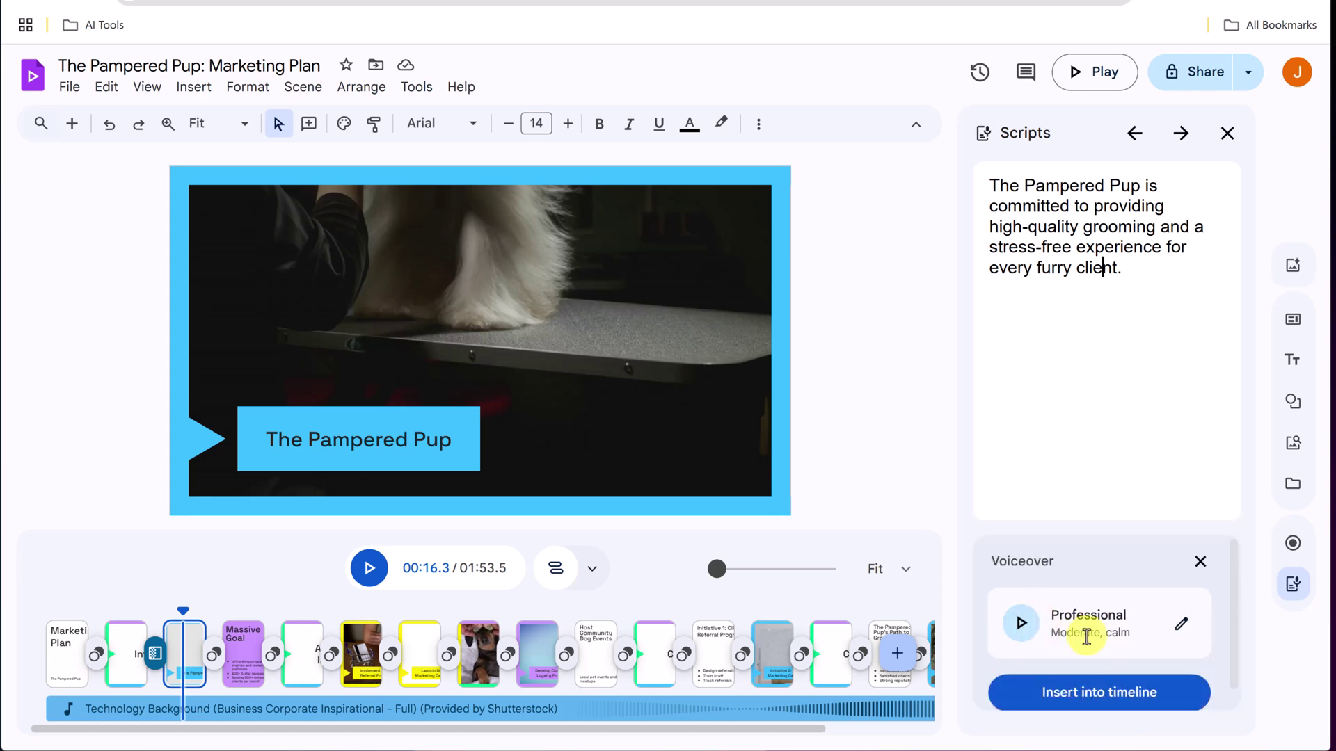
left_click(1170, 628)
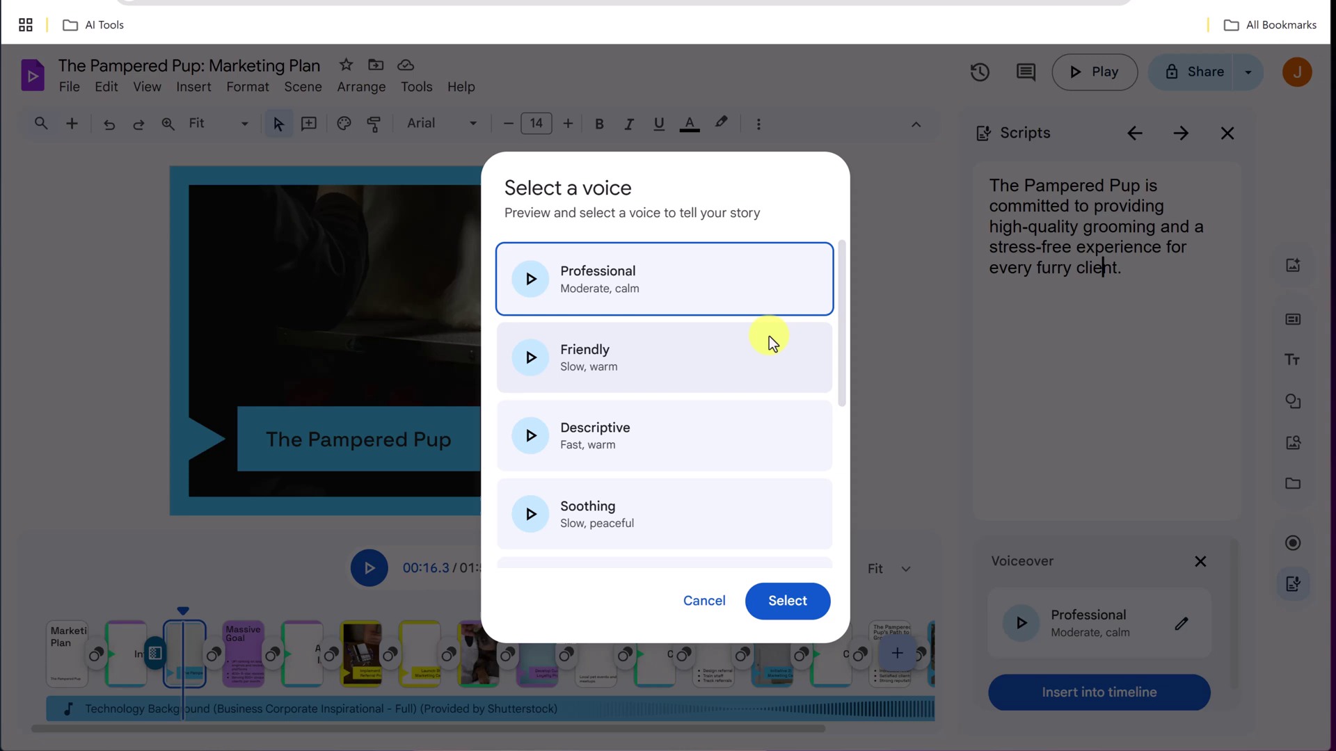
scroll(640, 375, "down", 1)
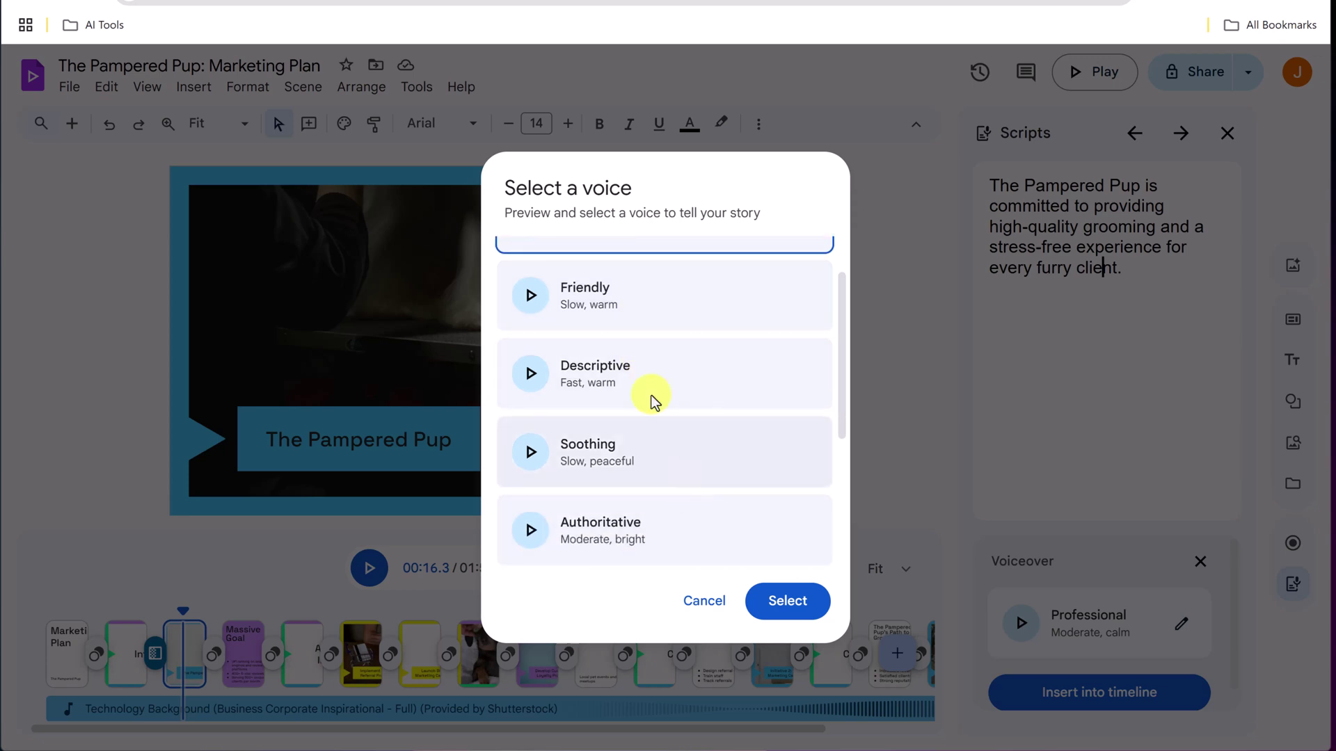
left_click(619, 296)
left_click(789, 598)
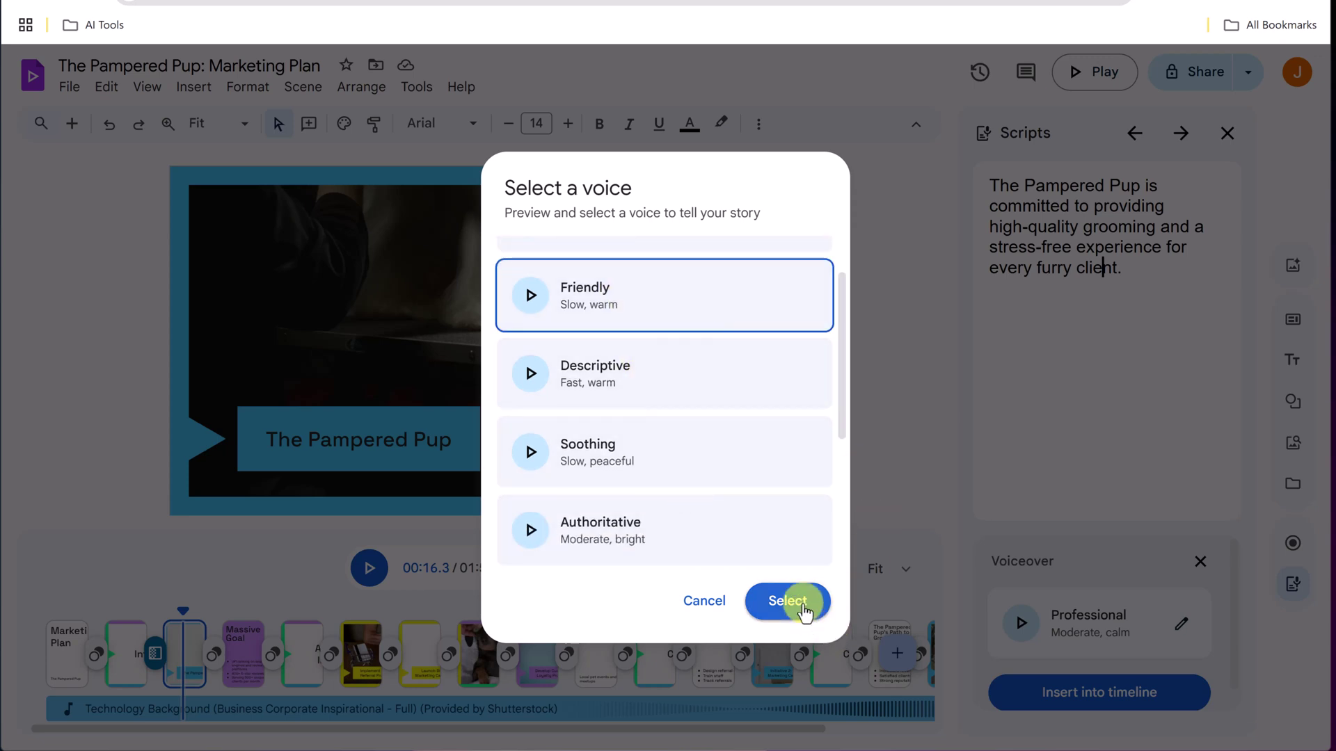
left_click(1114, 692)
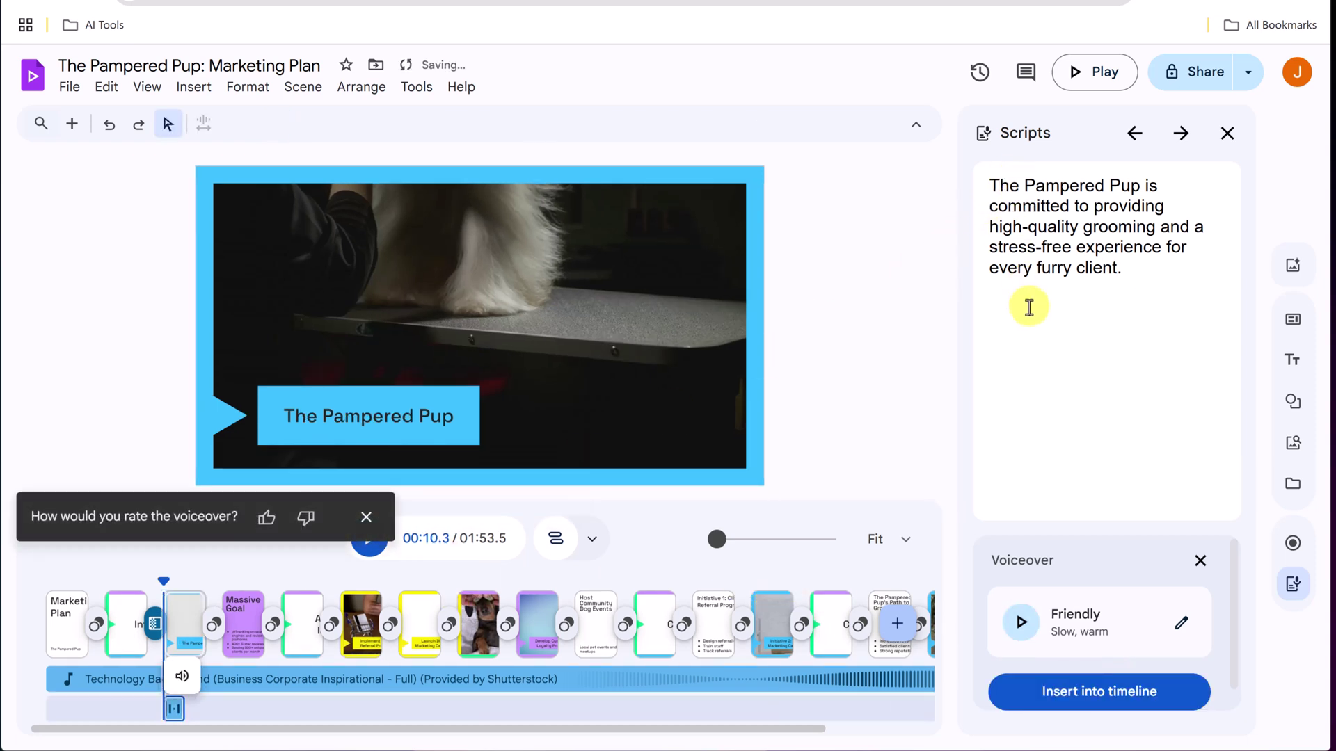
- Preview the scene, then lengthen the dog-grooming video scene so the video runs 01:54.5
left_click(366, 516)
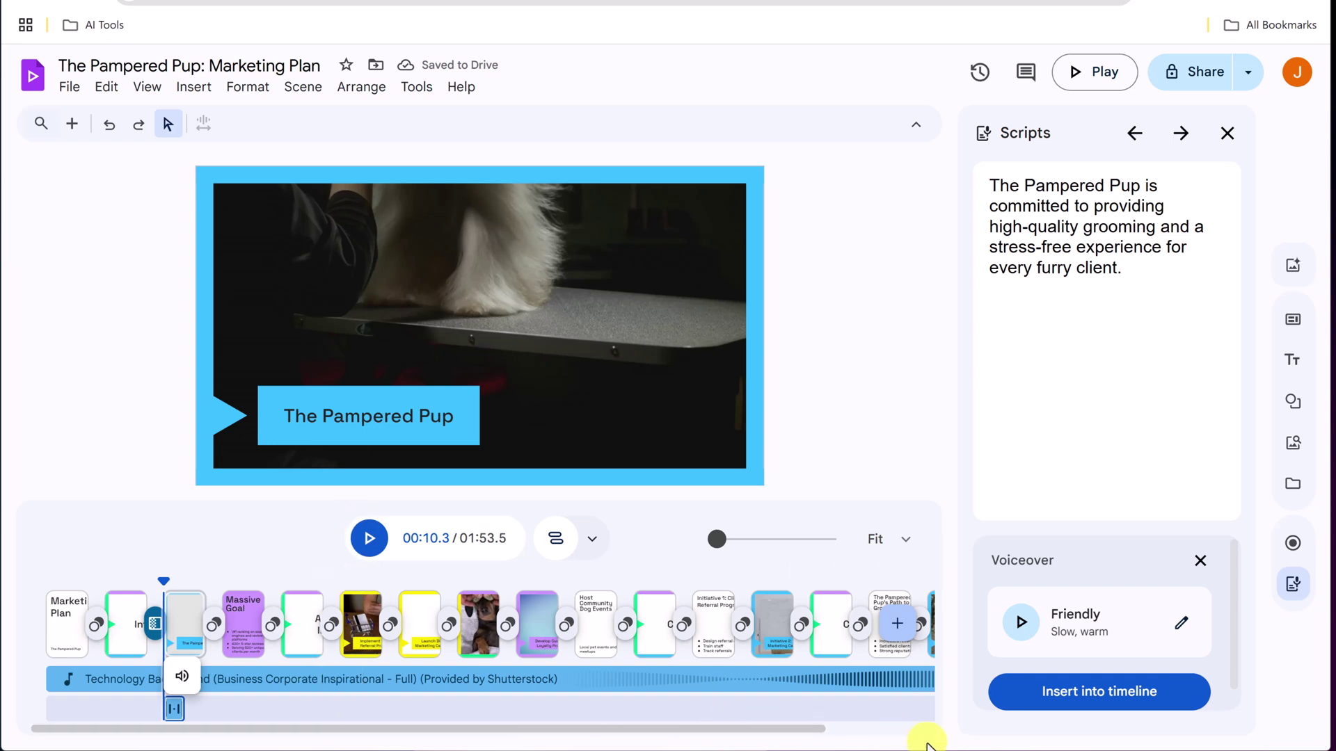
left_click(366, 540)
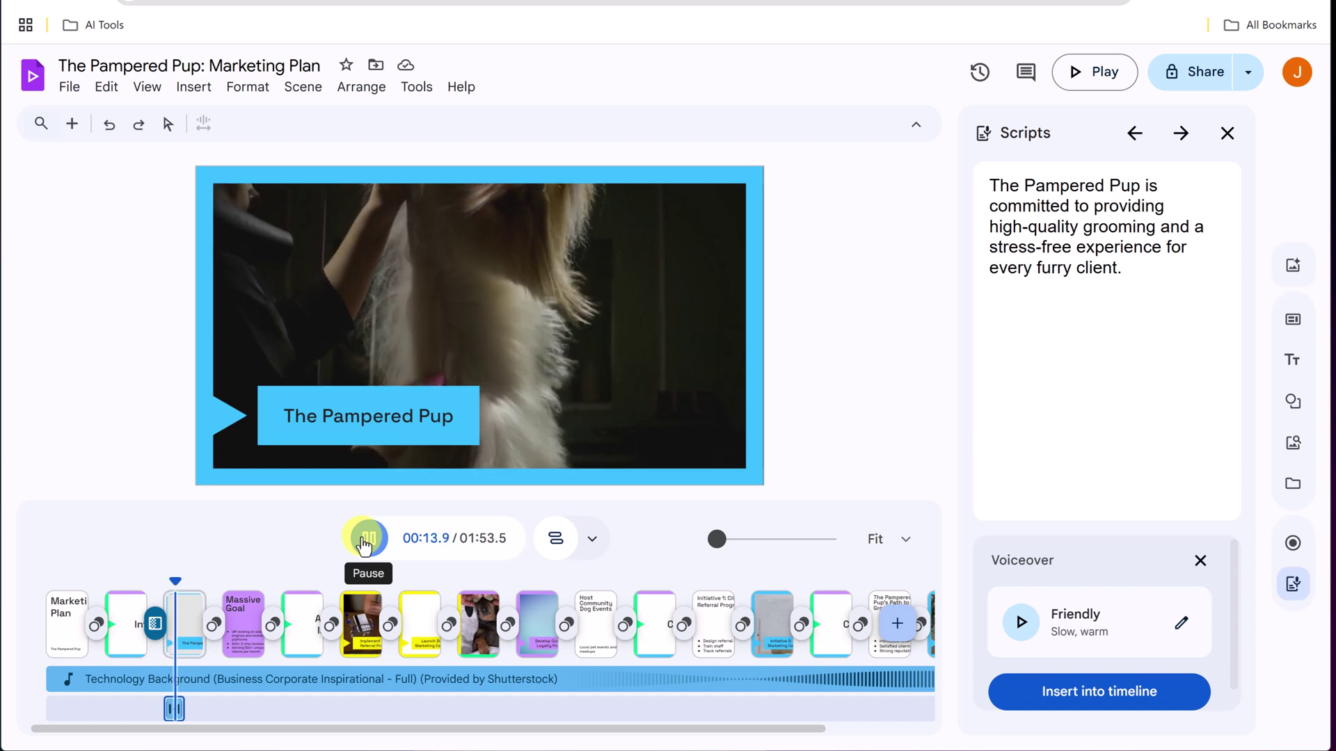
left_click(363, 545)
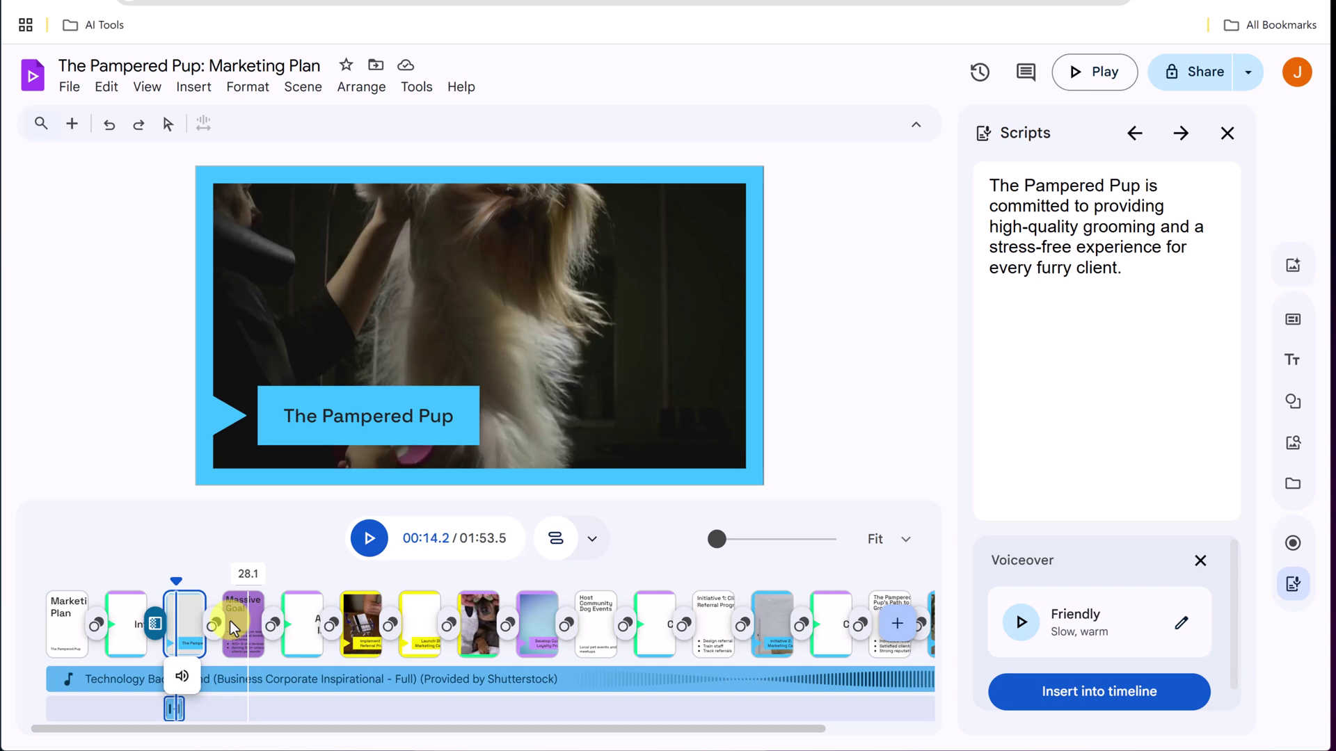
mouse_move(204, 600)
left_mouse_down()
mouse_move(219, 600)
mouse_move(193, 601)
left_mouse_up()
left_click(177, 711)
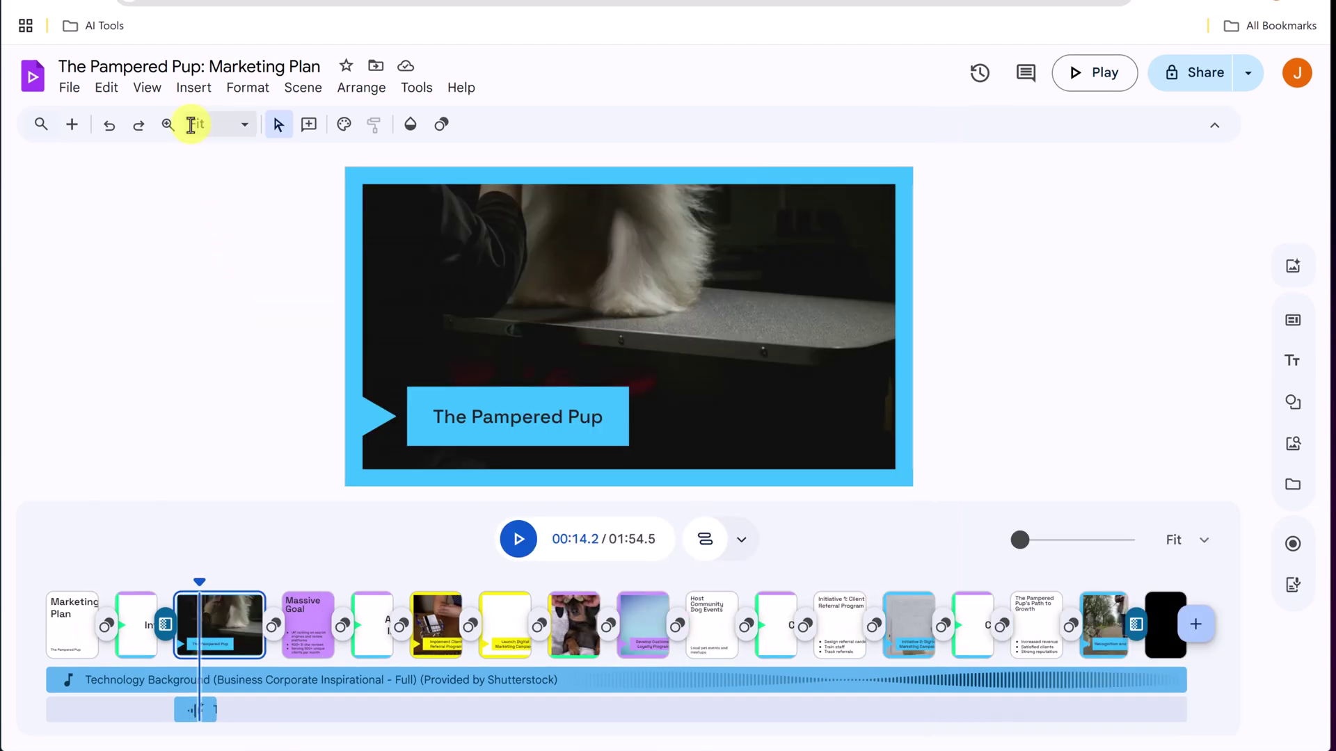
- Browse the View, Insert and Chart menus, ending on Split scene at playhead in the Scene menu
left_click(147, 88)
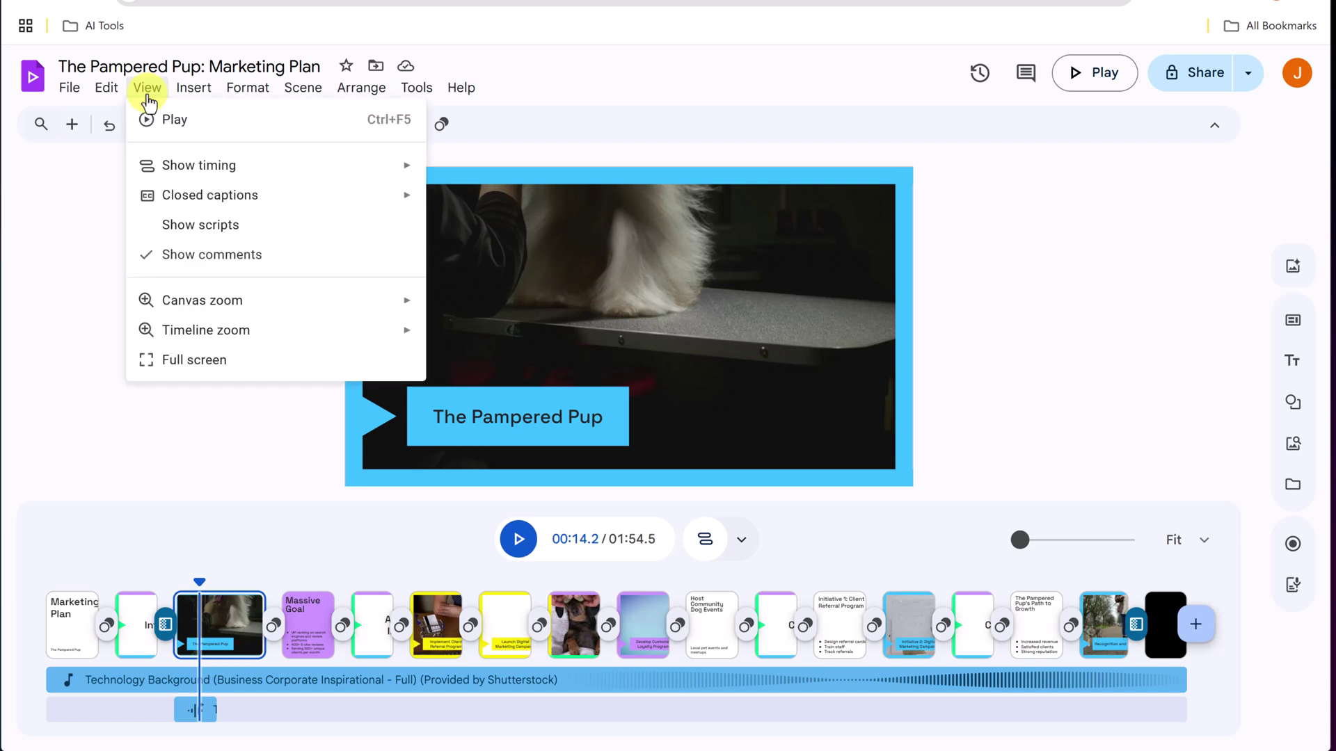
mouse_move(230, 203)
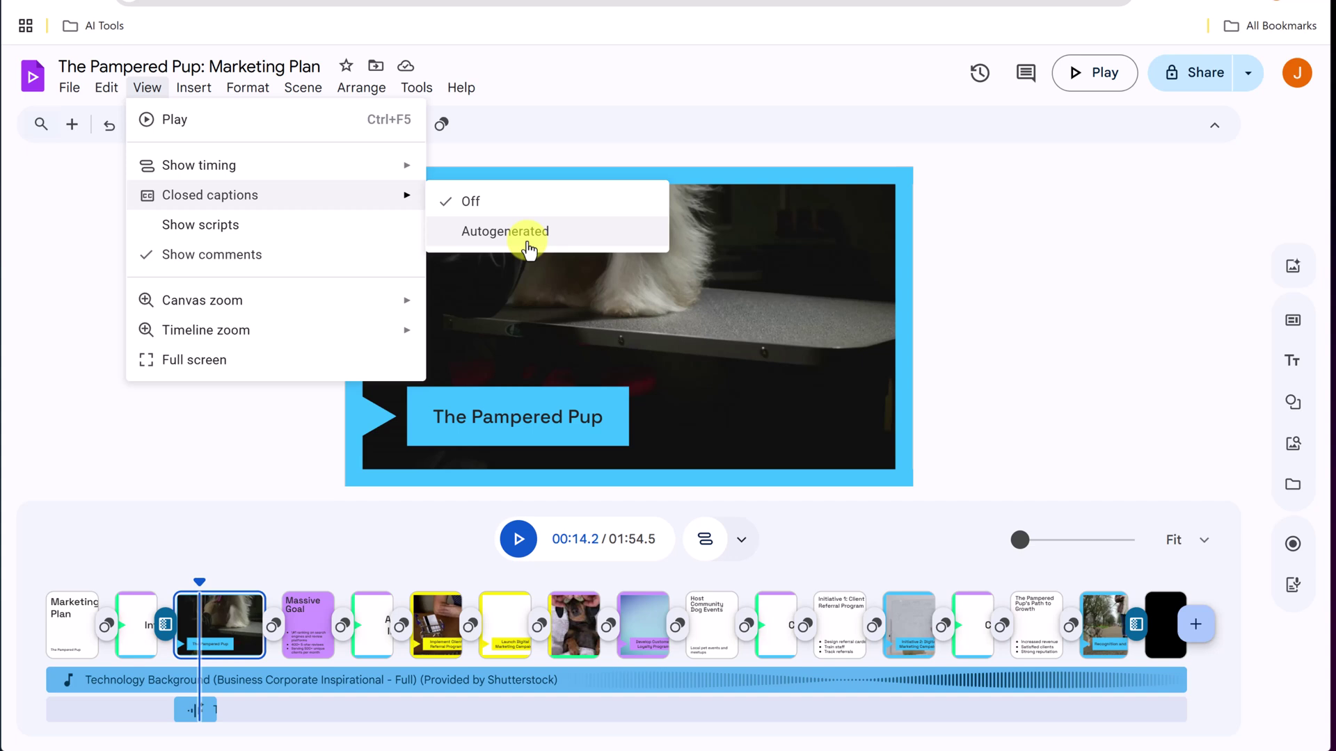
mouse_move(206, 93)
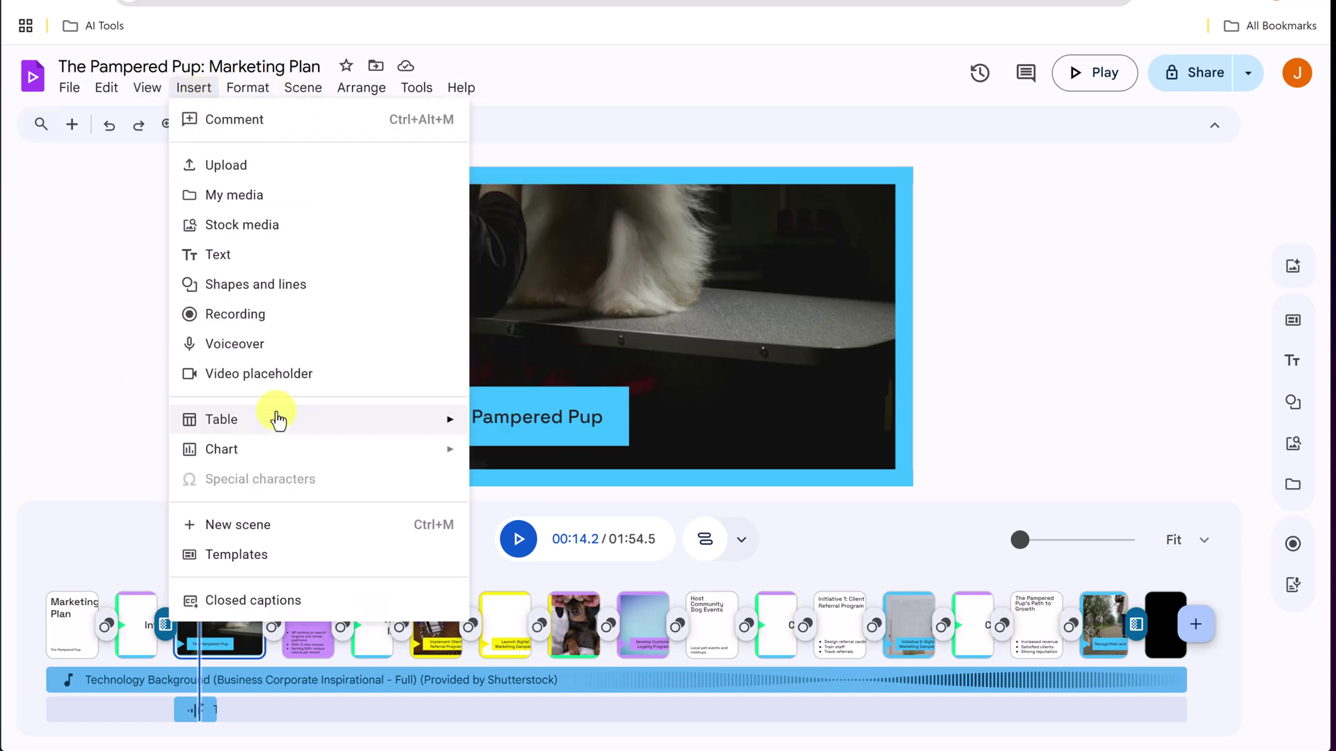
mouse_move(278, 417)
mouse_move(275, 453)
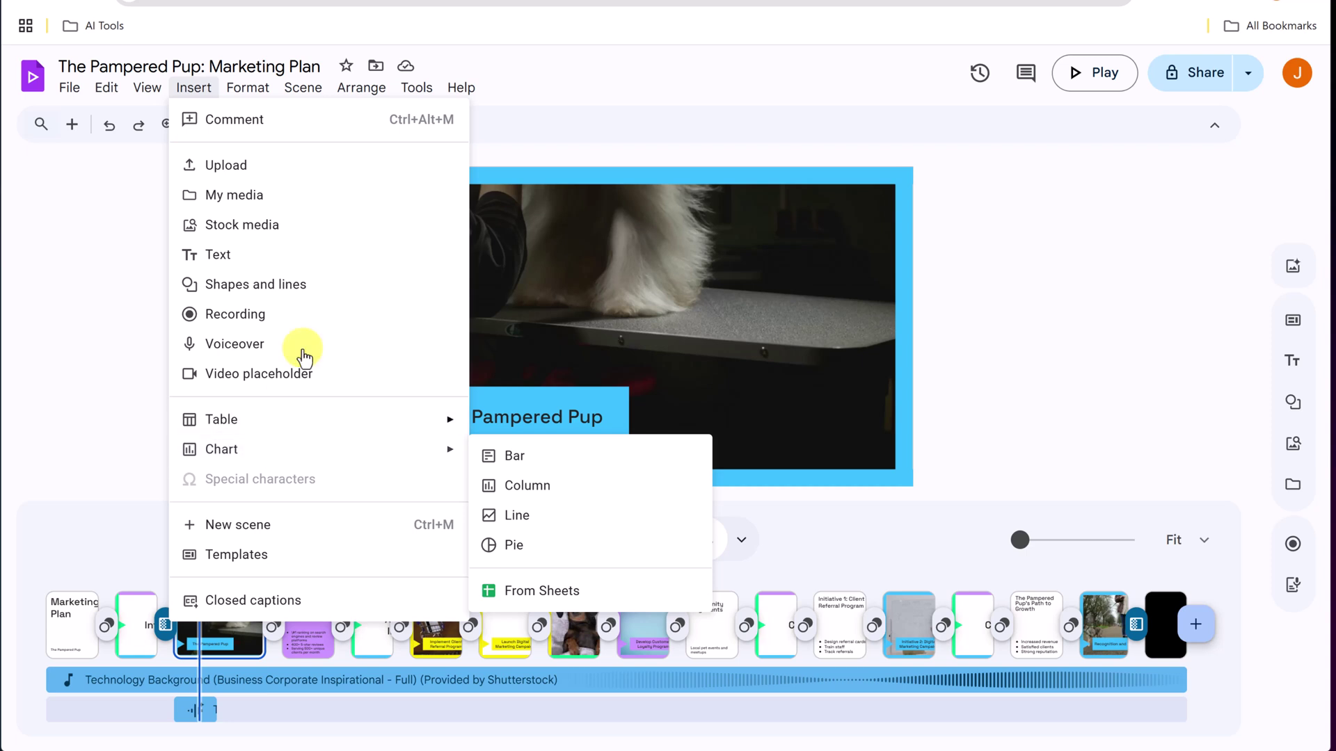
mouse_move(320, 102)
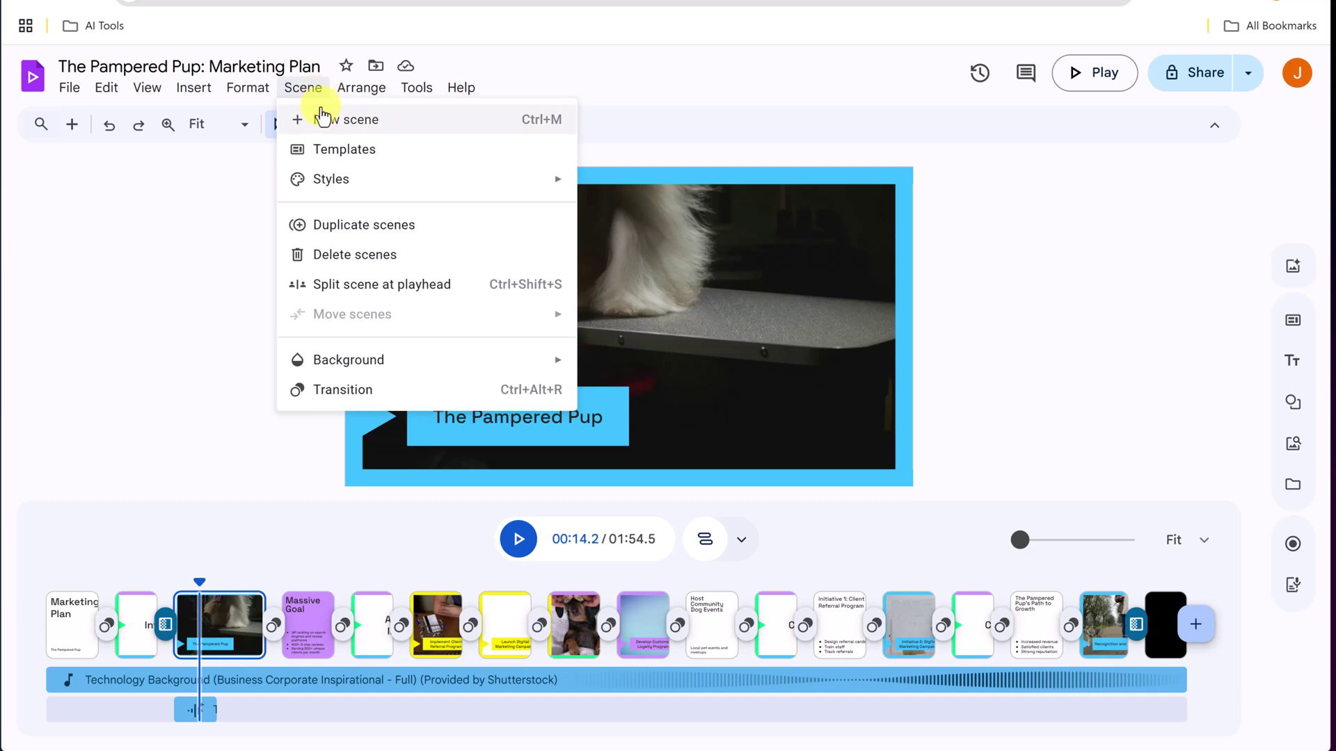
mouse_move(334, 188)
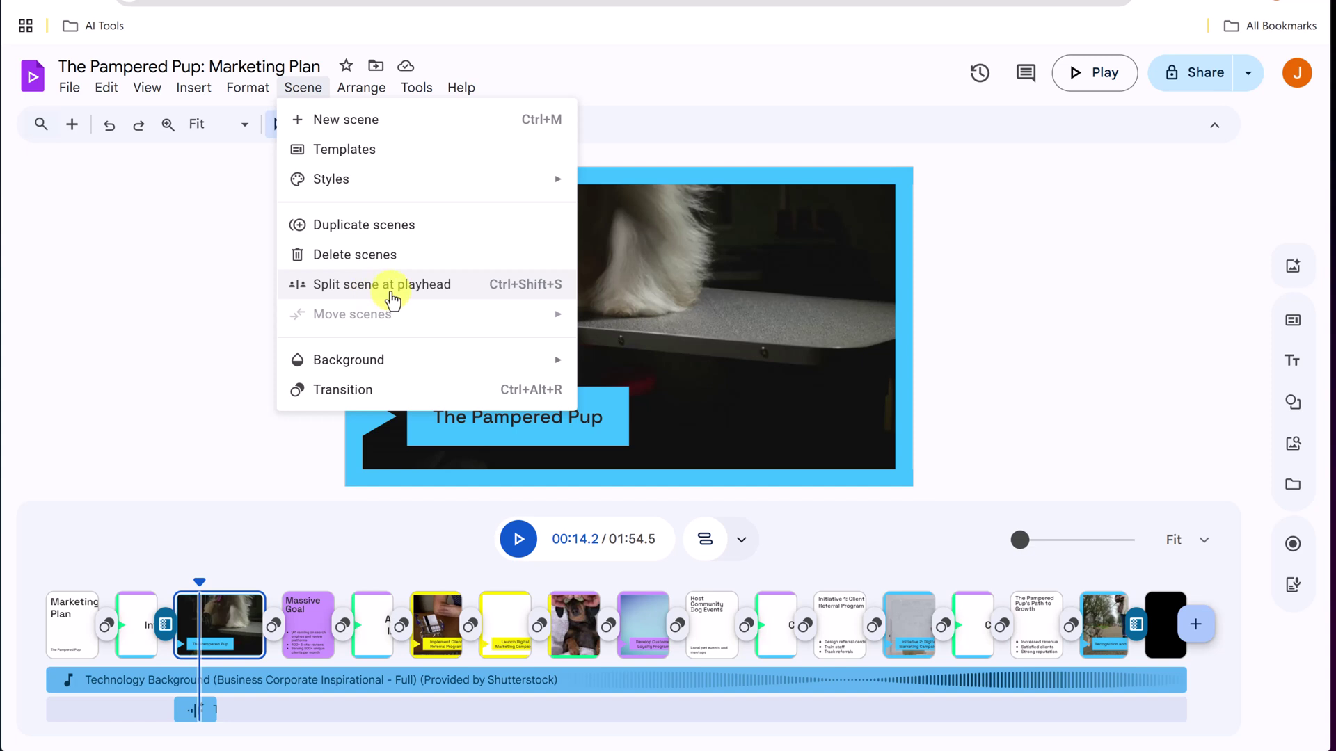
- Split the dog video scene at 00:17.3 and bring up the video's Share settings
left_click(198, 584)
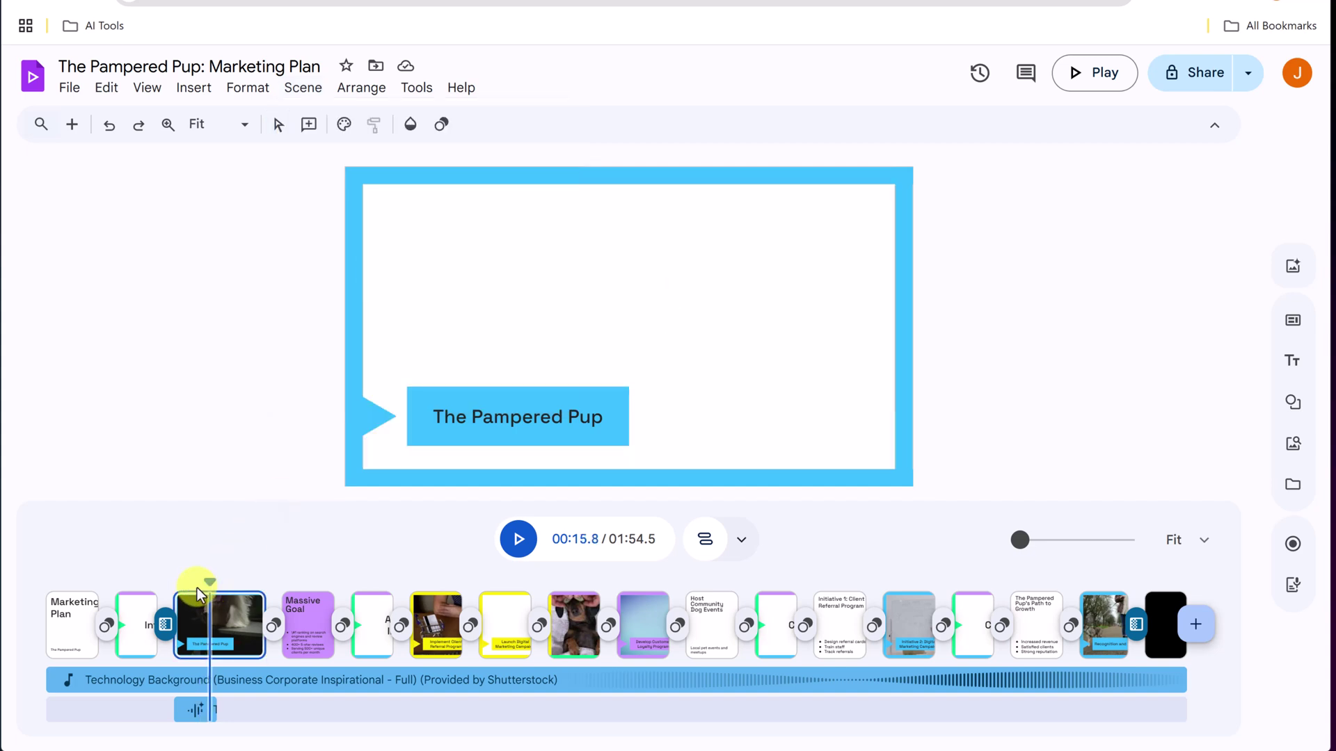
left_click(219, 579)
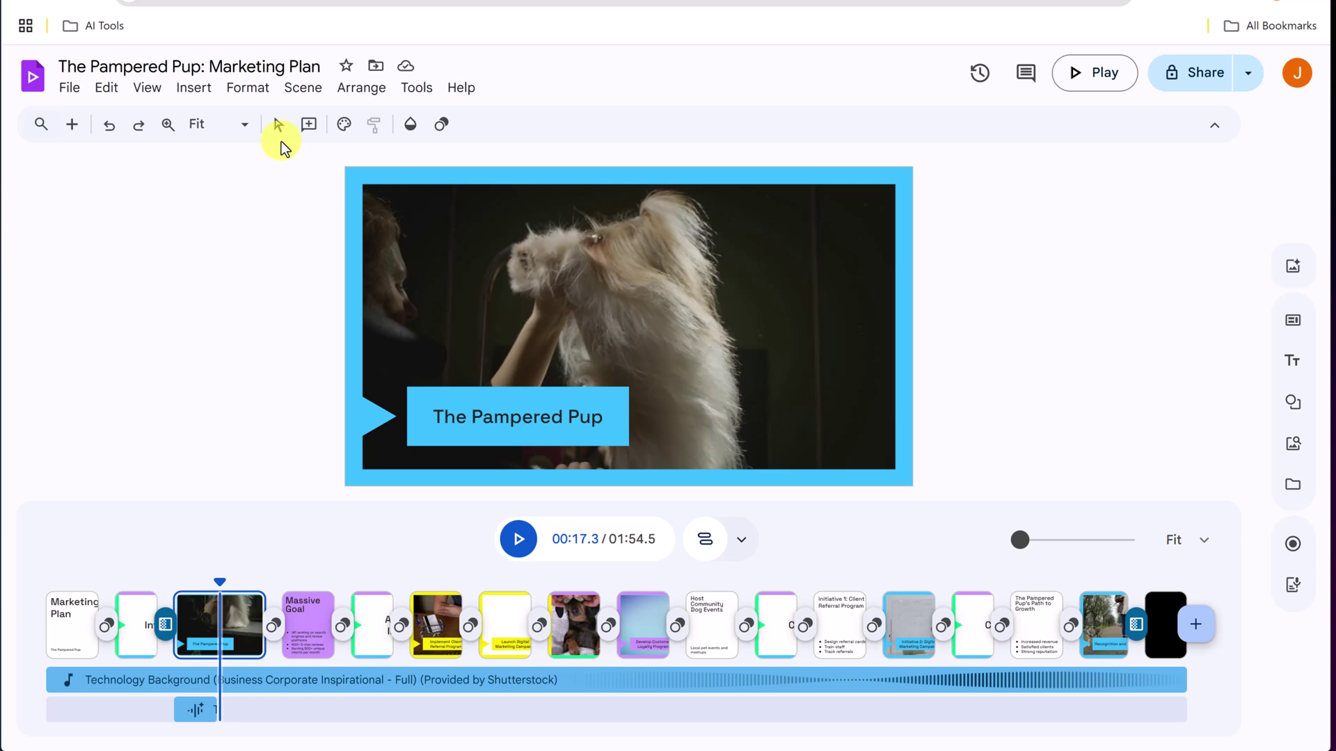
left_click(306, 87)
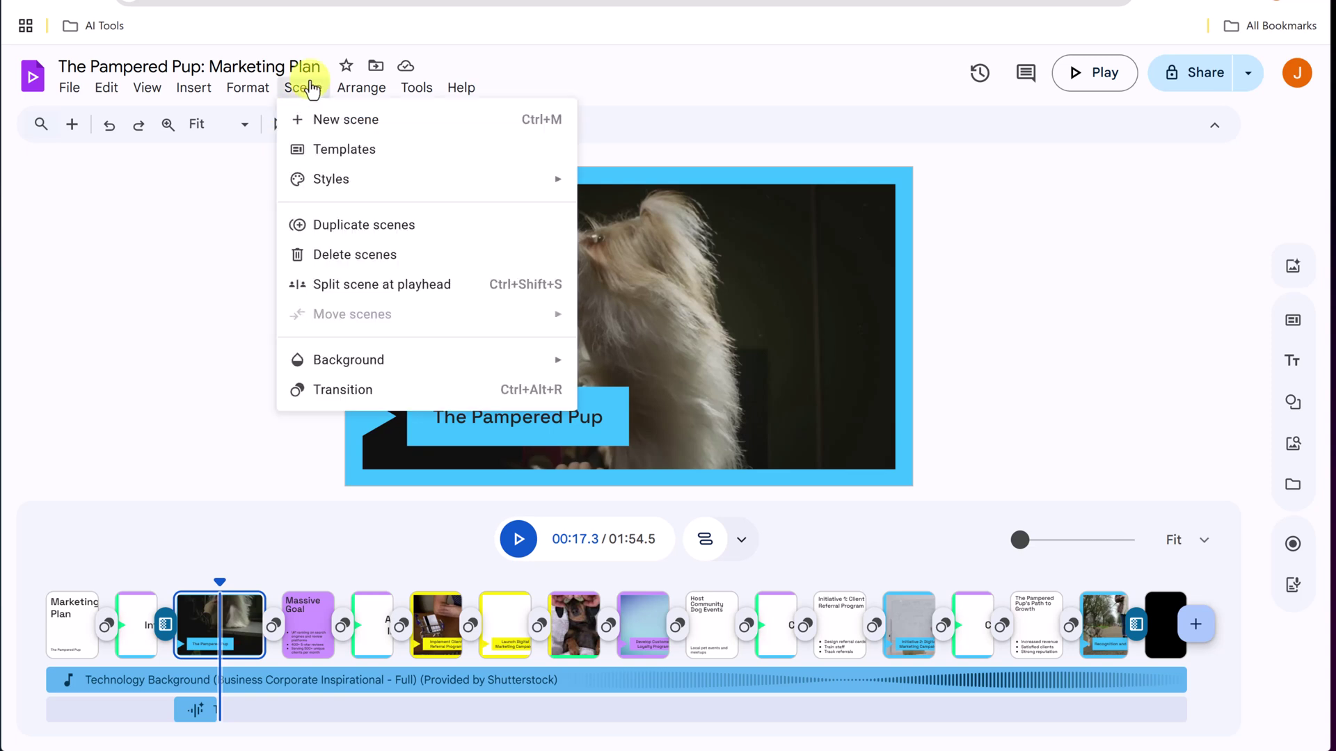
left_click(418, 297)
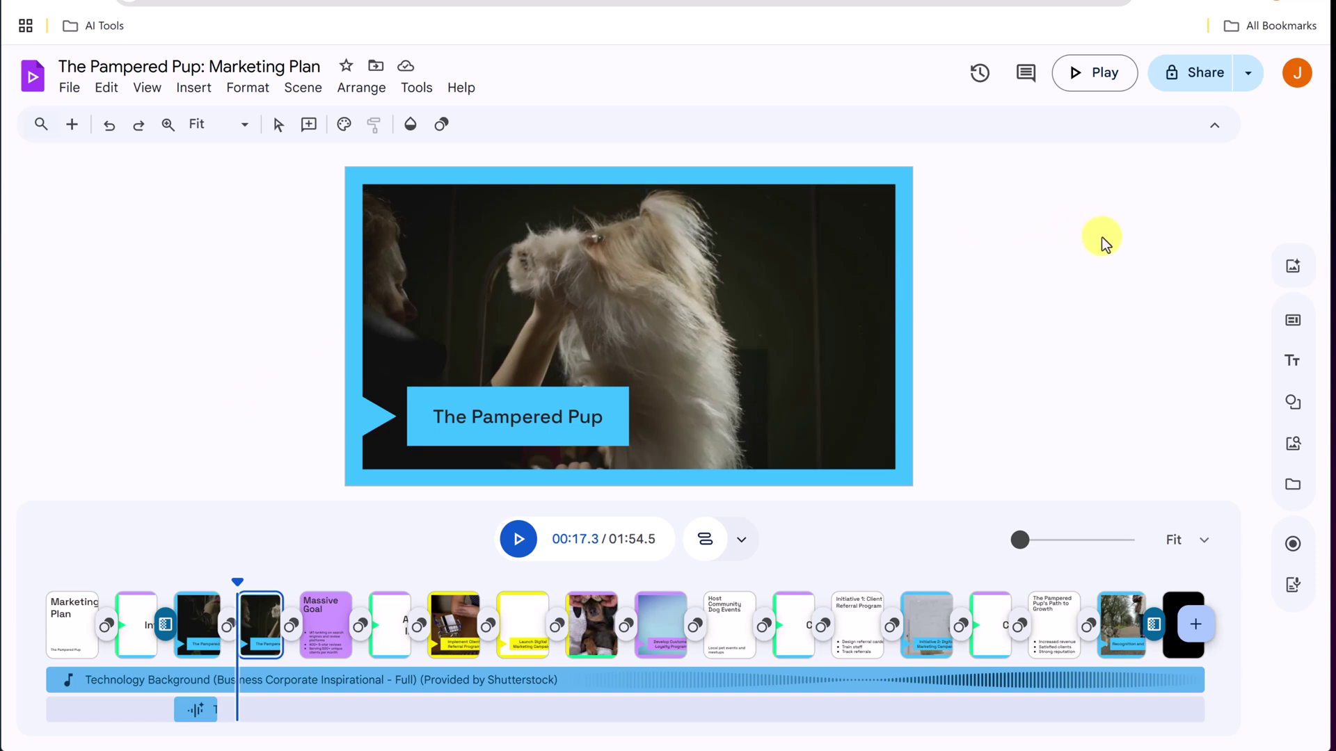
left_click(1197, 85)
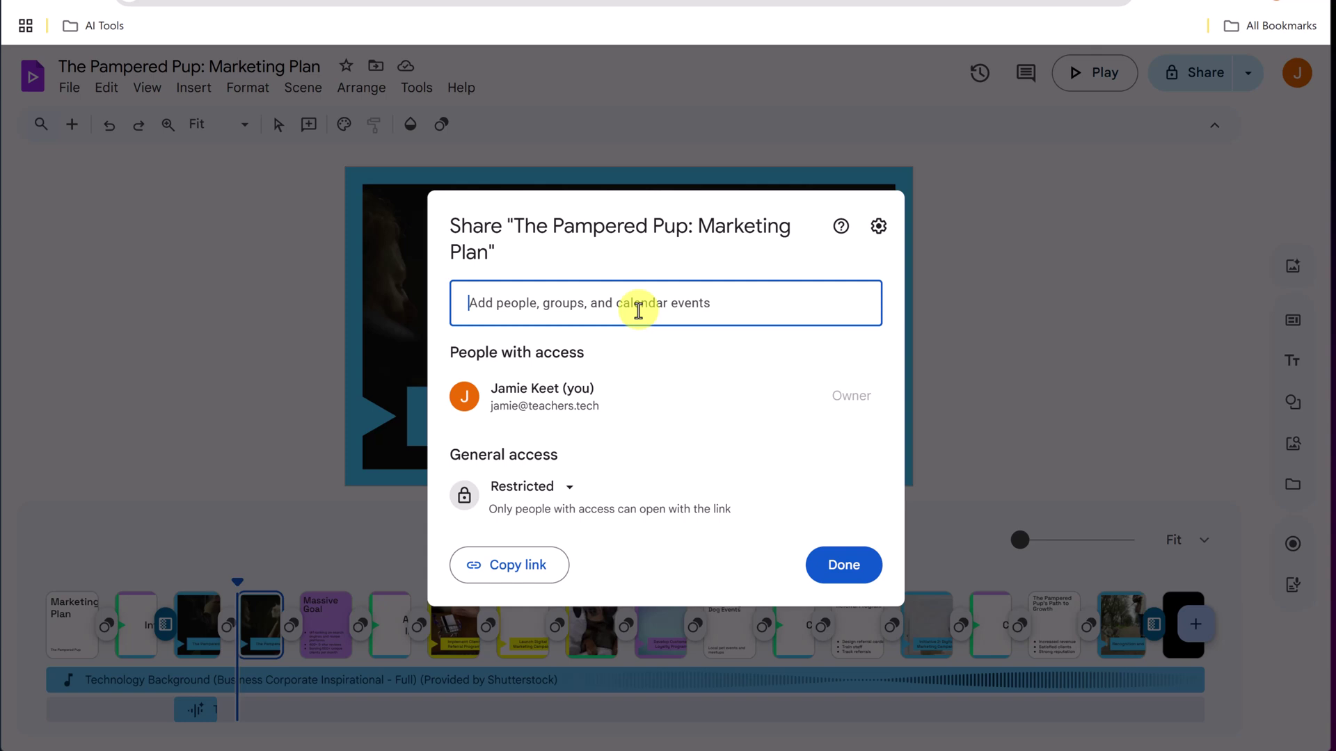
- Review the General access choices and close the Share dialog, leaving access Restricted
left_click(572, 490)
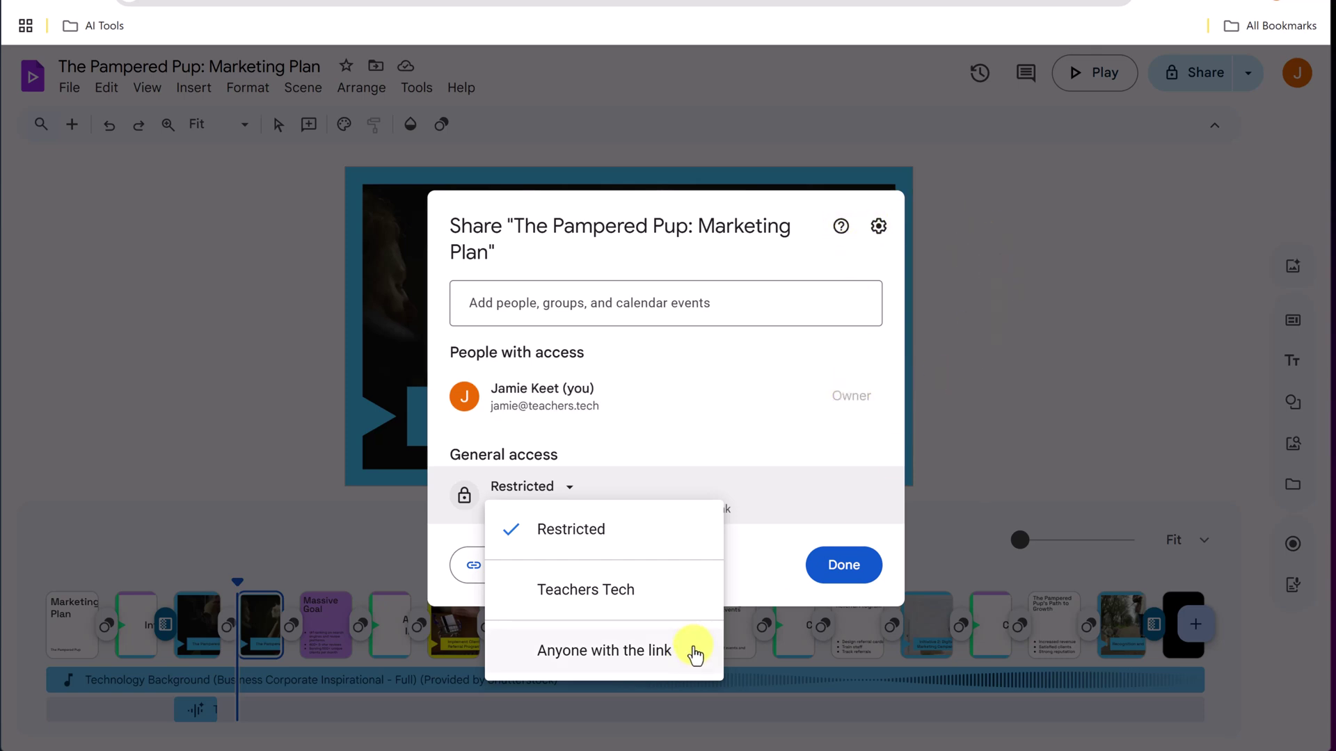
left_click(974, 347)
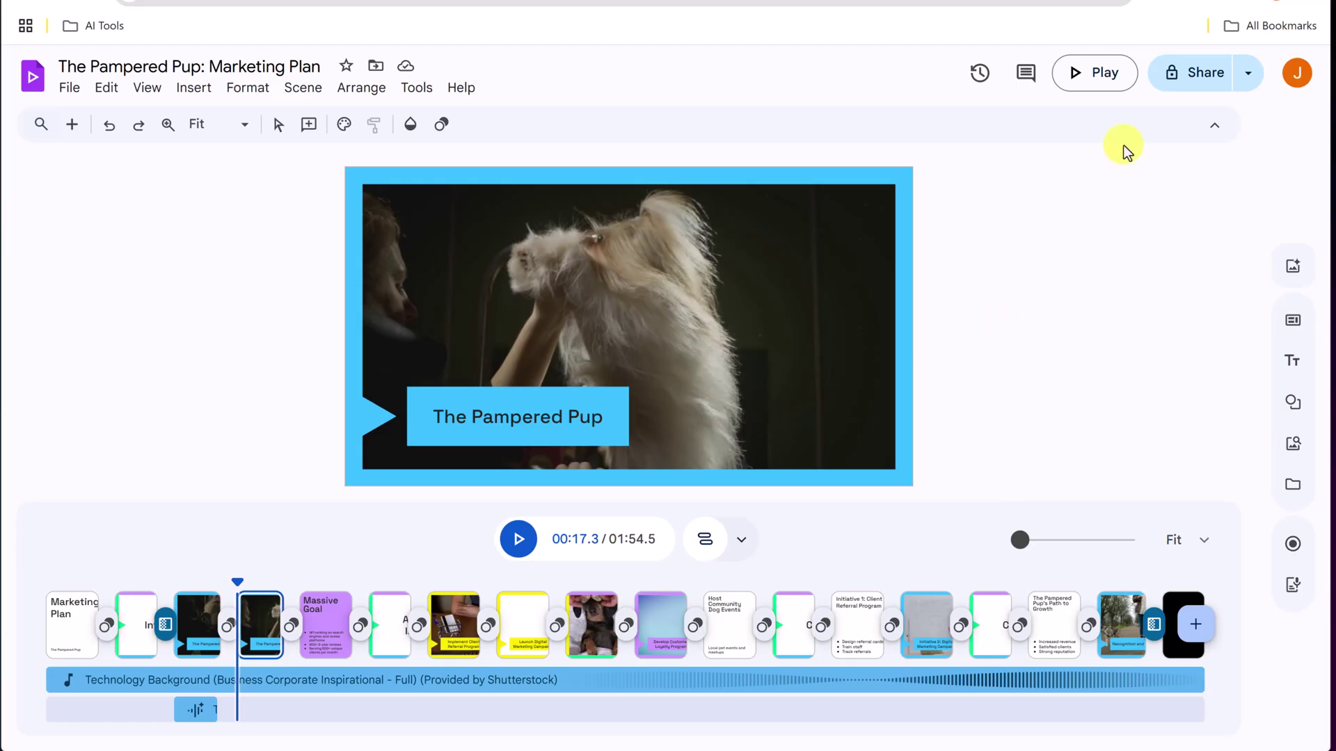
- Download The Pampered Pup marketing video as an MP4 file
left_click(1250, 72)
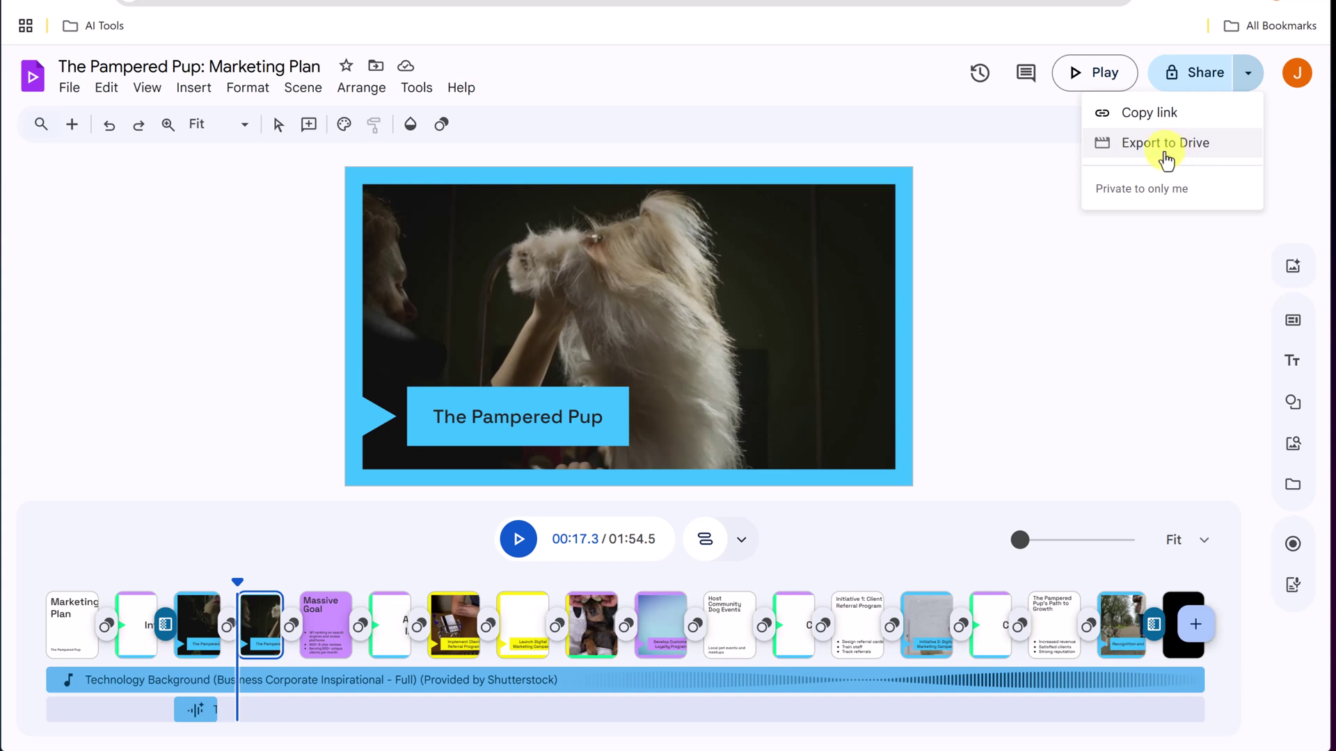
left_click(72, 89)
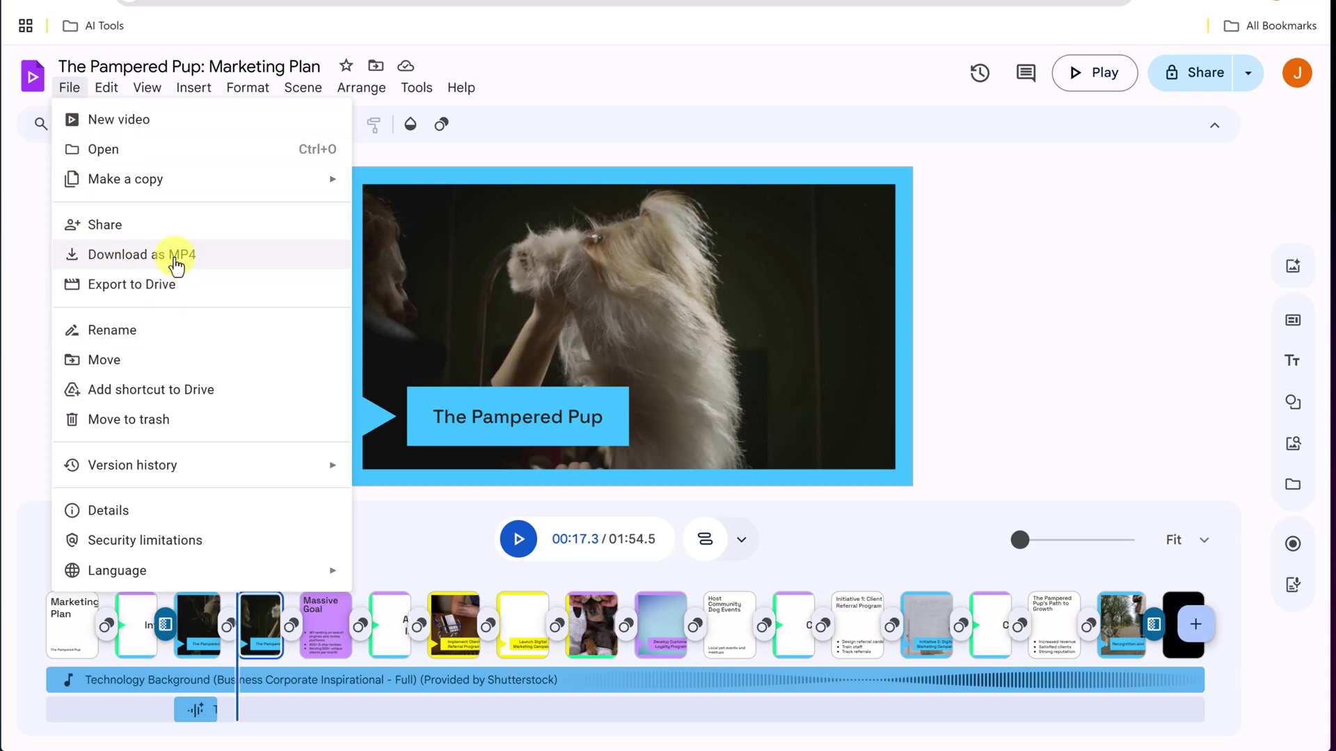
left_click(177, 263)
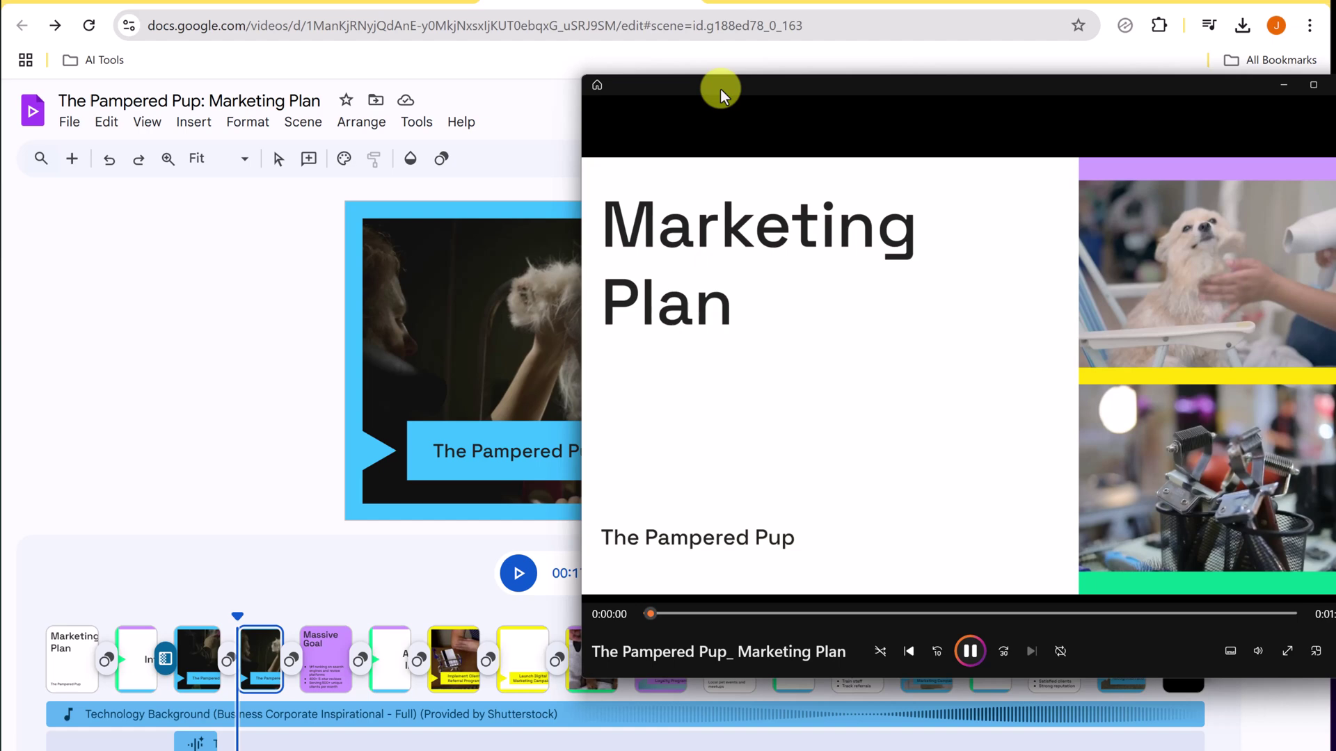
- Centre the Media Player window and pause the downloaded video at 0:00:14
left_click_drag(720, 89, 443, 41)
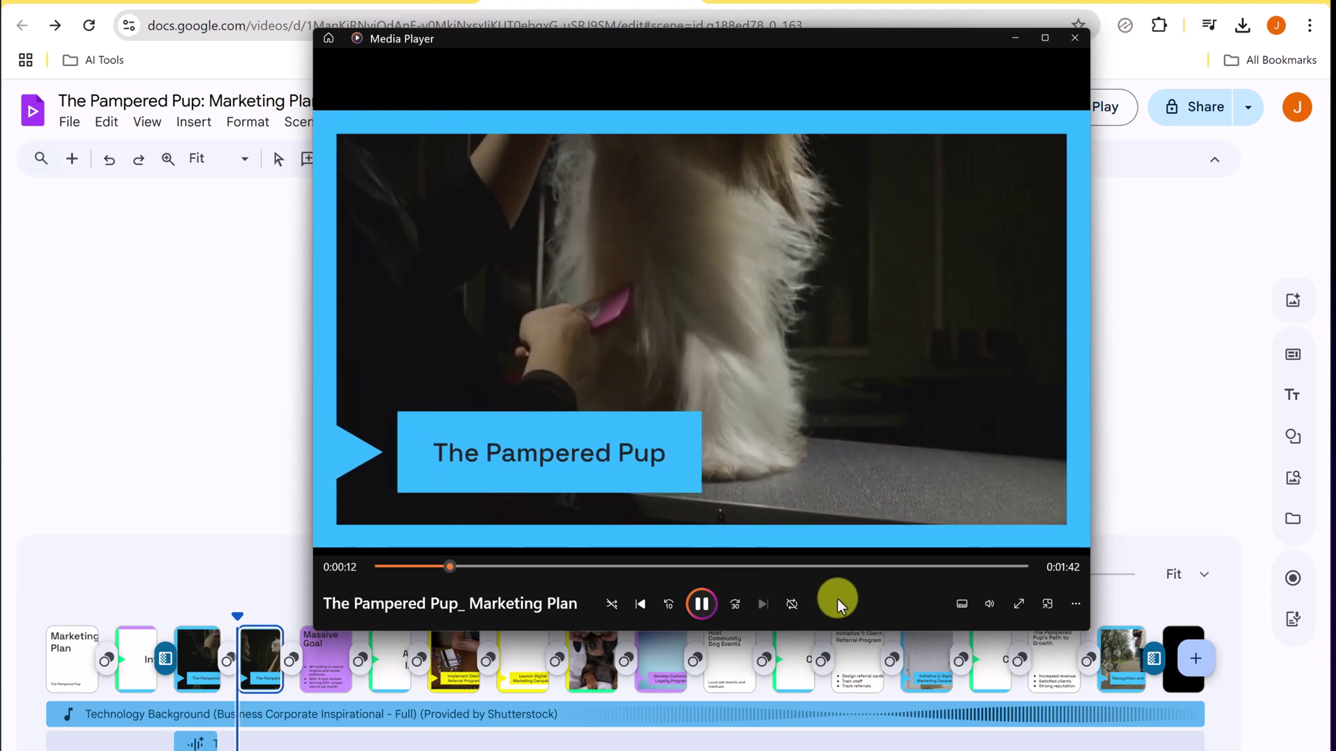
left_click(699, 604)
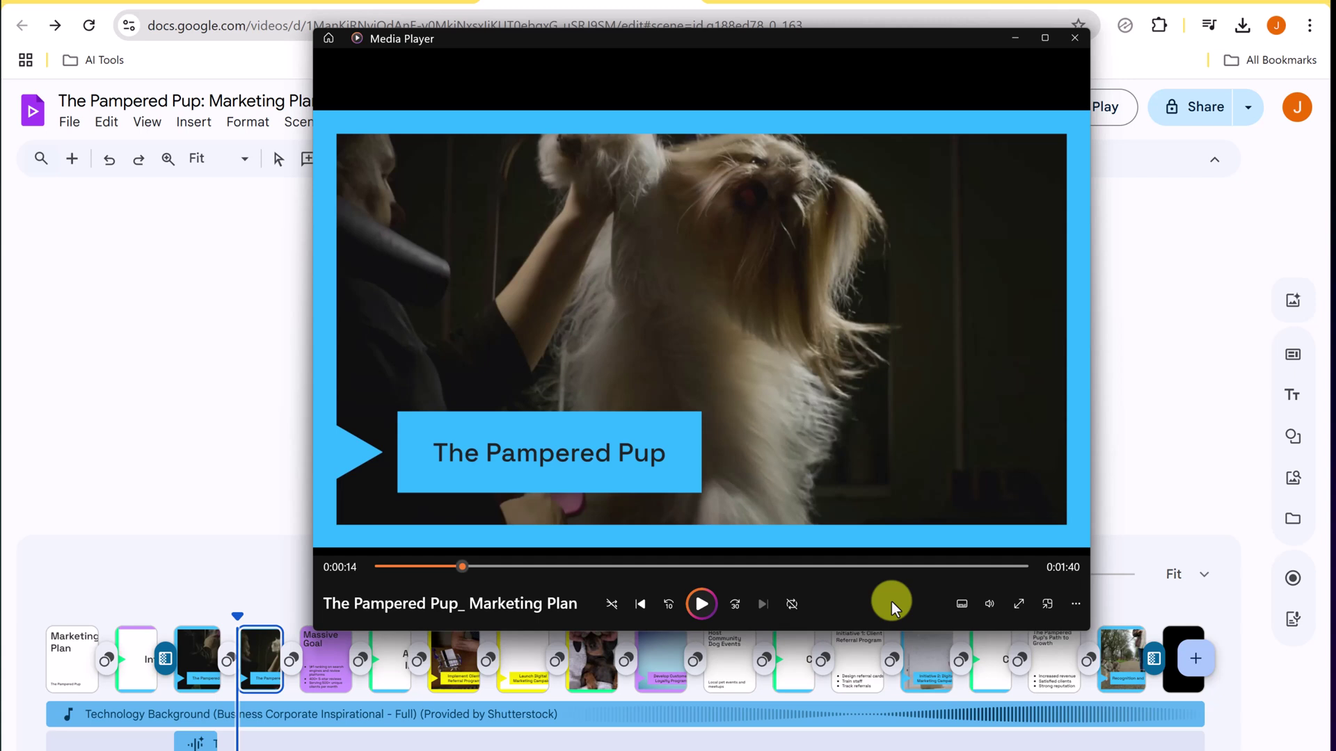